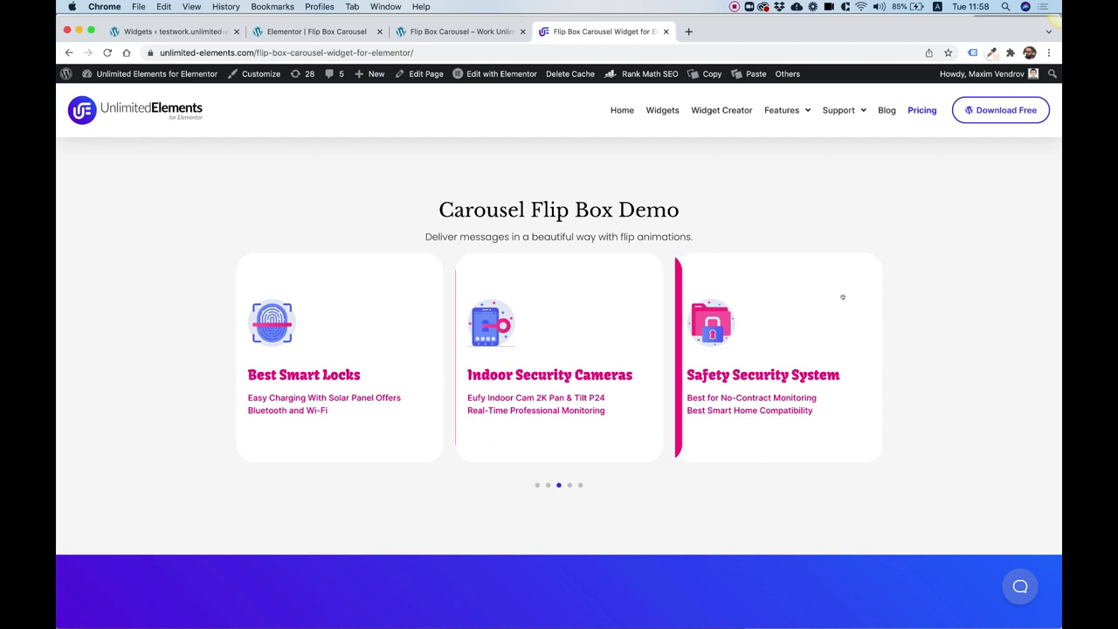
Step: Browse the Flip Box Carousel demo page, examining the standard, 3D, zoom-in and car wash package carousel examples
left_click_drag(842, 294, 492, 292)
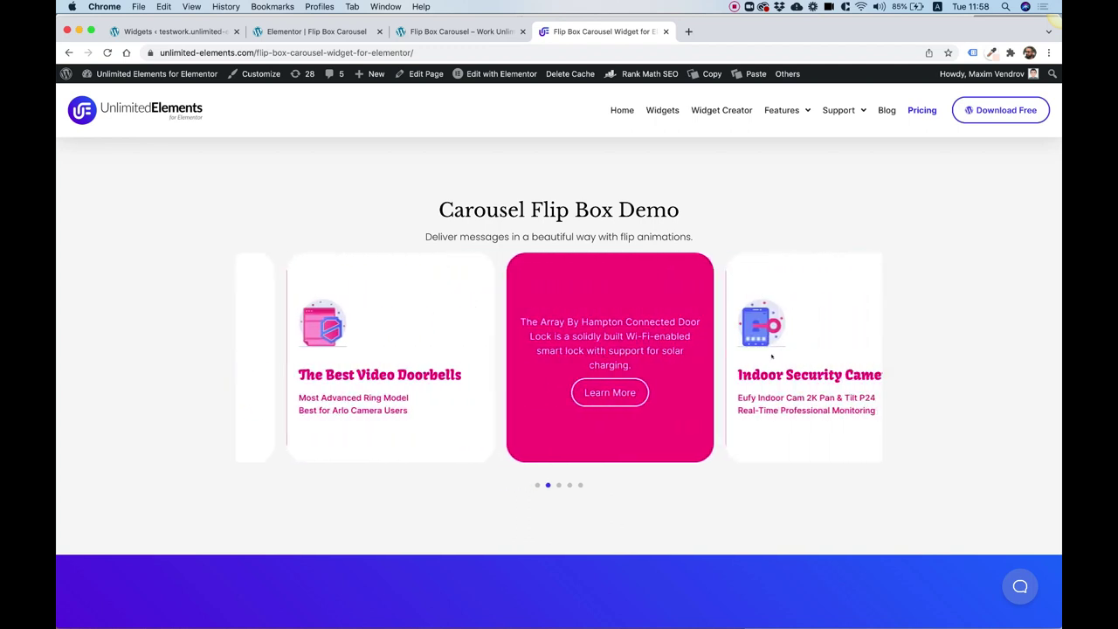
scroll(758, 359, "down", 5)
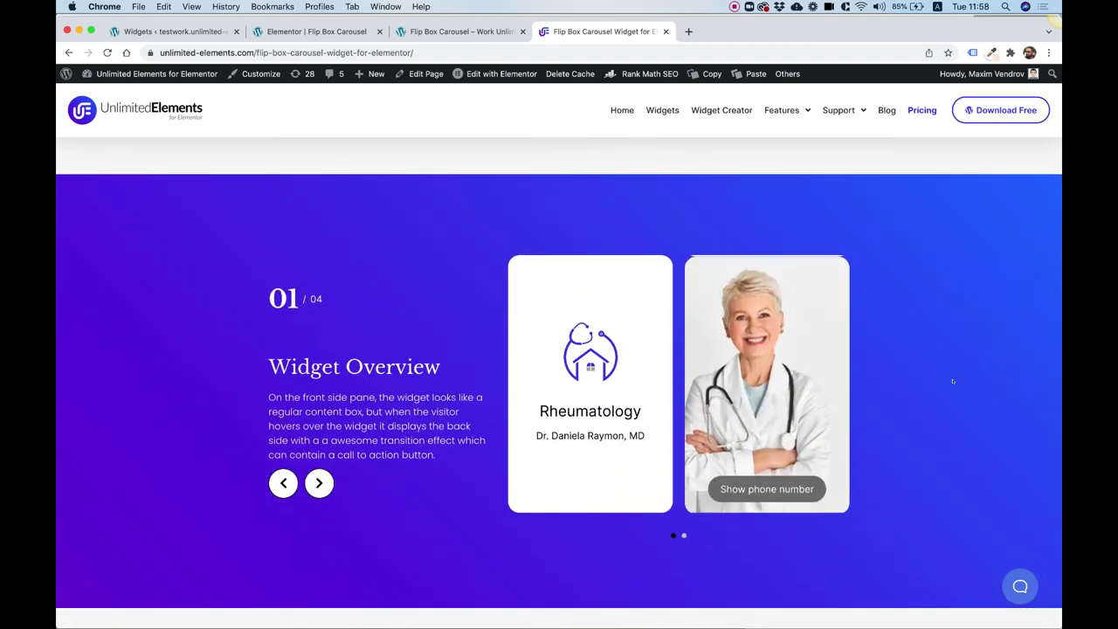
scroll(950, 382, "down", 5)
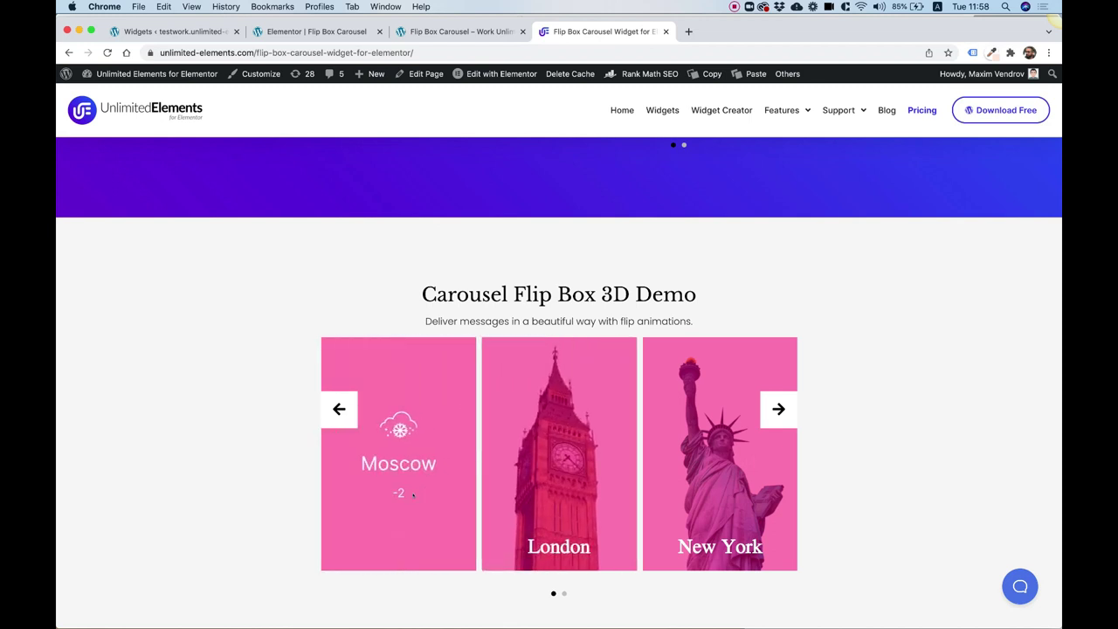
scroll(906, 355, "down", 5)
scroll(908, 356, "down", 2)
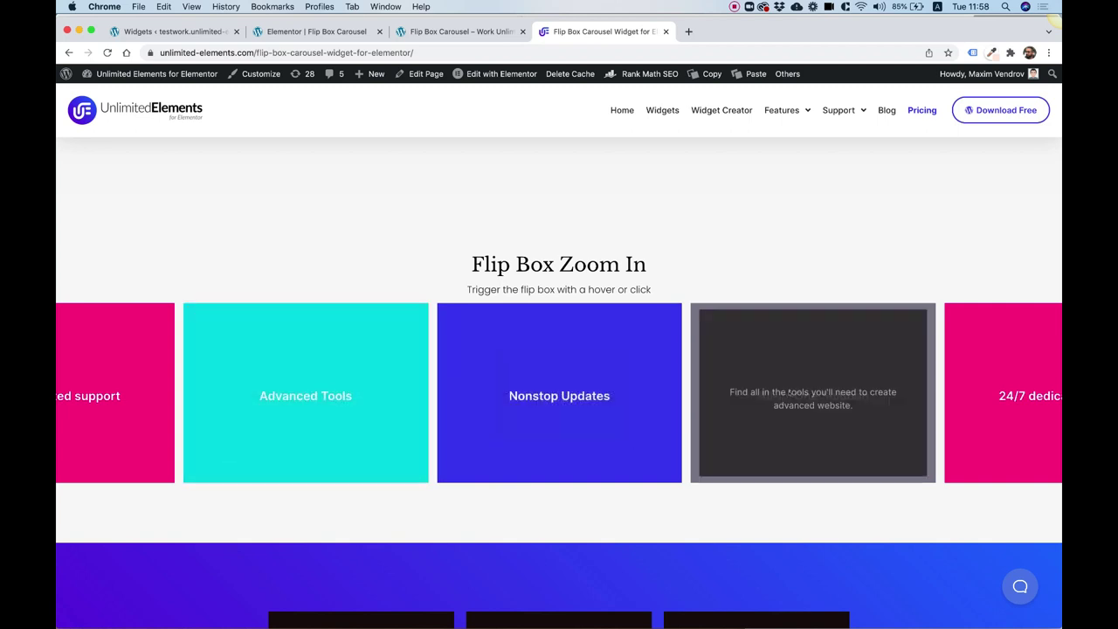
scroll(828, 520, "down", 3)
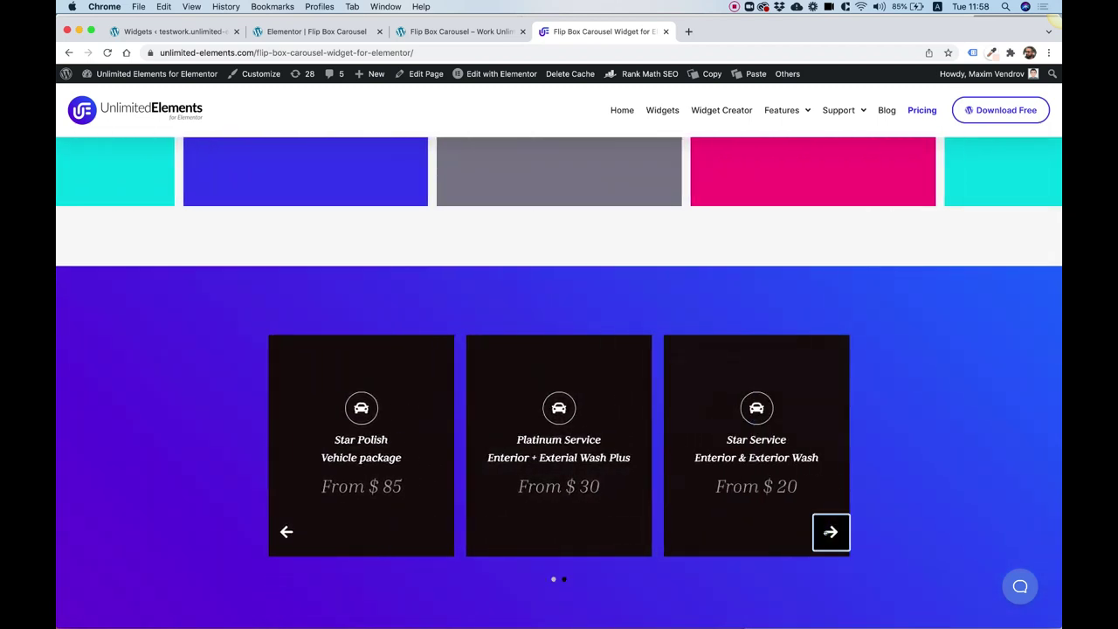
left_click(829, 529)
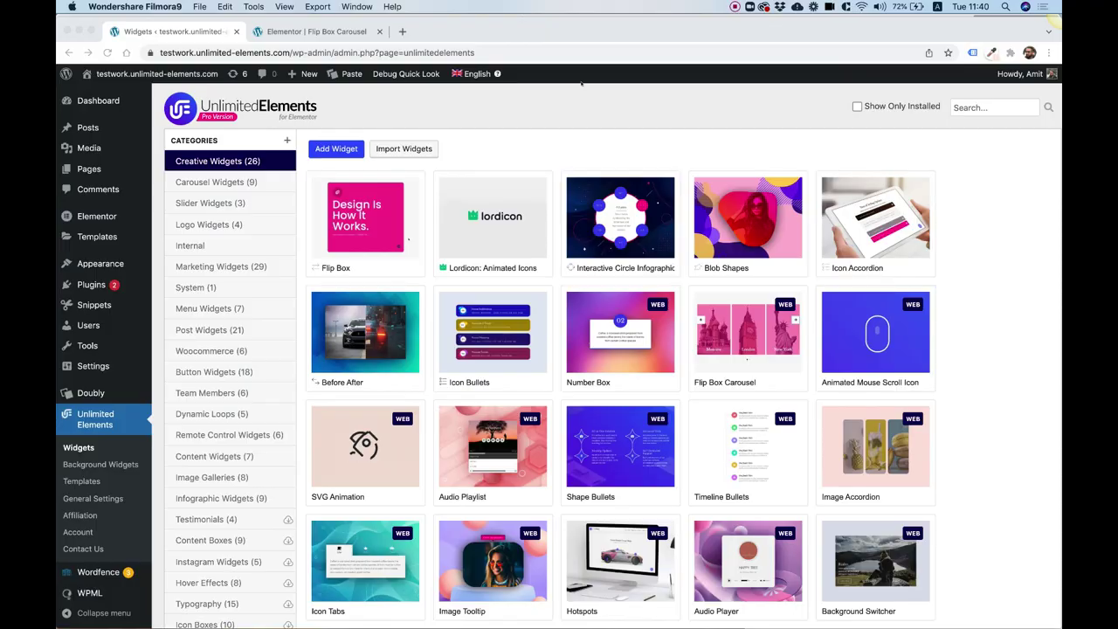
Step: Search the Unlimited Elements widget library for "flip box carousel" and install the Flip Box Carousel widget
left_click(580, 90)
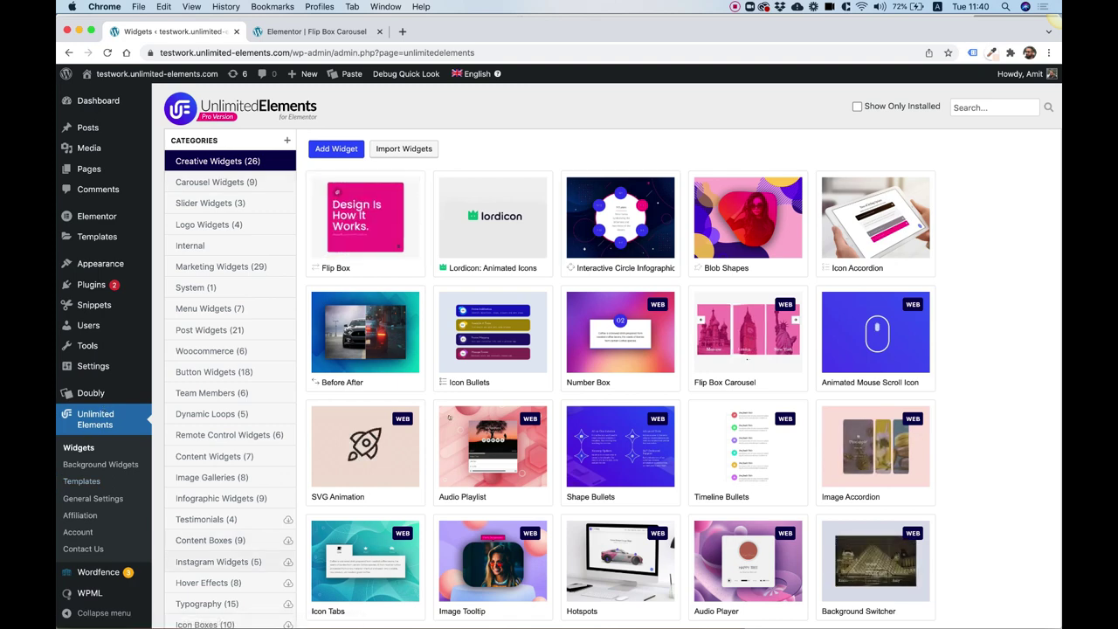
left_click(987, 105)
type("t")
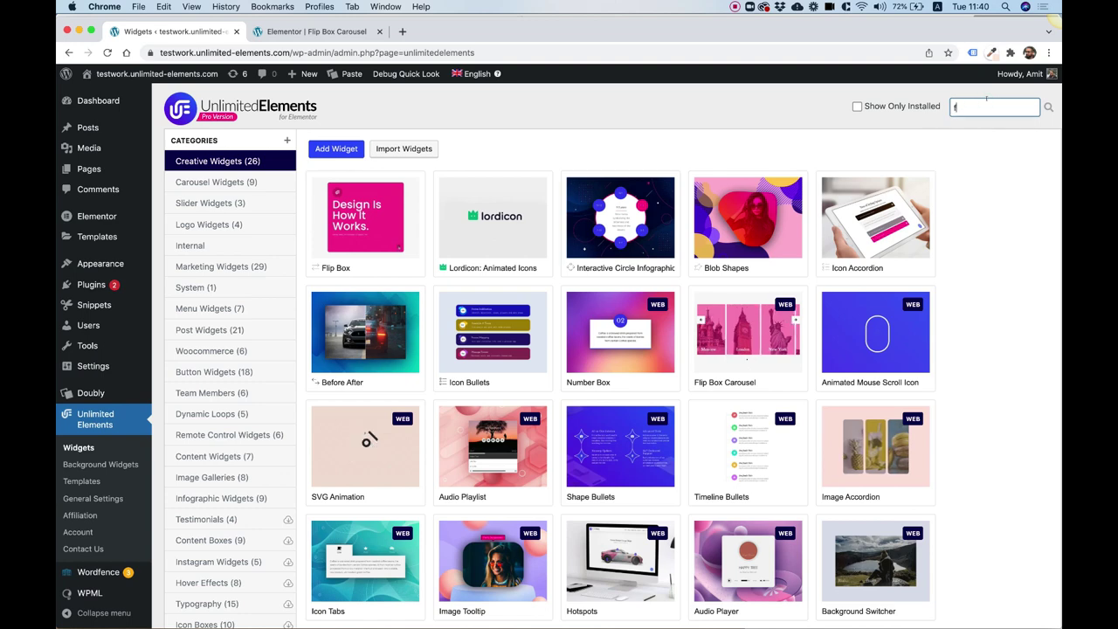
type("lip box car")
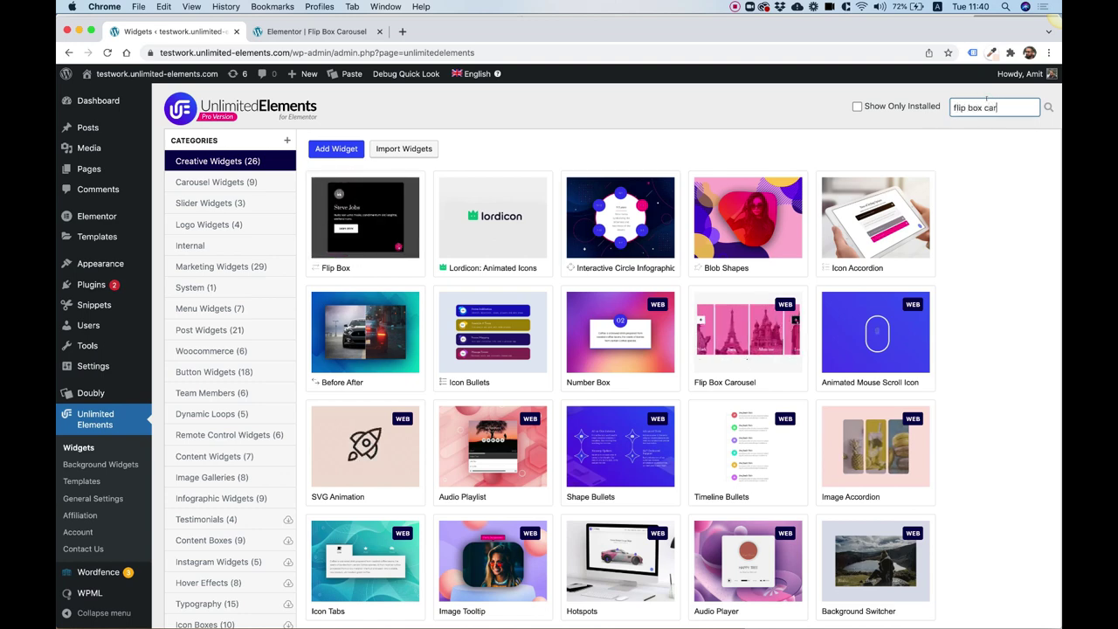
type("ousel")
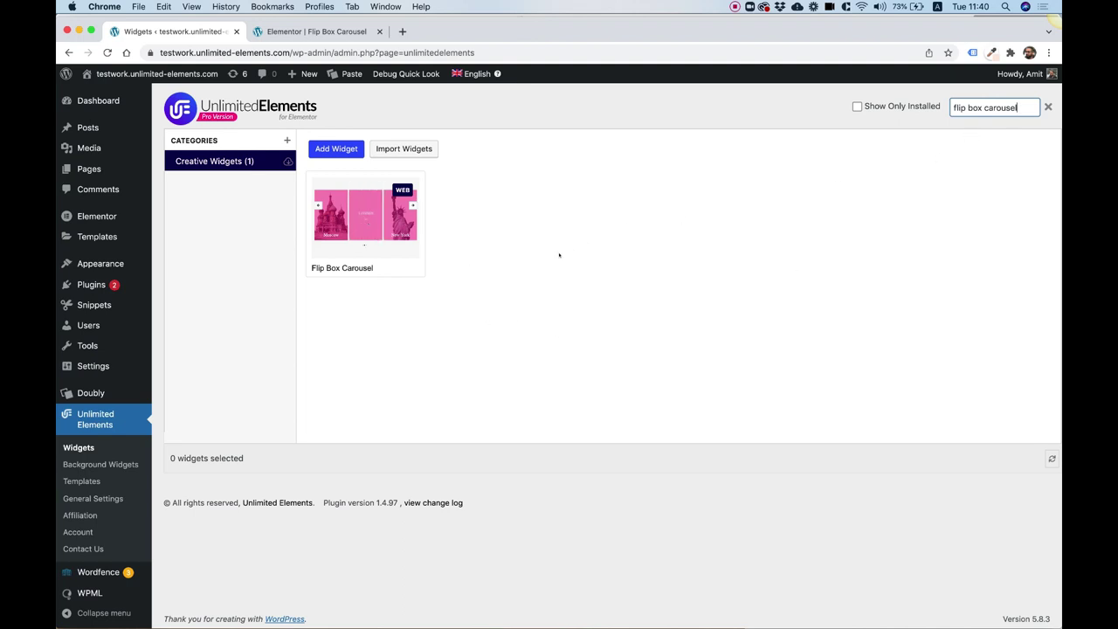
mouse_move(335, 215)
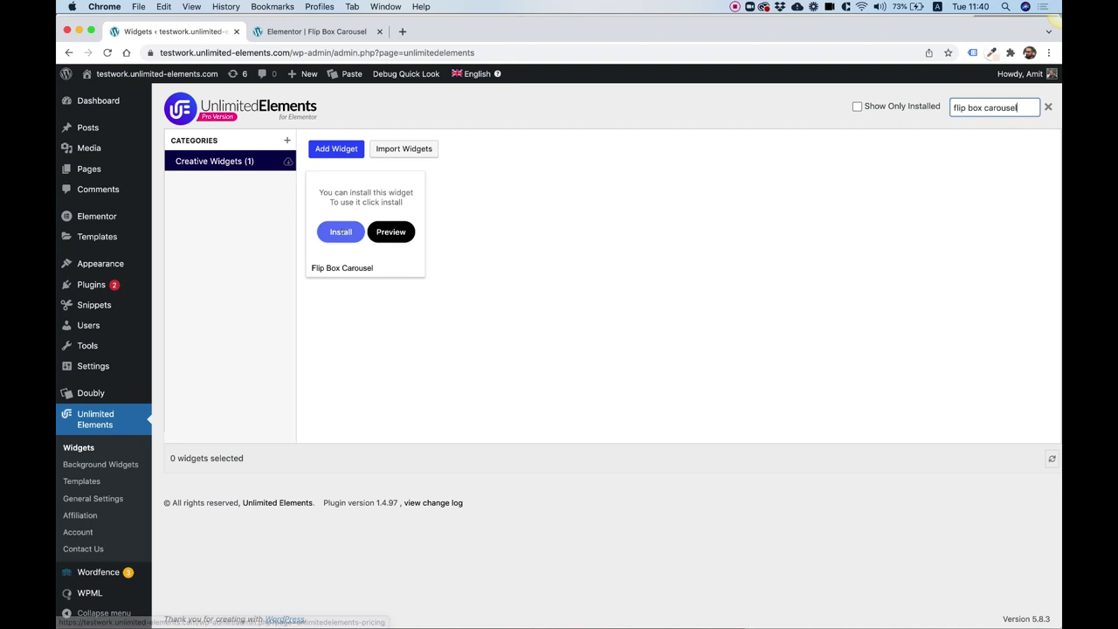
left_click(341, 232)
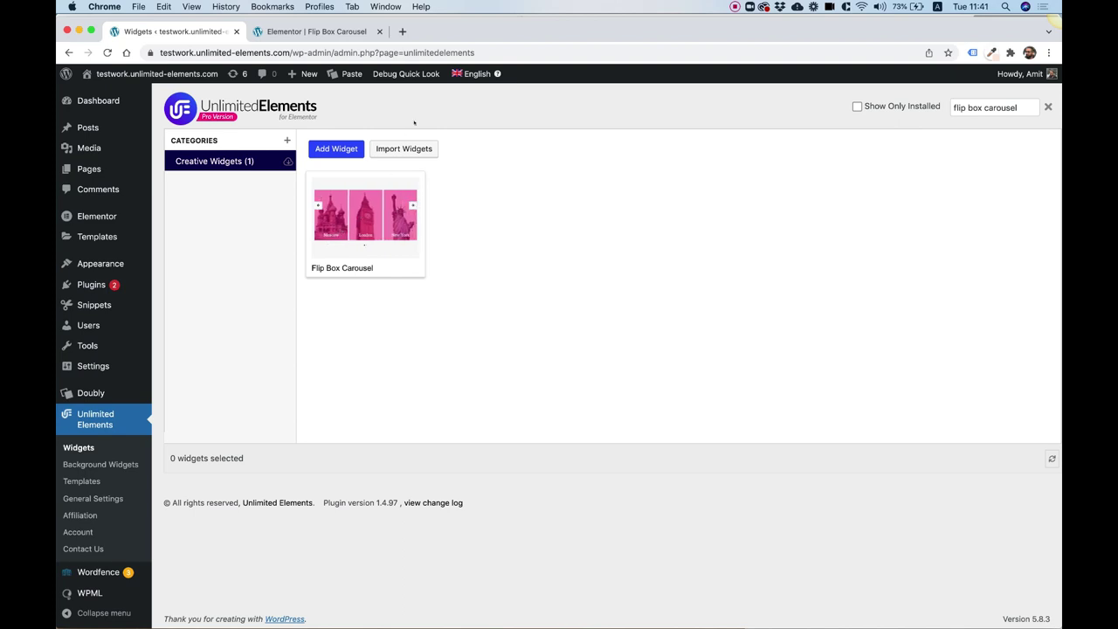
Step: In the Elementor editor, search the widgets for "flip box carousel" and place the Flip Box Carousel in the page's empty section
left_click(302, 32)
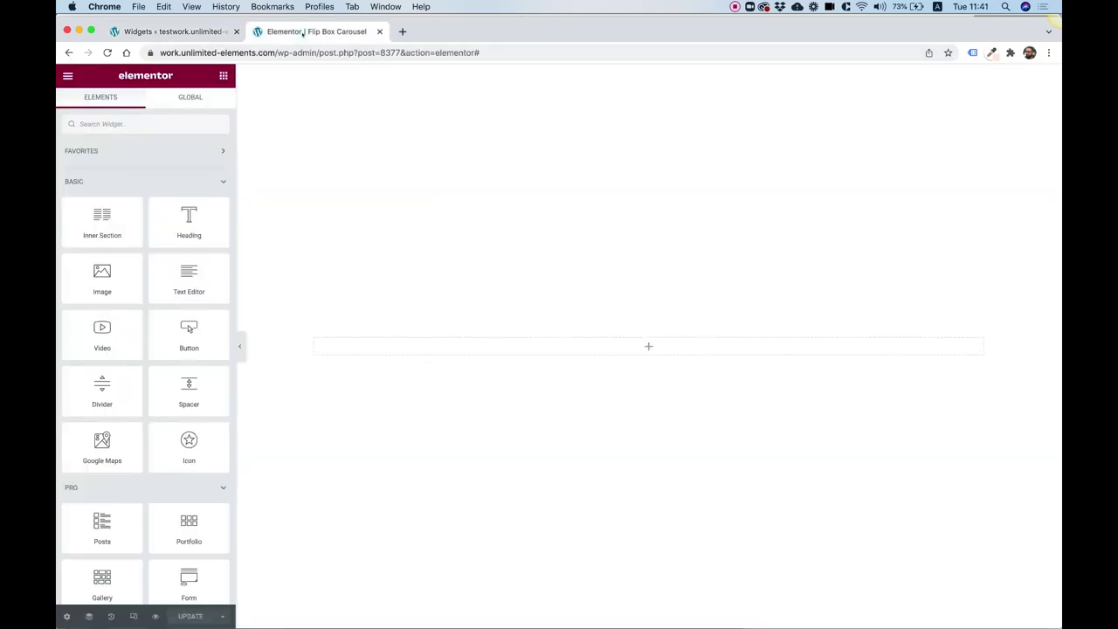
left_click(116, 125)
type("flipb")
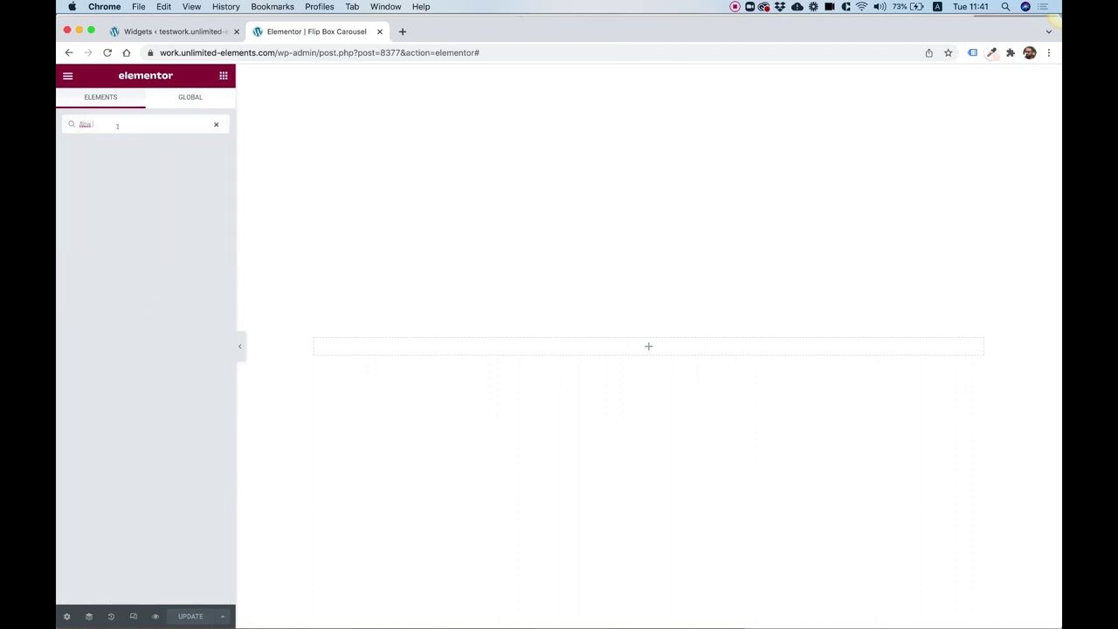
key("BackSpace")
key("BackSpace")
type("ip box carousel")
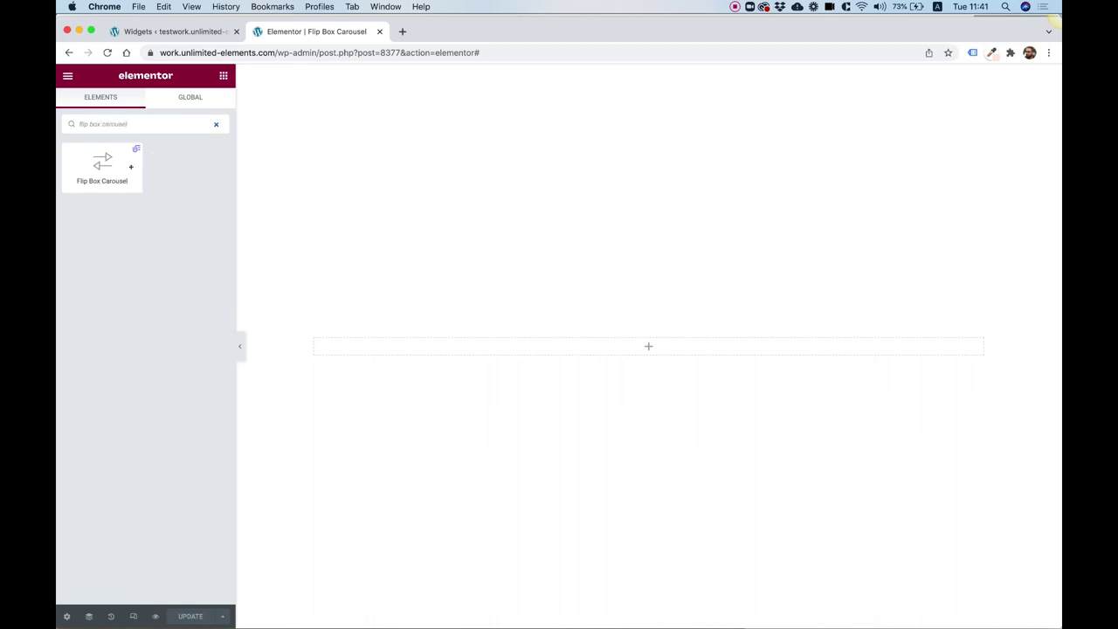
left_click_drag(86, 163, 548, 346)
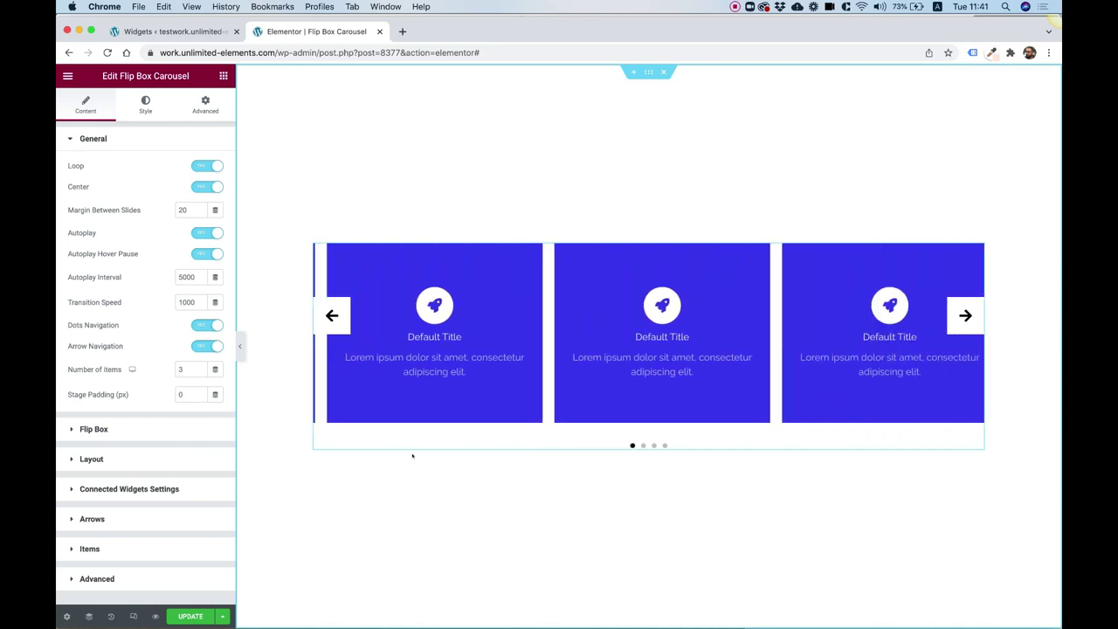
Step: Preview the new carousel's navigation by moving back through the slides and jumping to the last one
left_click(319, 310)
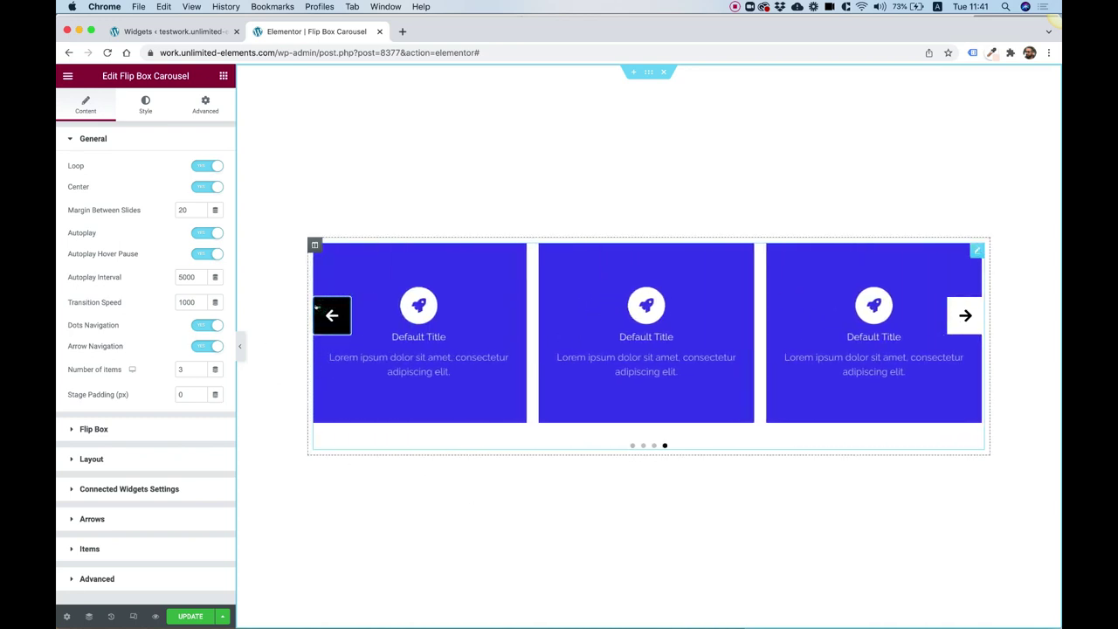
left_click(319, 311)
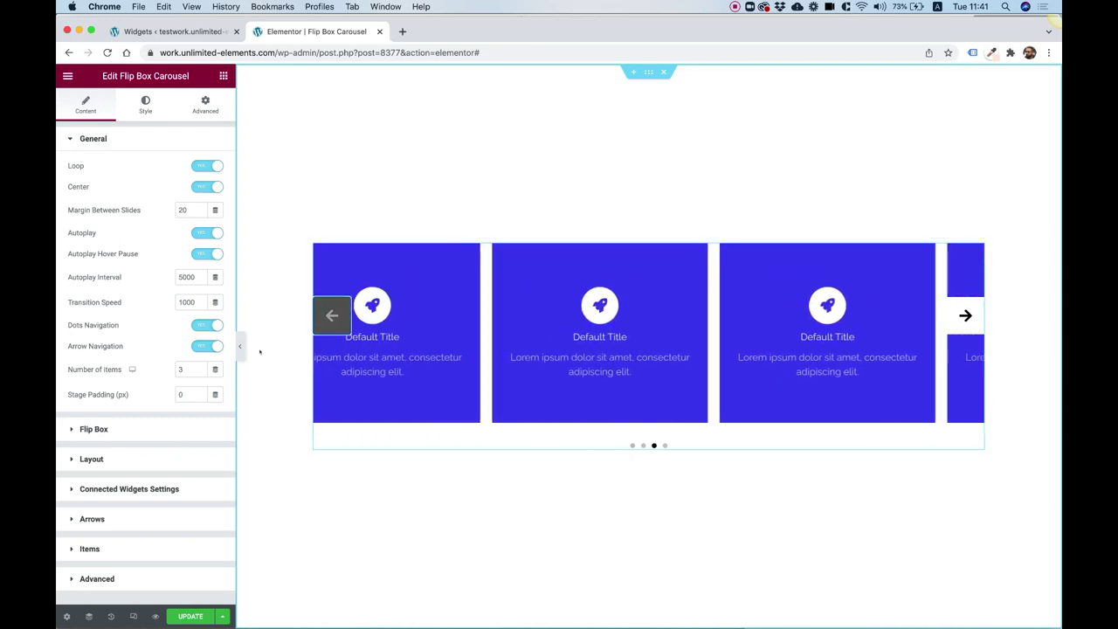
left_click(664, 445)
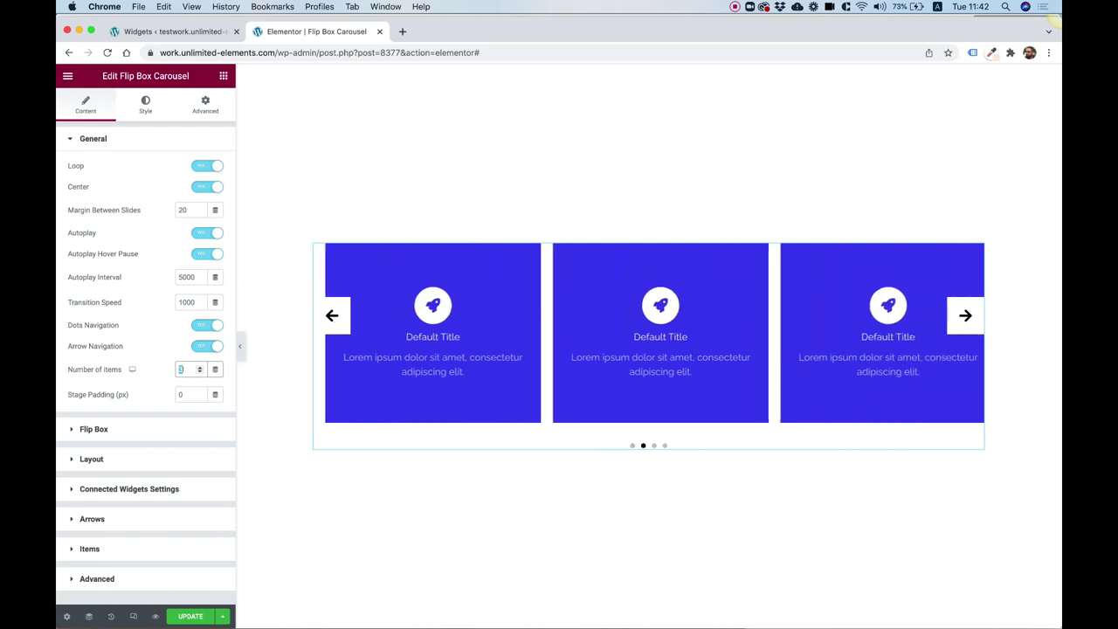
Step: Set the carousel's number of items to 2 and the margin between slides to 60
type("2")
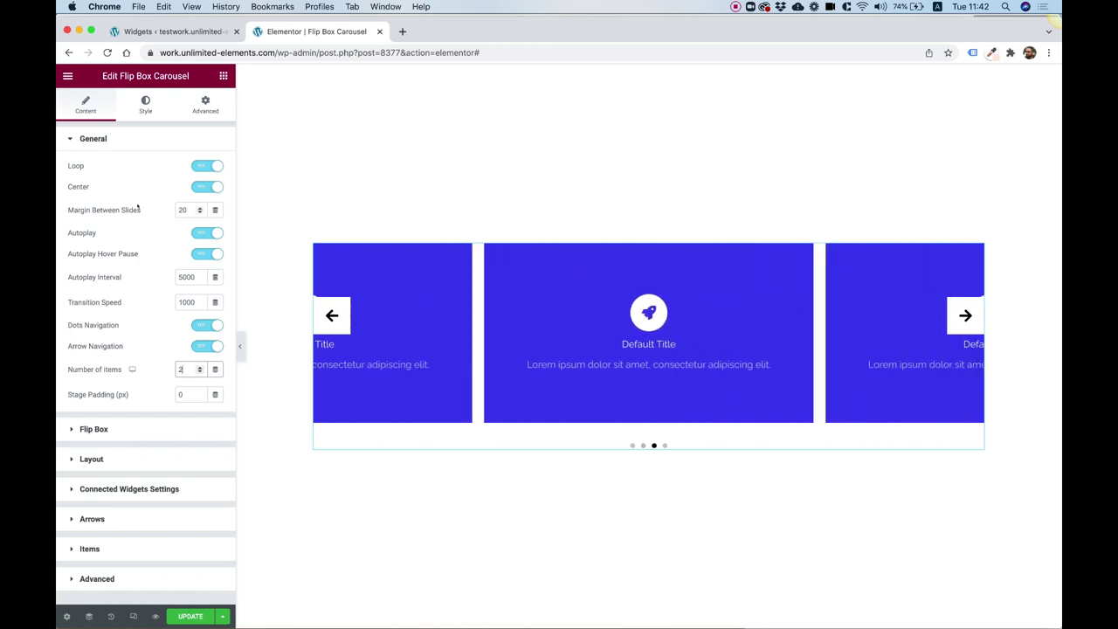
double_click(182, 209)
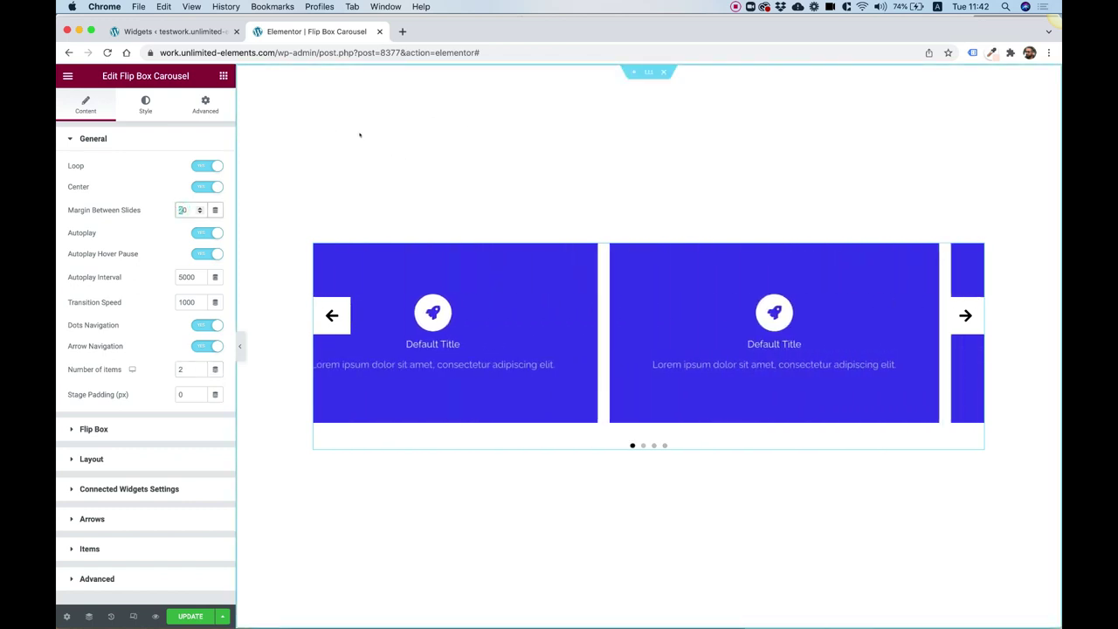
type("60")
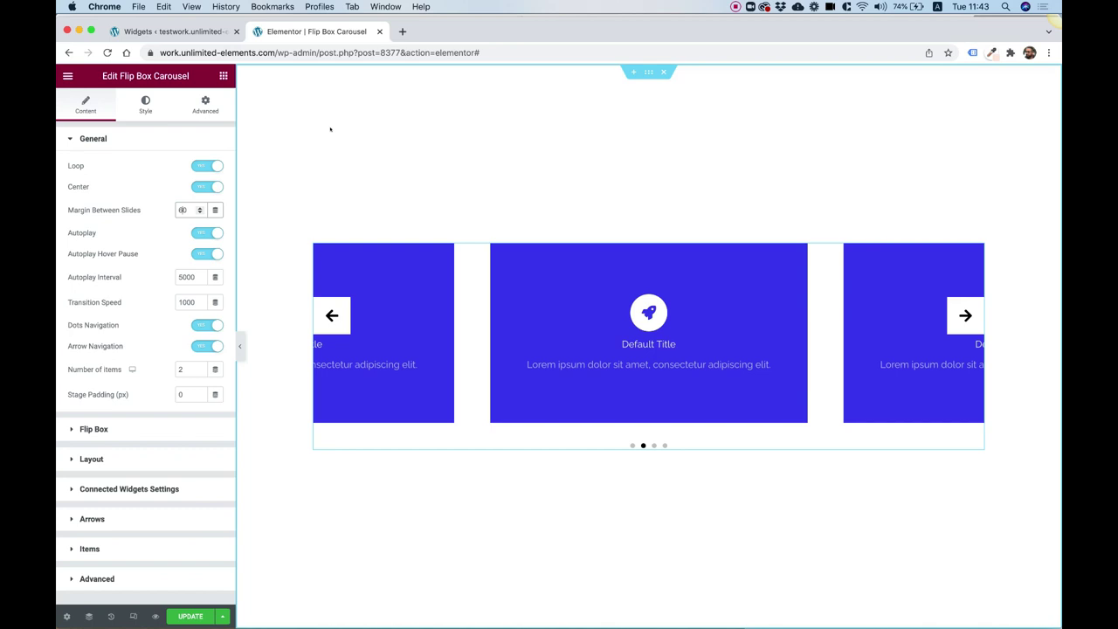
Step: Turn off the carousel's autoplay and set its transition speed to 2000, advancing one slide to test it
left_click(201, 234)
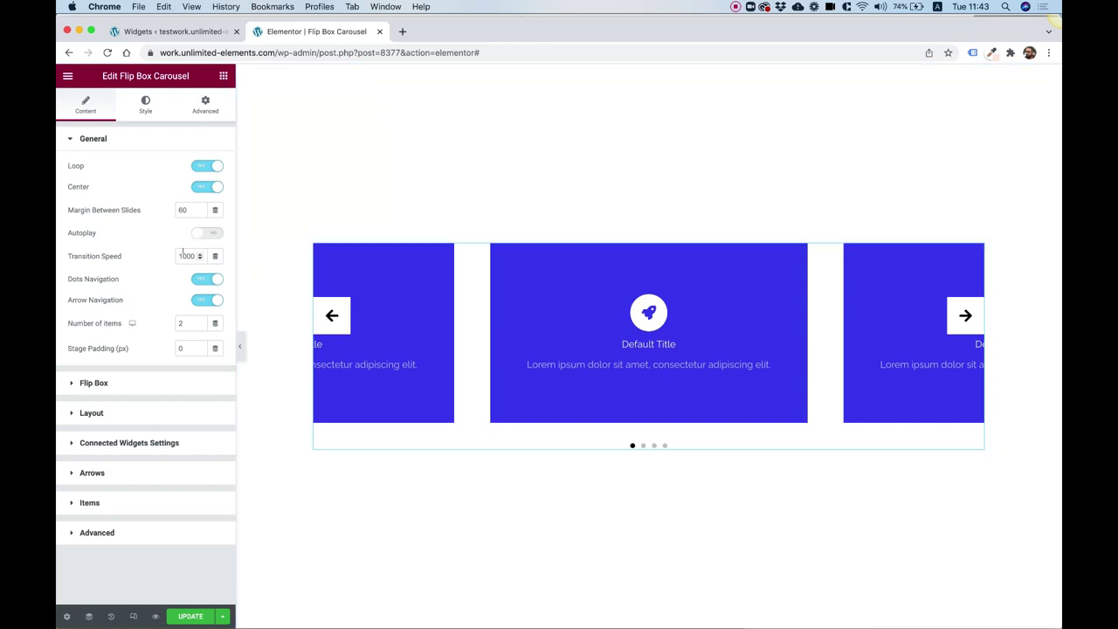
left_click(183, 255)
key("BackSpace")
type("2")
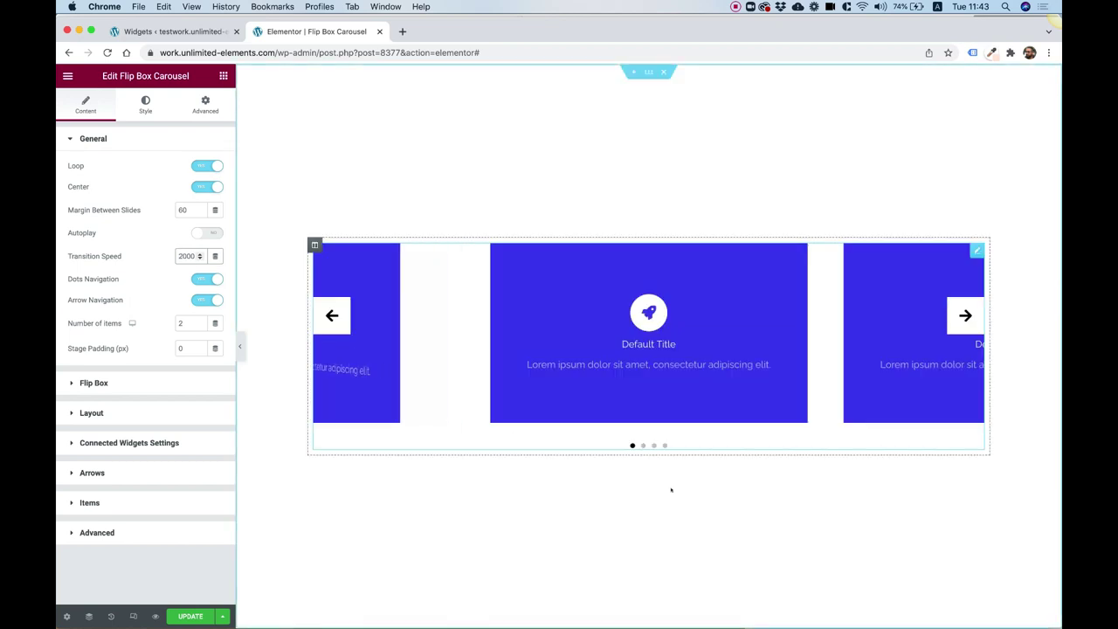
left_click(965, 315)
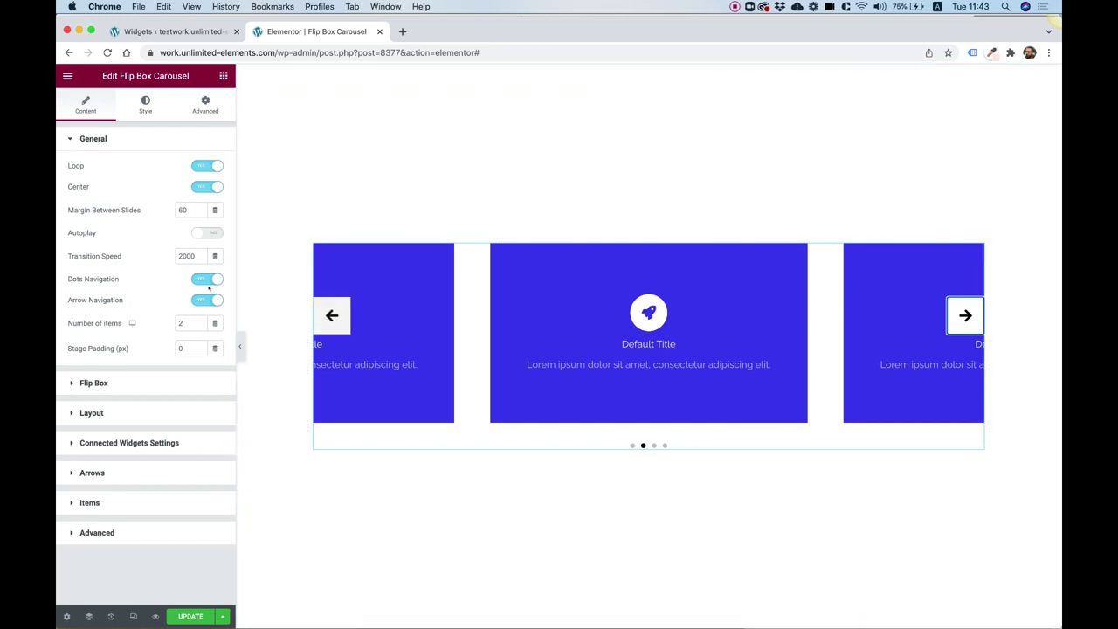
Step: Disable the carousel's arrow navigation and centering, and set the stage padding to 100 px
left_click(207, 300)
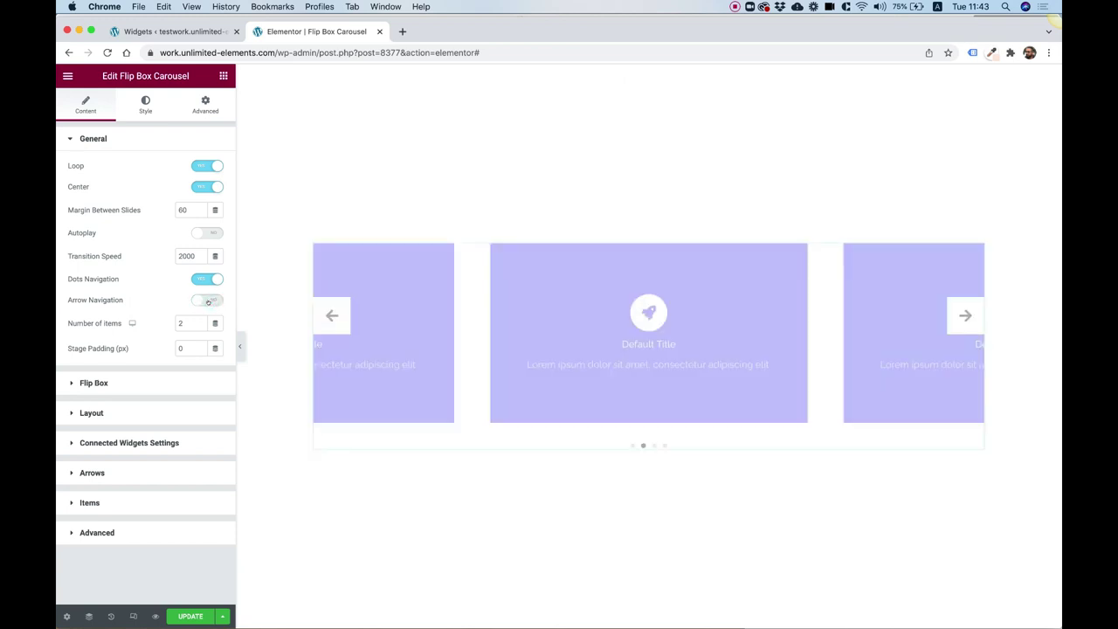
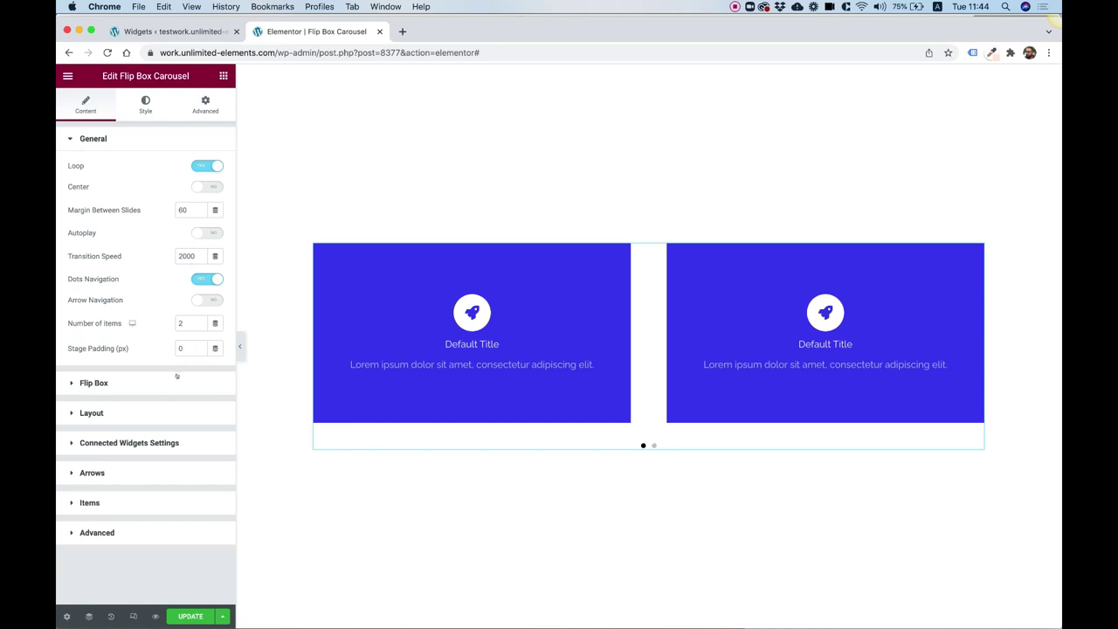
left_click(180, 349)
type("4")
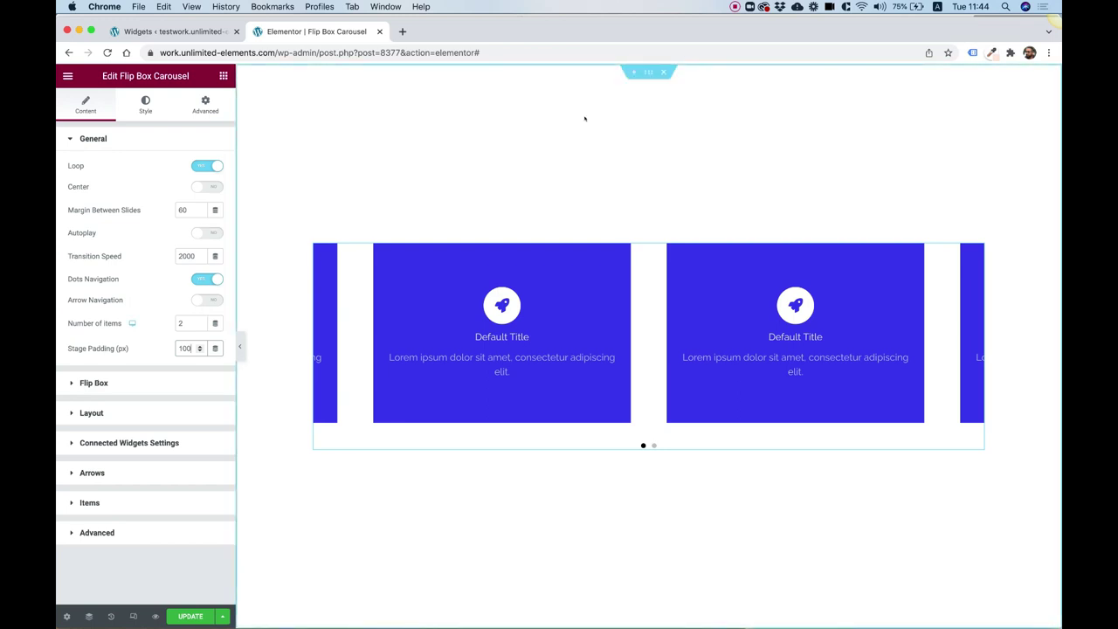
Step: Change the content width of the section holding the carousel to Full Width
left_click(648, 73)
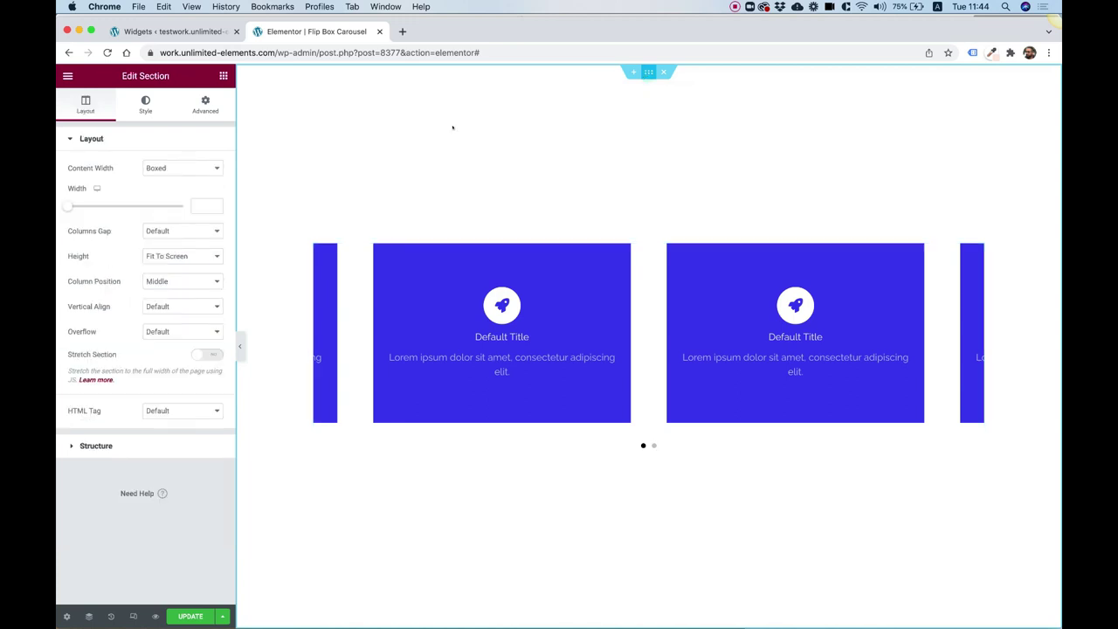
left_click(152, 170)
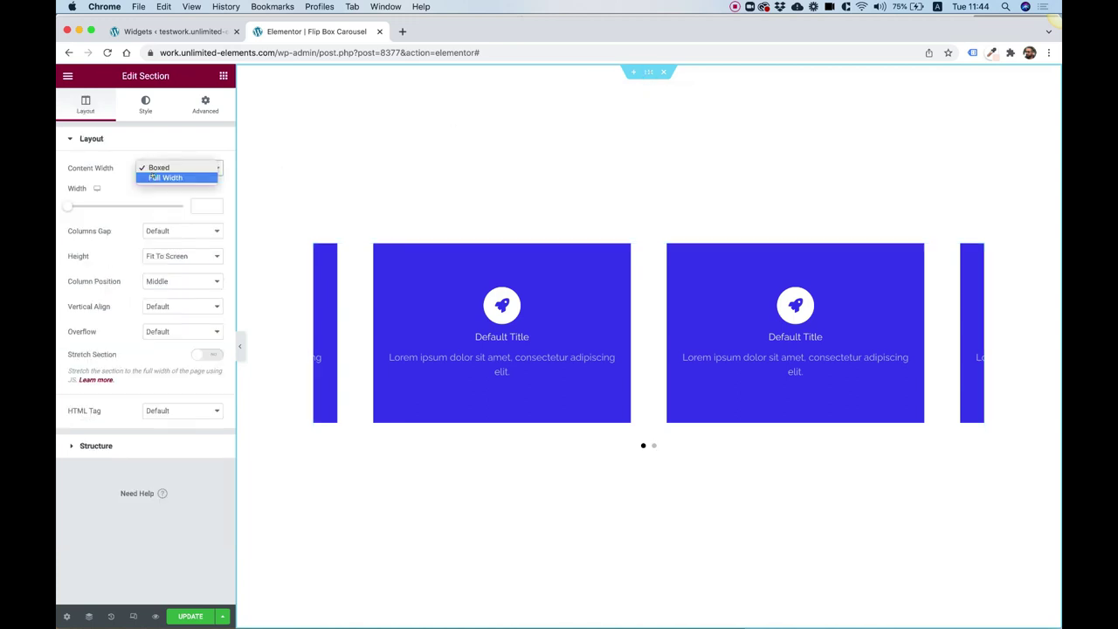
left_click(160, 178)
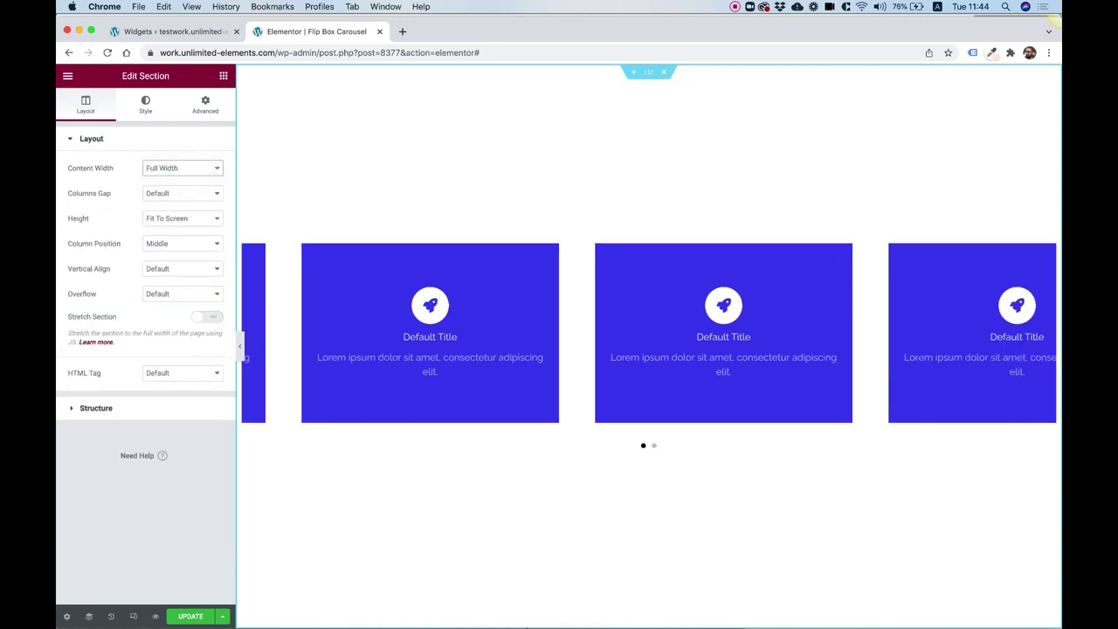
Step: Return to the carousel's settings, switch Loop off and back on, and preview both slide pages using the dots
left_click(469, 288)
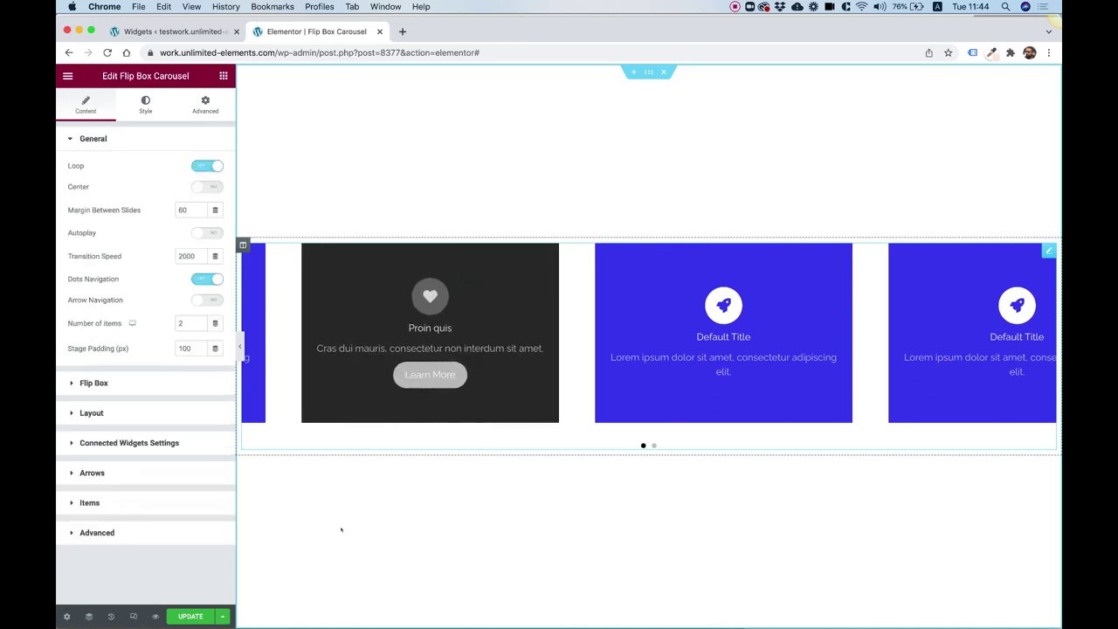
left_click(202, 165)
left_click(202, 165)
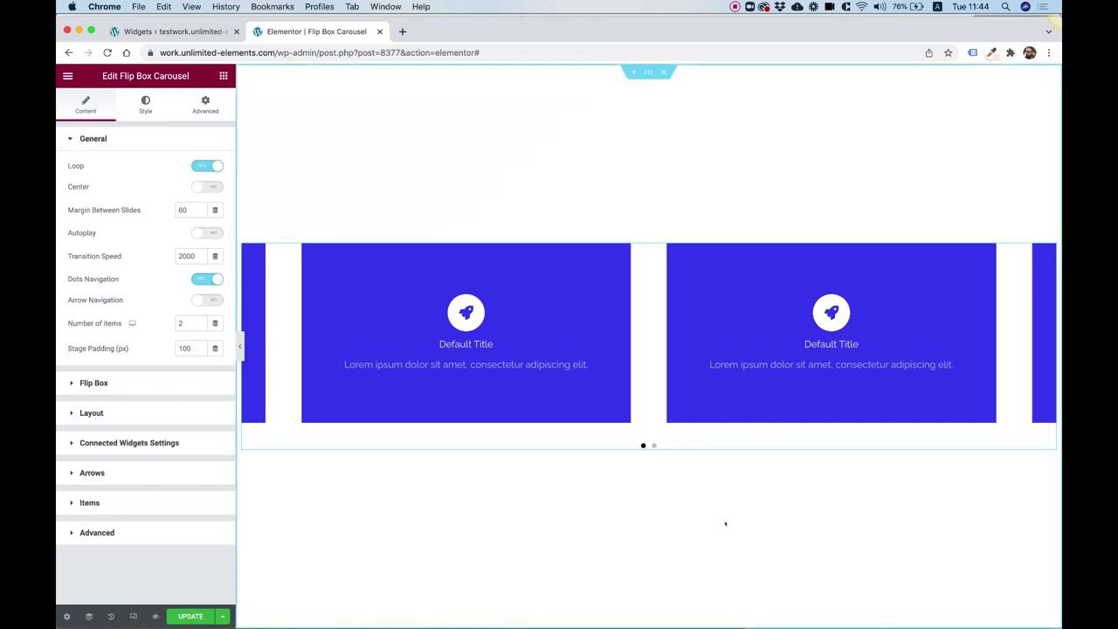
left_click(653, 446)
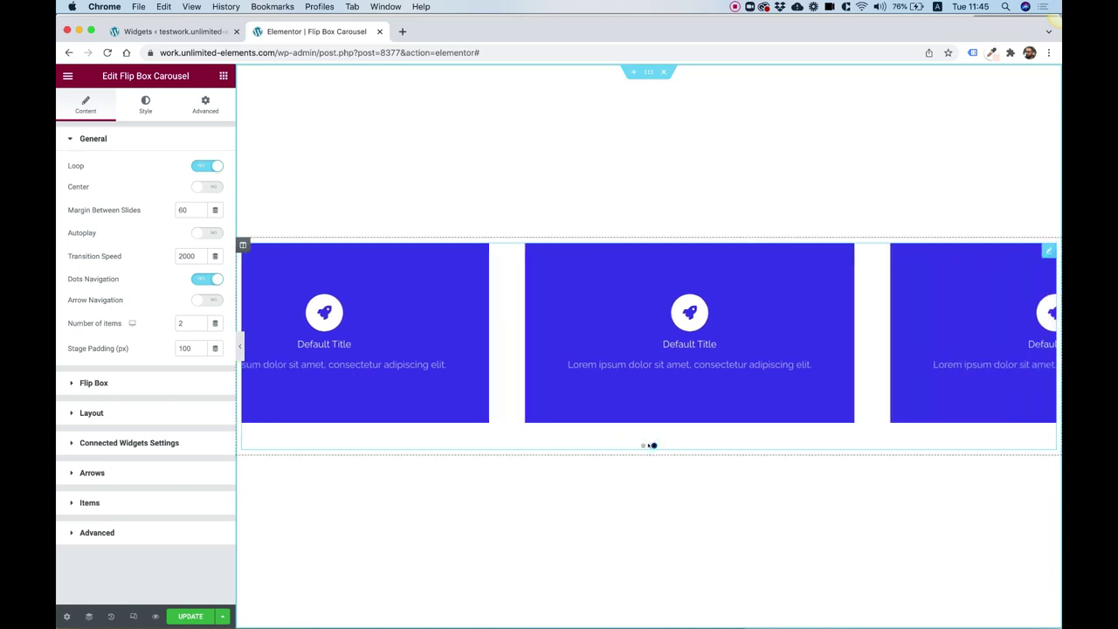
left_click(642, 446)
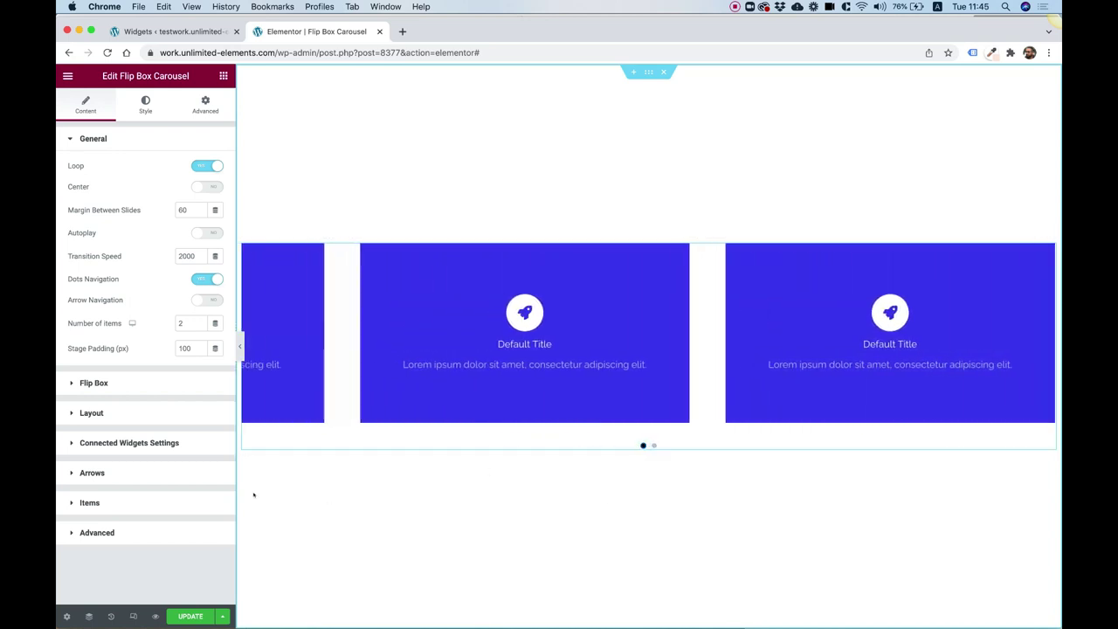
Step: Set the flip box height to 400 and border radius to 20, checking the second slide page at the new height
left_click(109, 384)
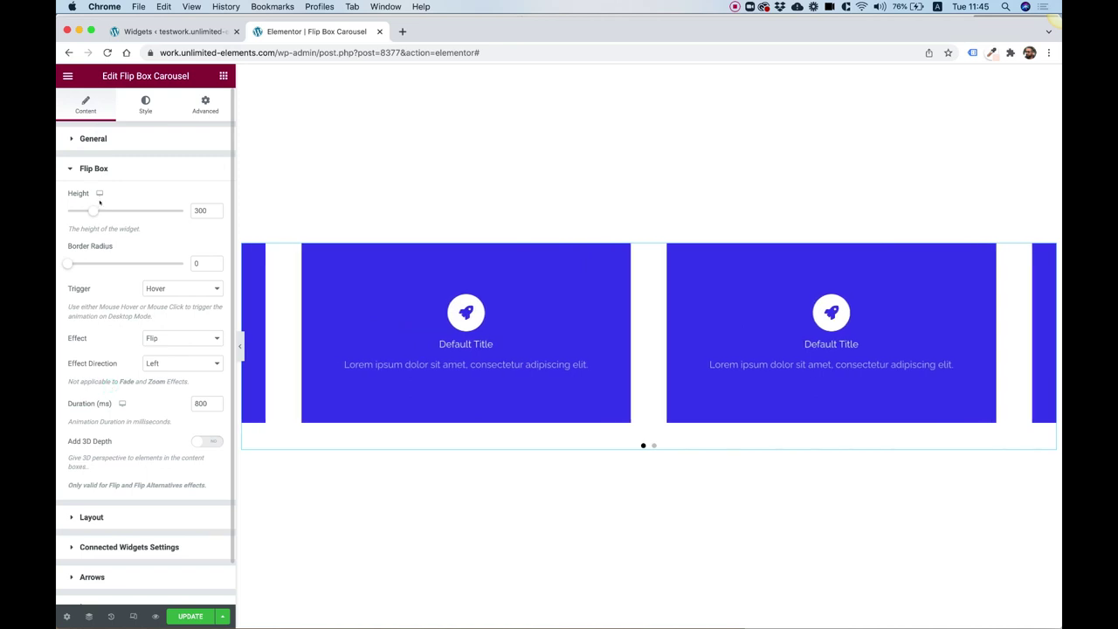
left_click_drag(208, 211, 182, 210)
type("400")
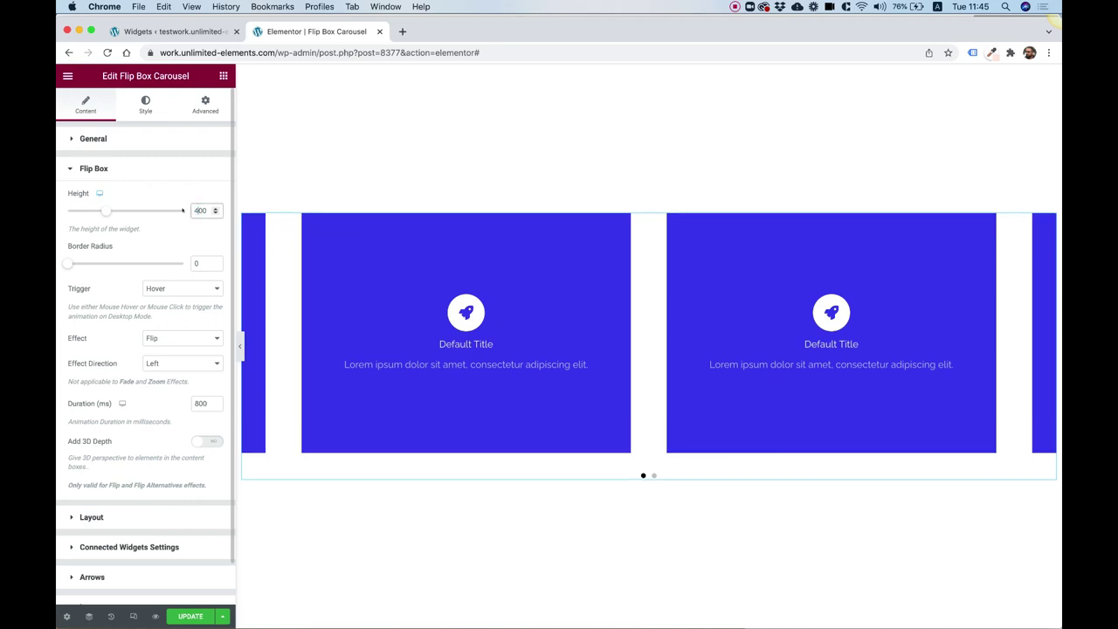
left_click(654, 475)
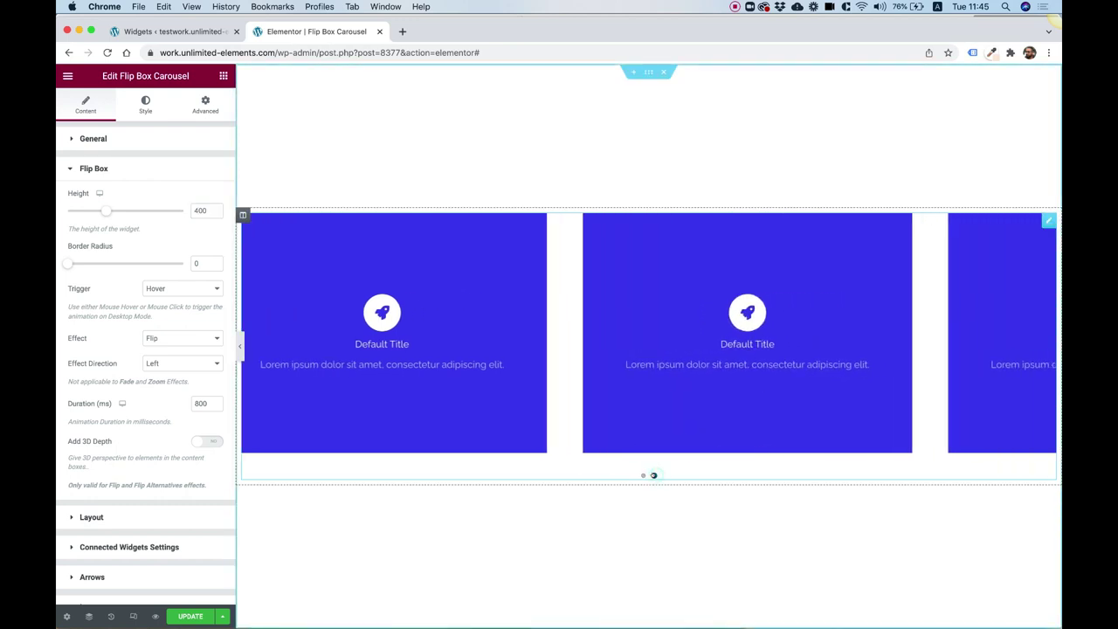
double_click(202, 261)
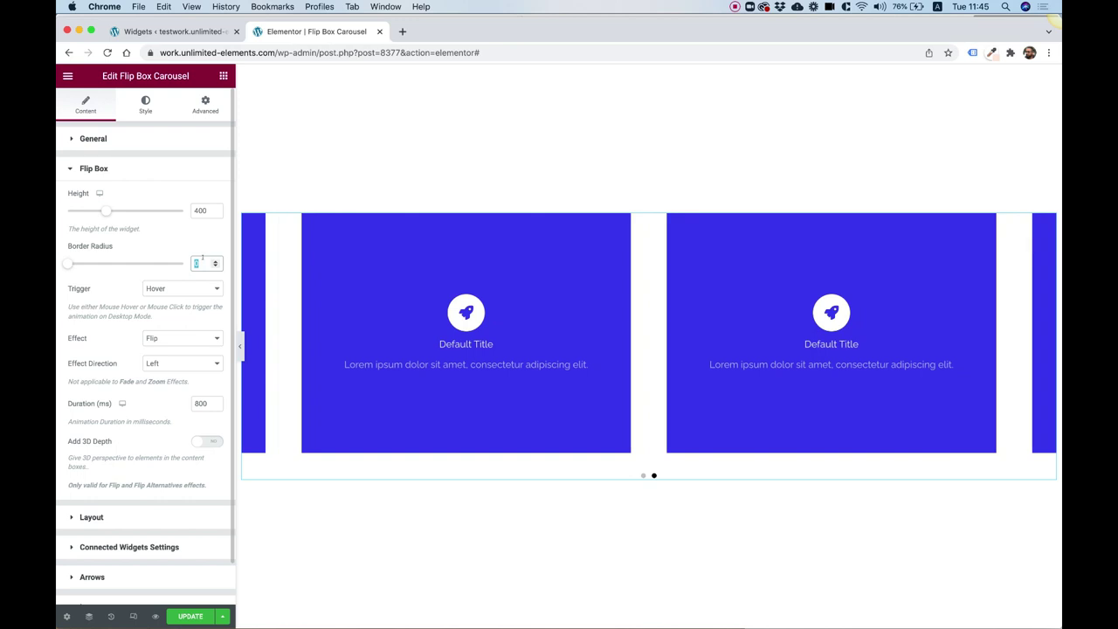
type("20")
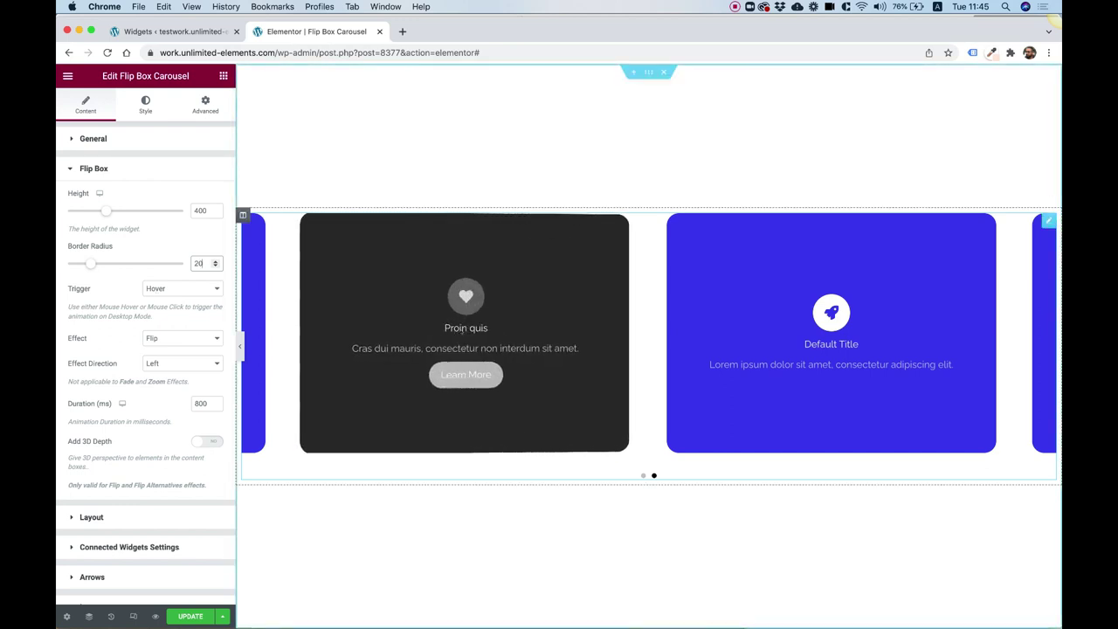
Step: Try Trigger Button as the flip trigger by flipping the first visible box back and forth, and return the trigger to Hover
left_click(170, 288)
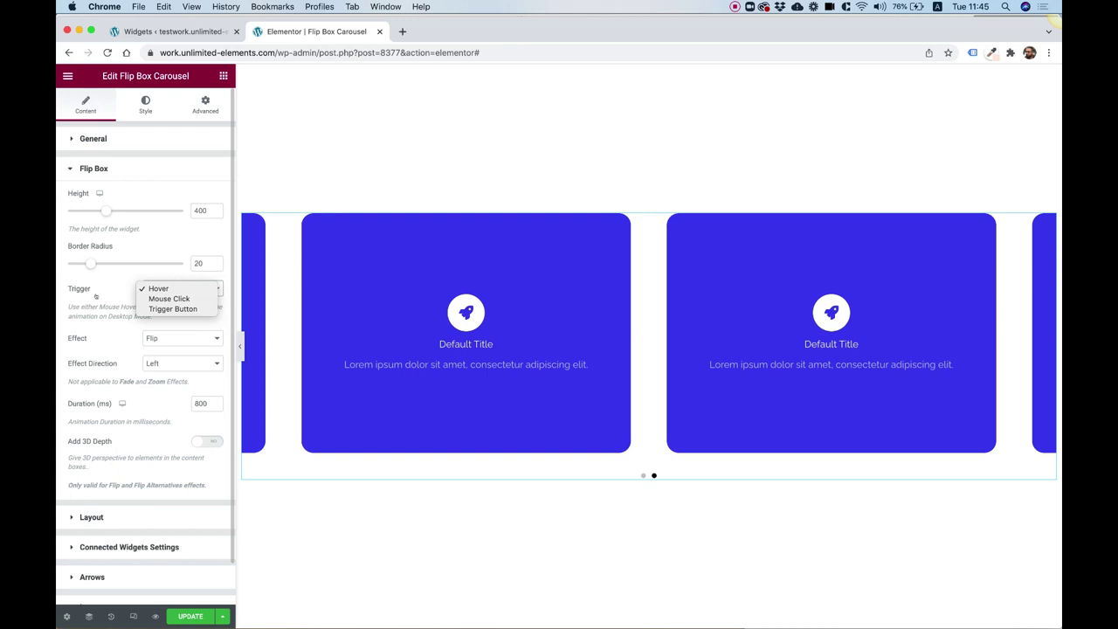
left_click(145, 309)
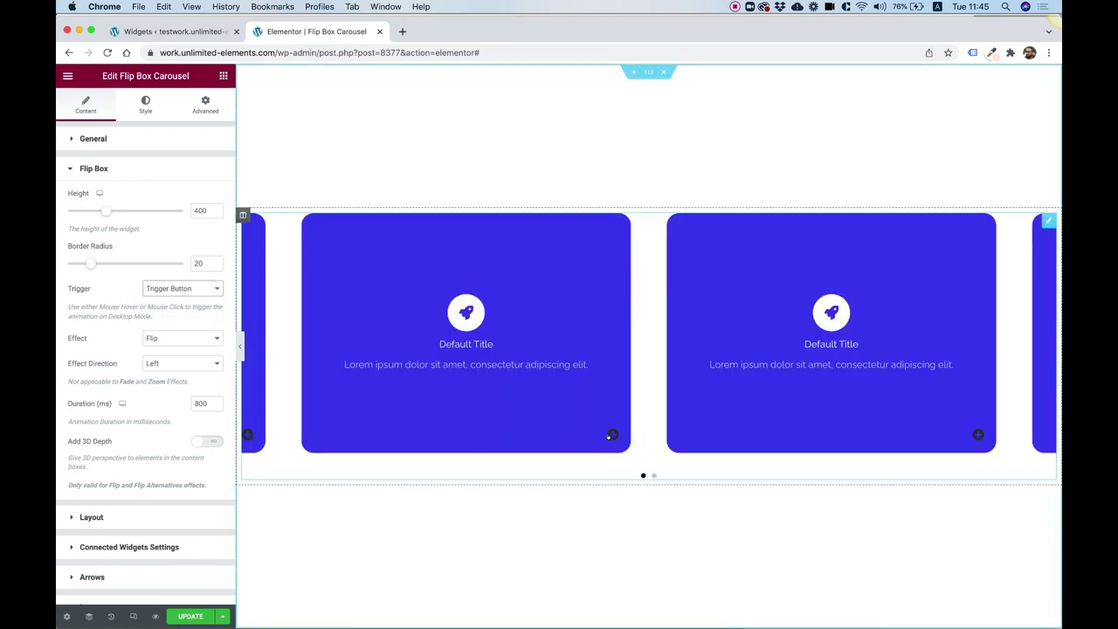
left_click(611, 435)
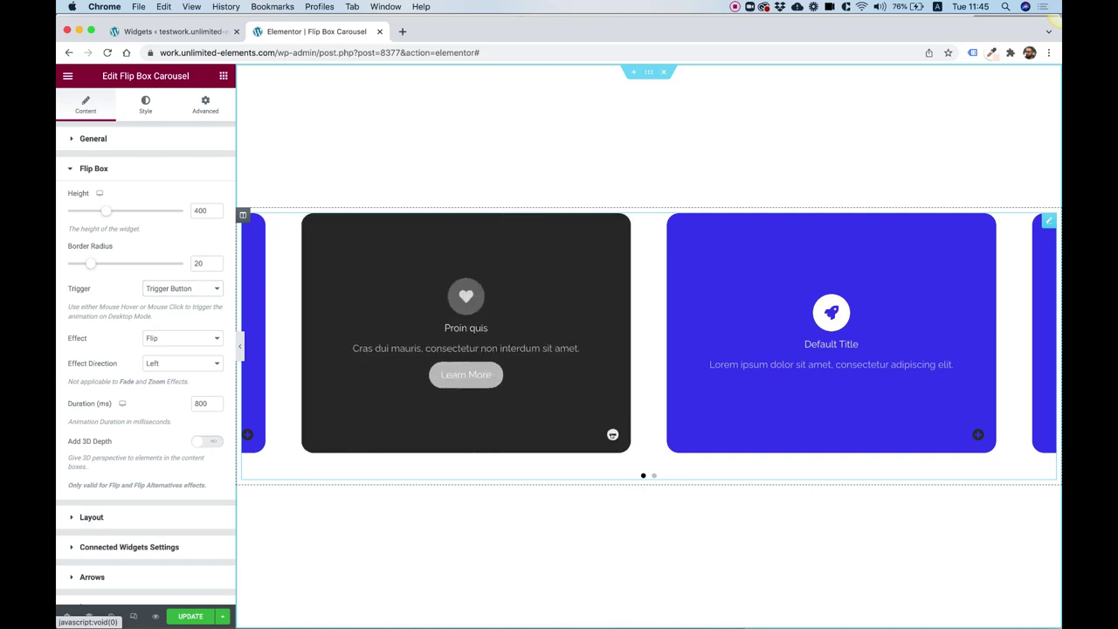
left_click(612, 434)
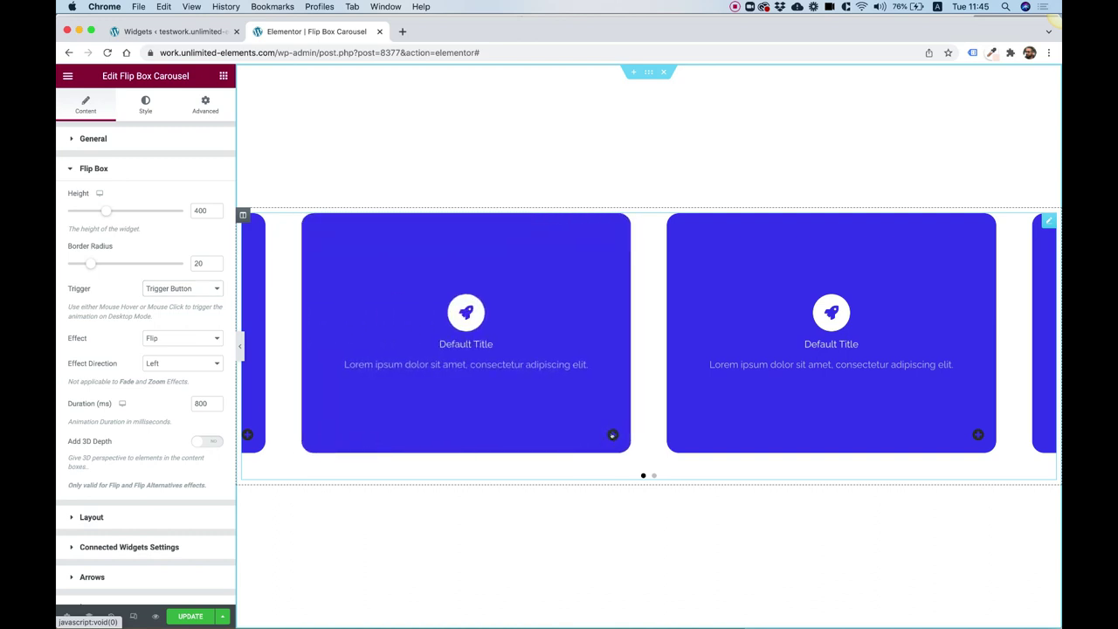
left_click(612, 435)
left_click(179, 288)
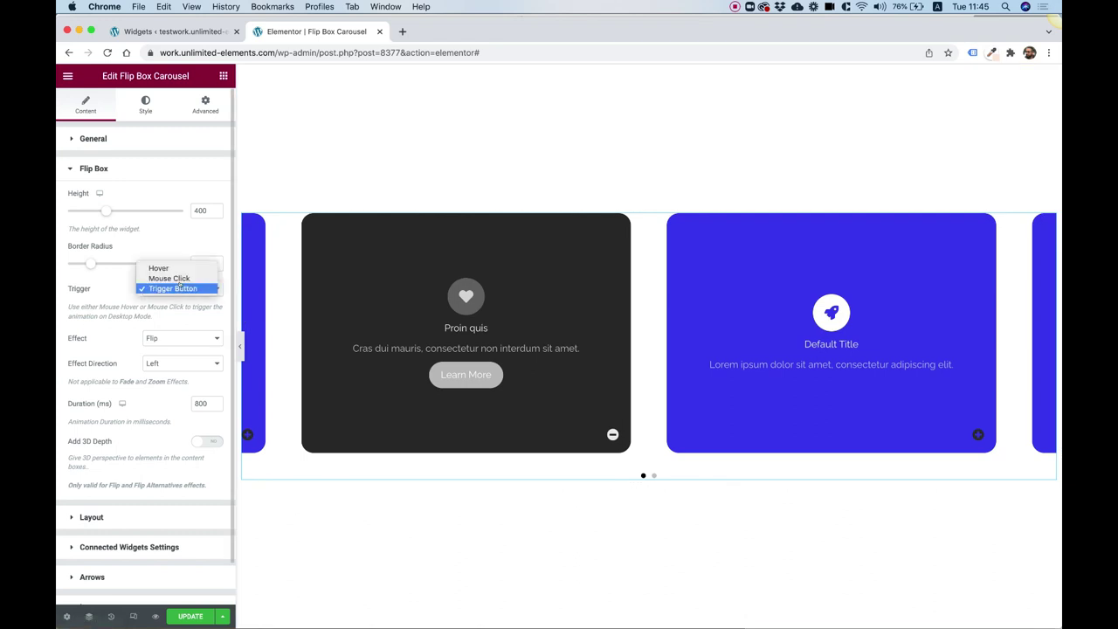
left_click(163, 269)
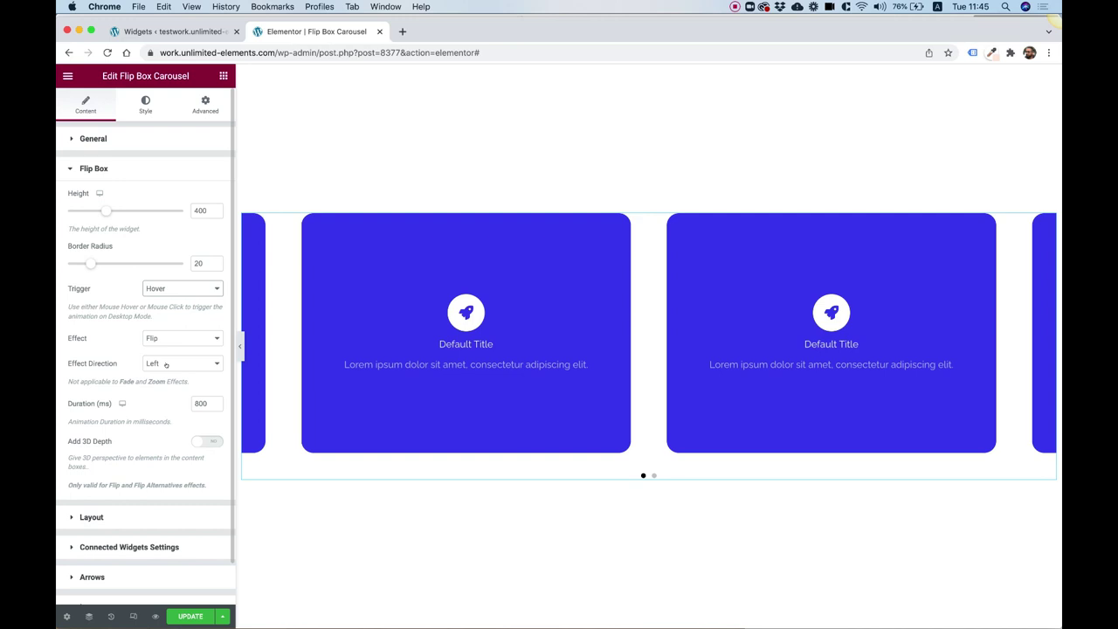
Step: Change the flip box effect to Zoom In and preview it on the carousel's boxes
left_click(157, 340)
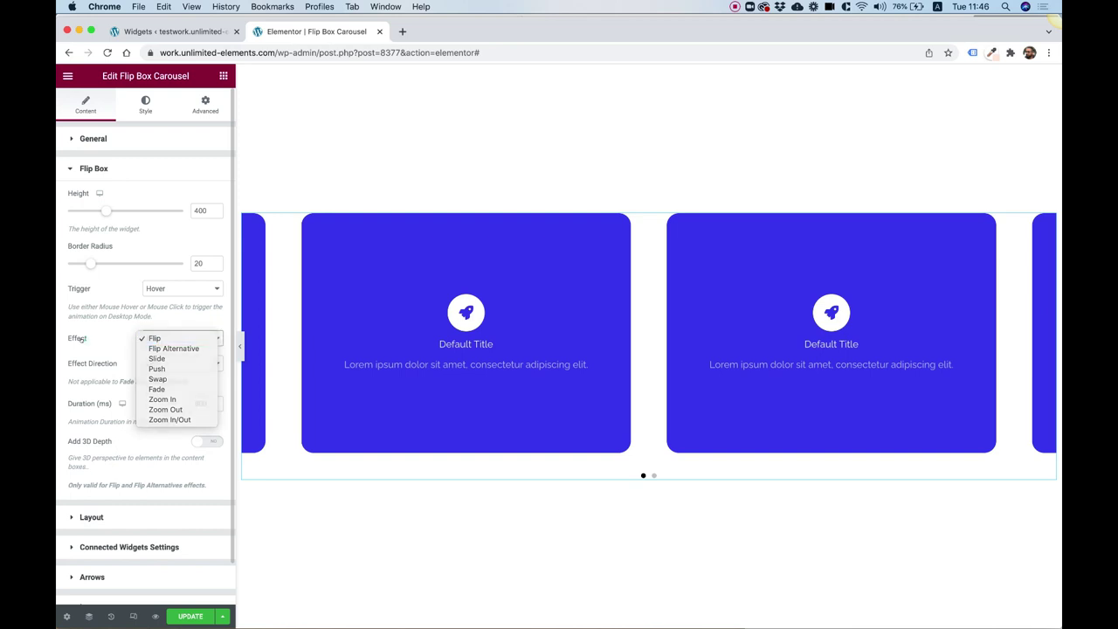
left_click(156, 339)
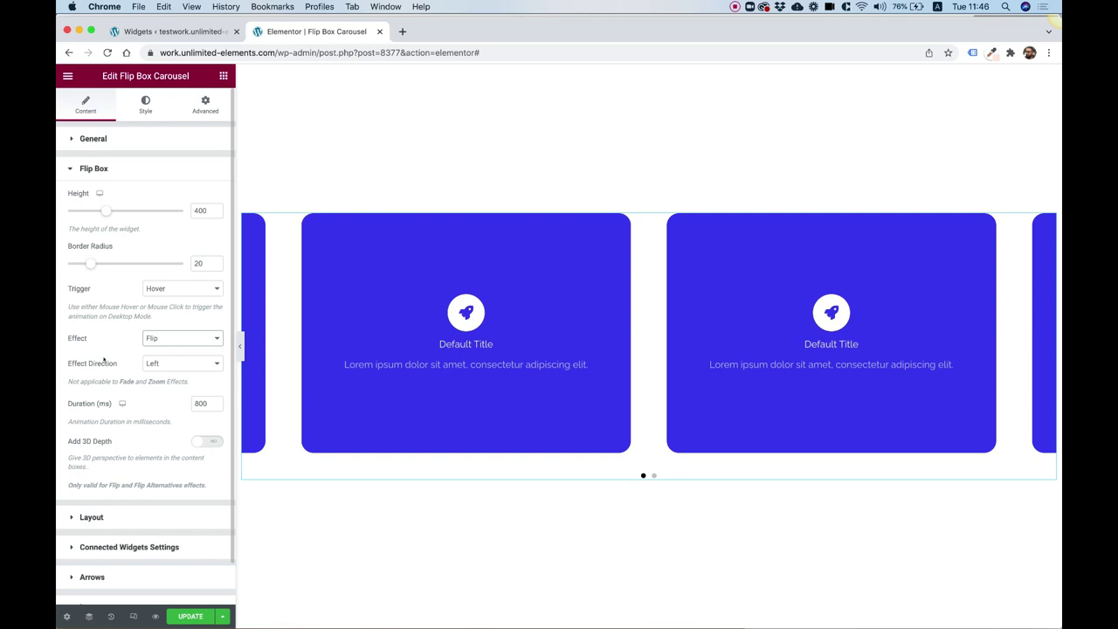
left_click(151, 338)
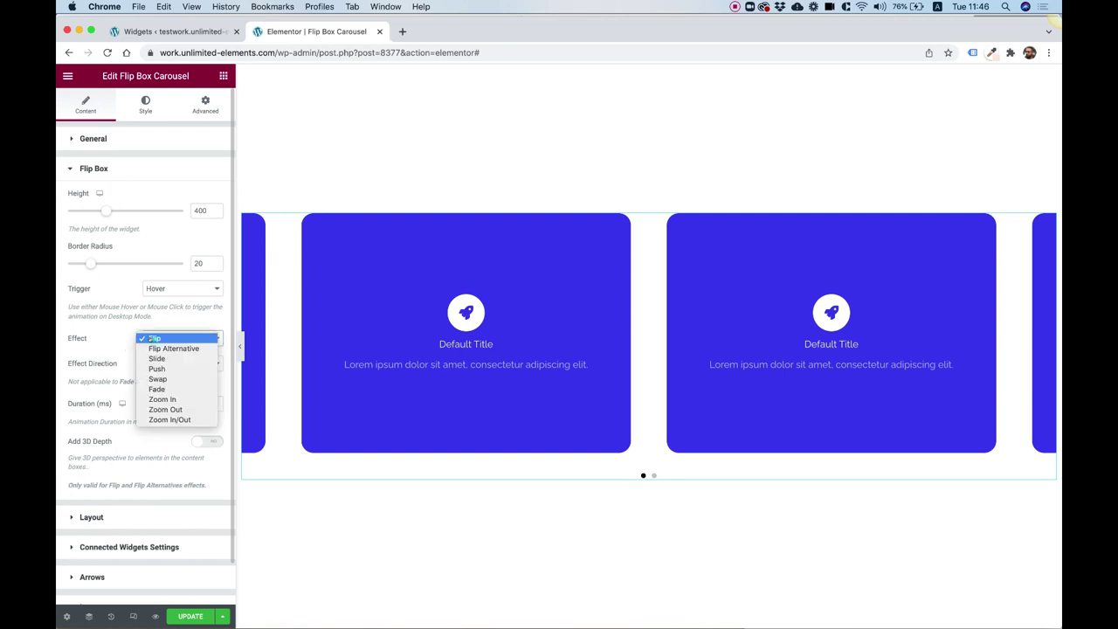
left_click(170, 400)
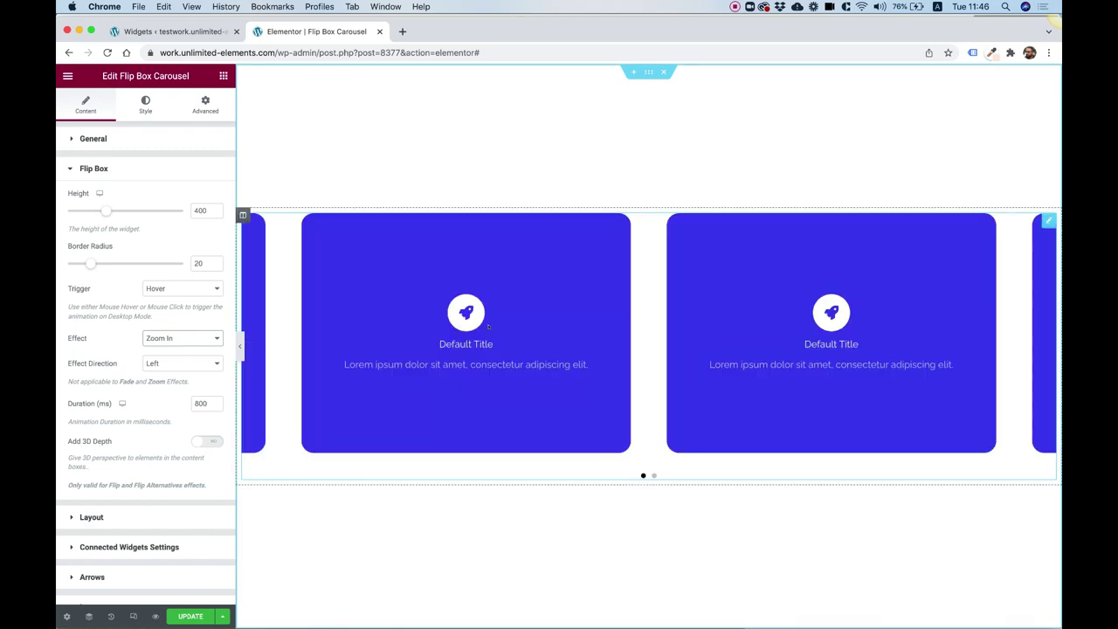
mouse_move(794, 330)
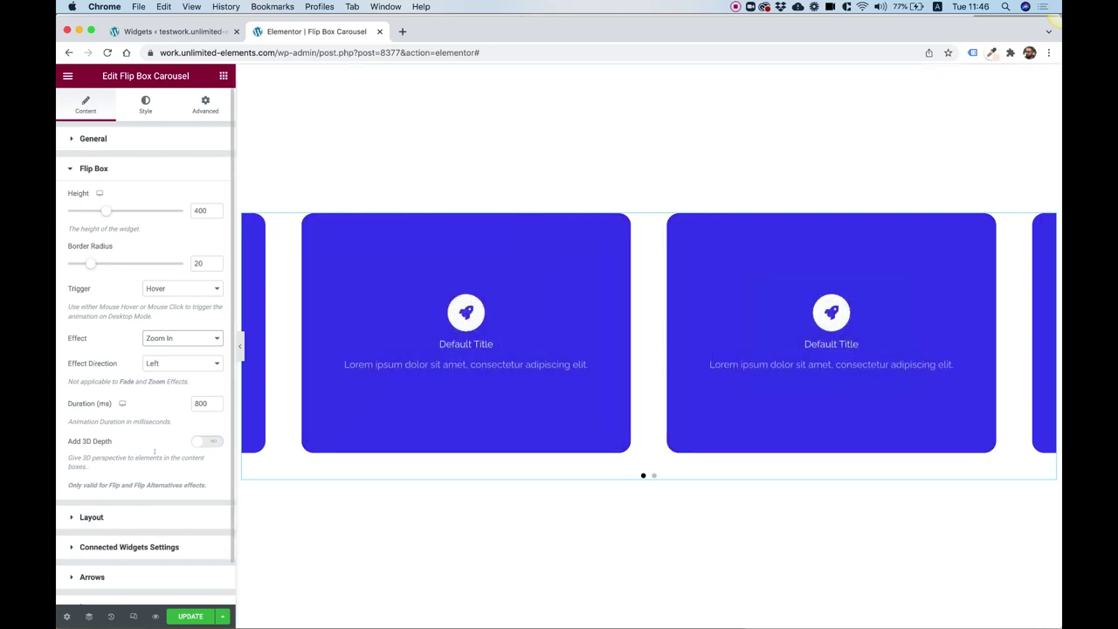
Step: In the layout settings, set the front icon to Hide and turn off the front title and front text
scroll(154, 452, "down", 1)
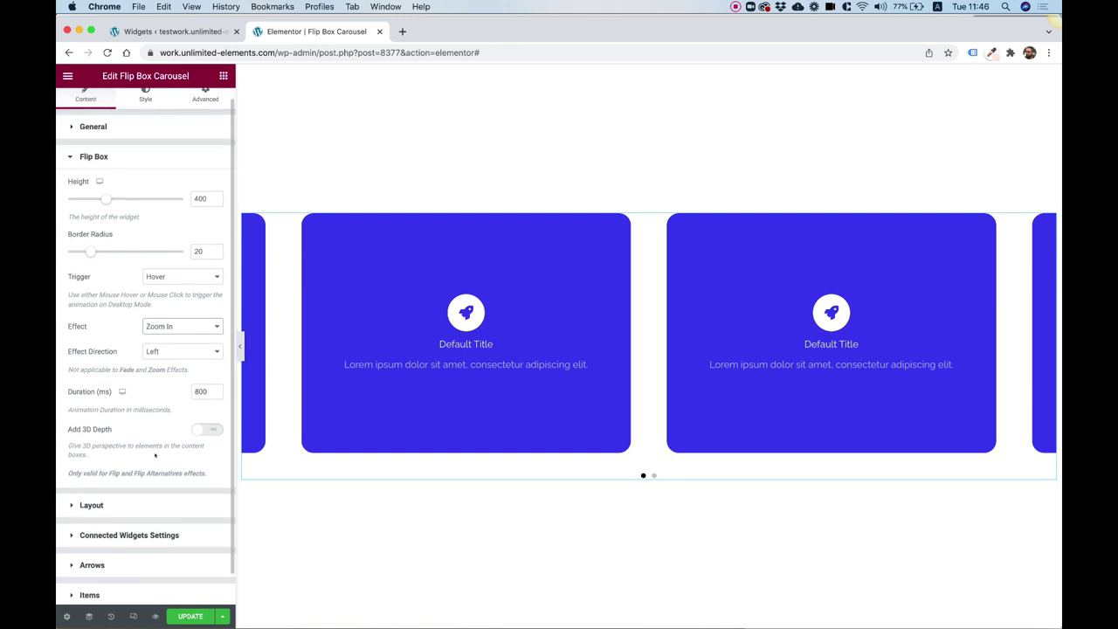
left_click(95, 505)
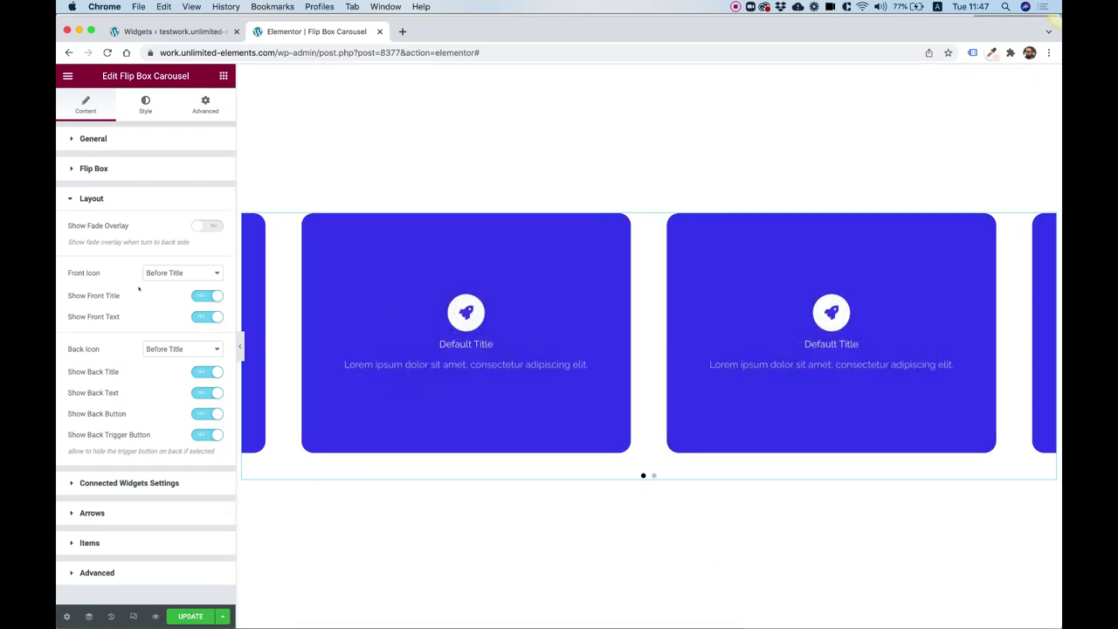
left_click(152, 273)
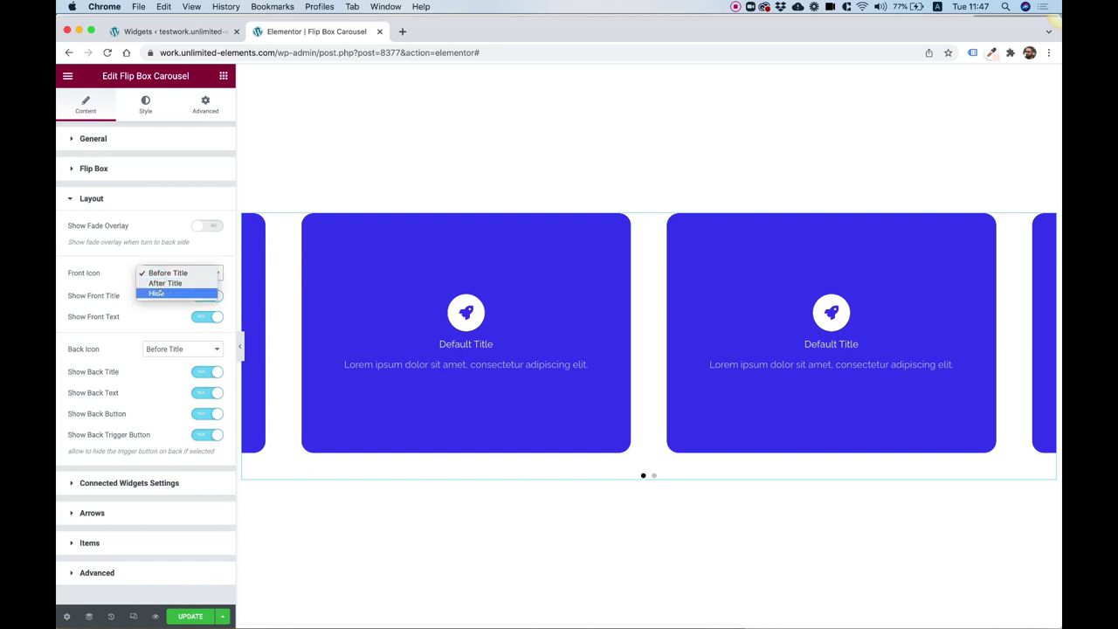
left_click(157, 294)
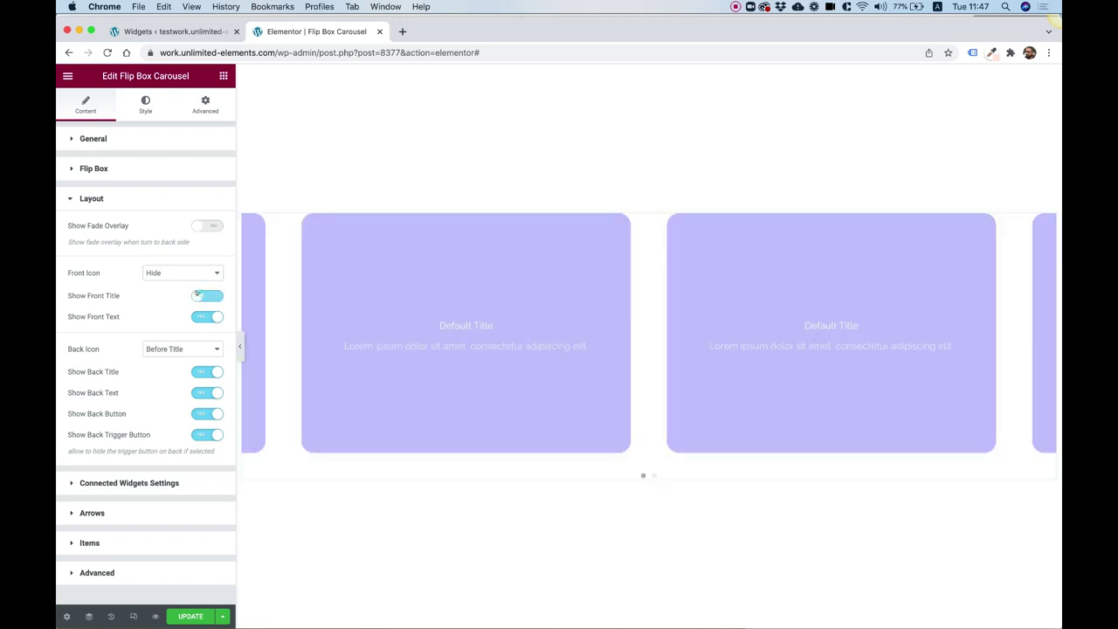
left_click(200, 295)
left_click(199, 316)
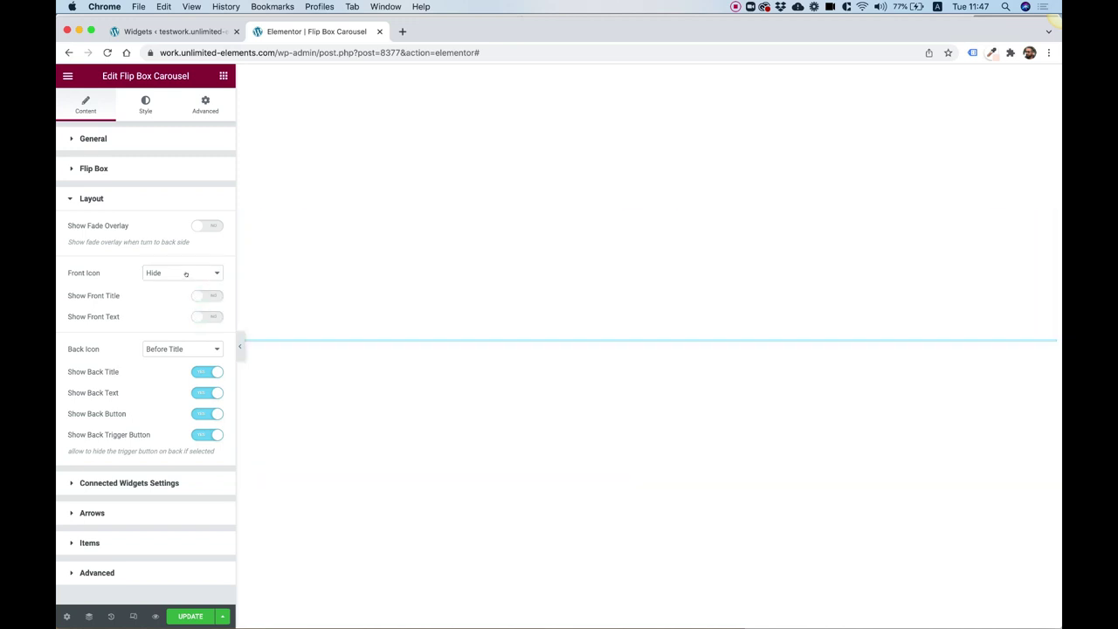
Step: Set the front icon back to Before Title and the back icon to Hide, previewing a box's back side
left_click(186, 276)
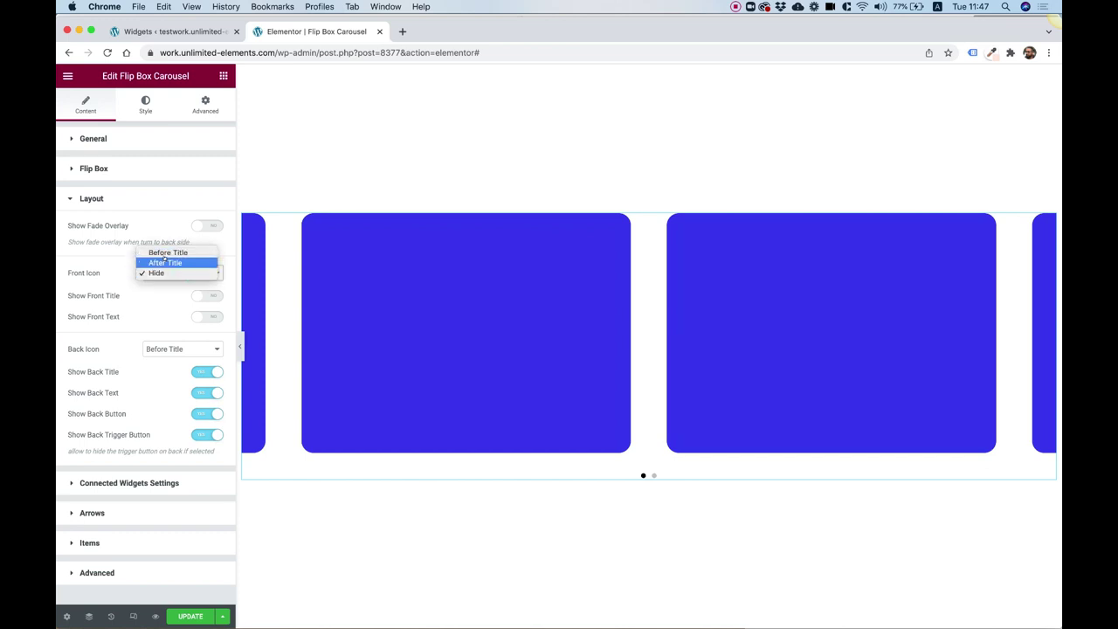
left_click(167, 253)
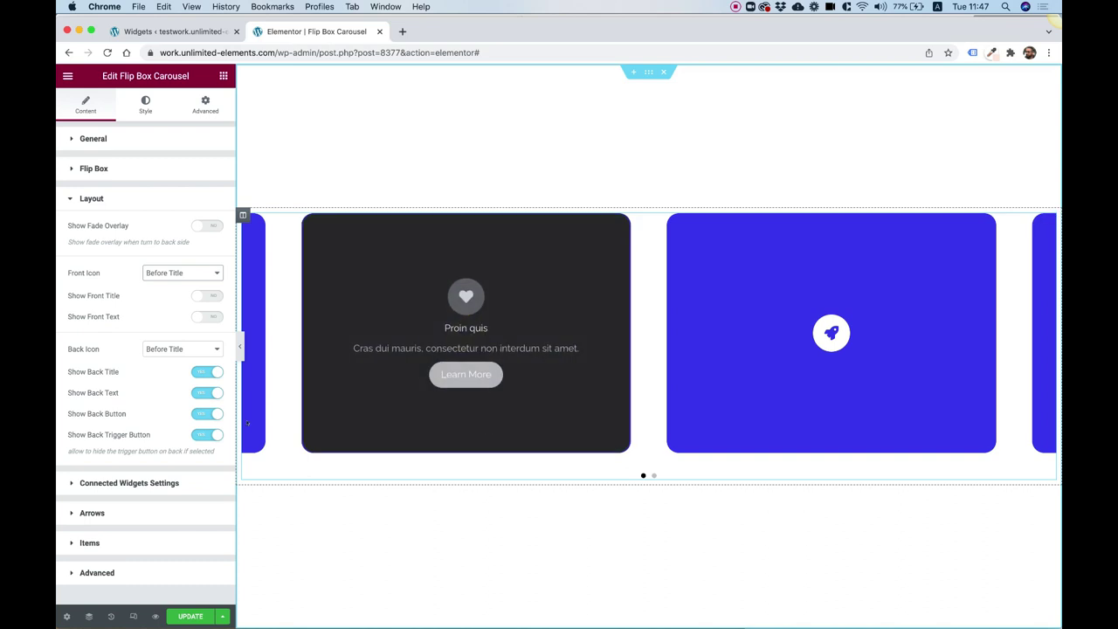
left_click(170, 352)
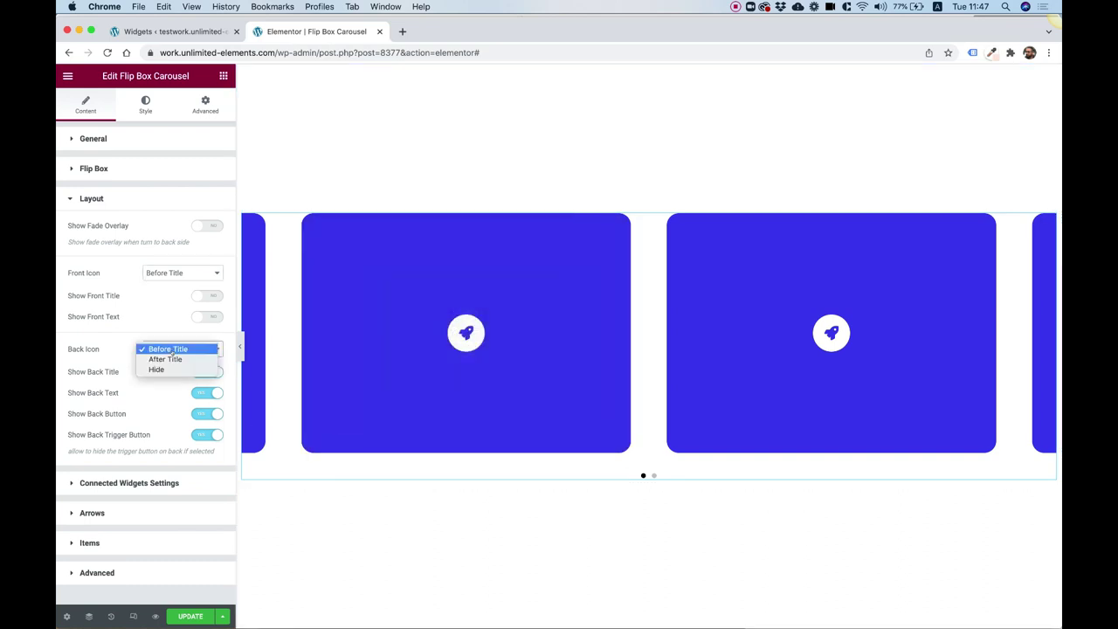
left_click(158, 367)
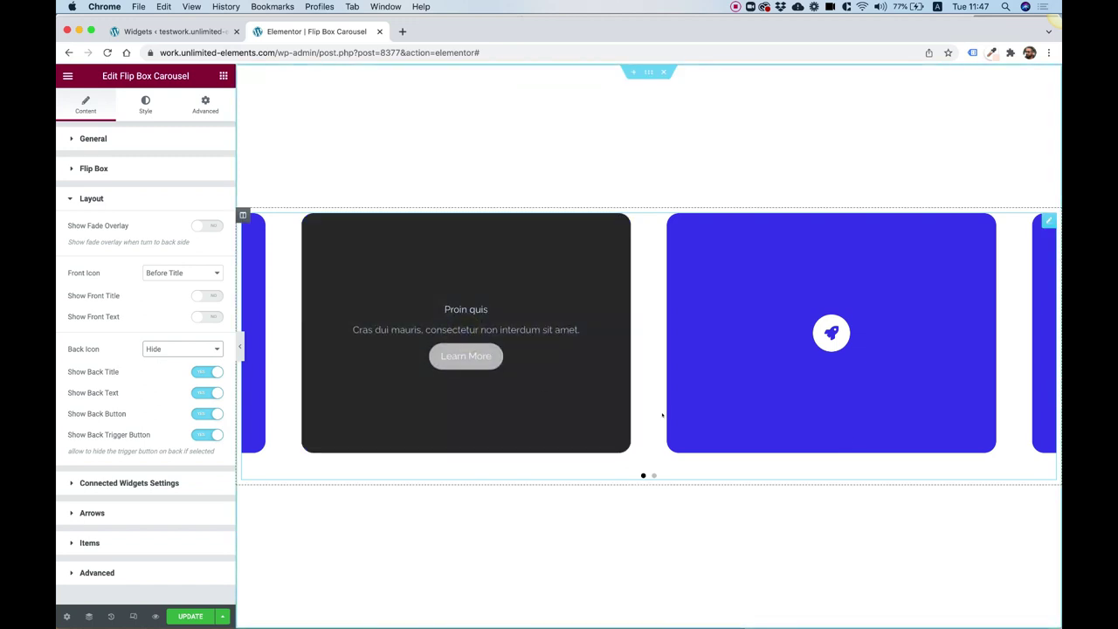
mouse_move(540, 390)
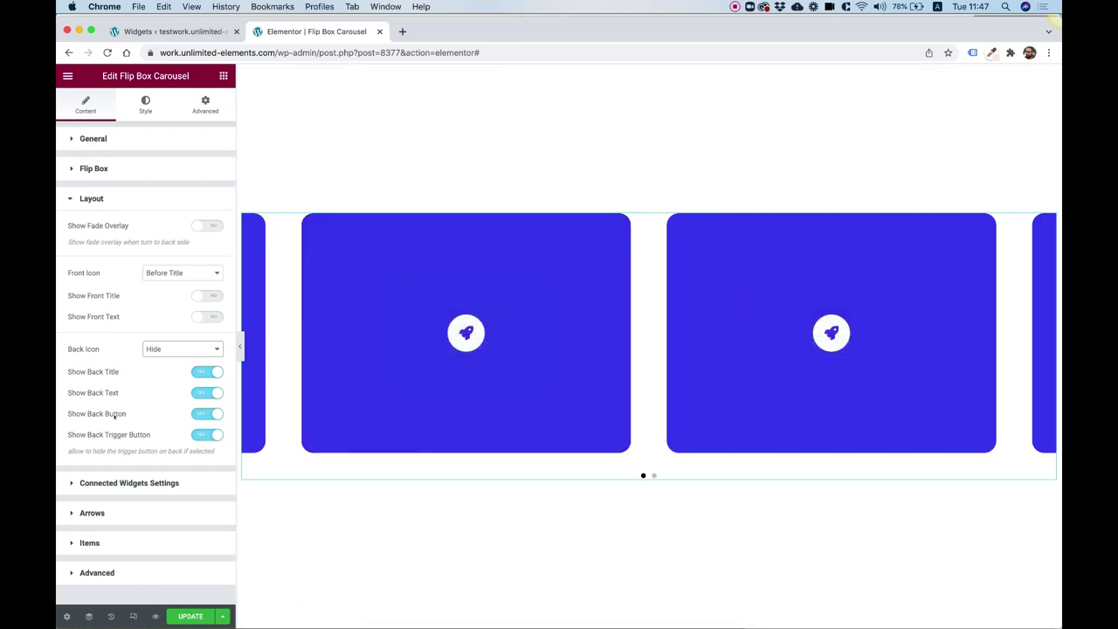
Step: Look through the connected widgets and arrows settings, and examine the first item's front, back, button and override options
left_click(146, 484)
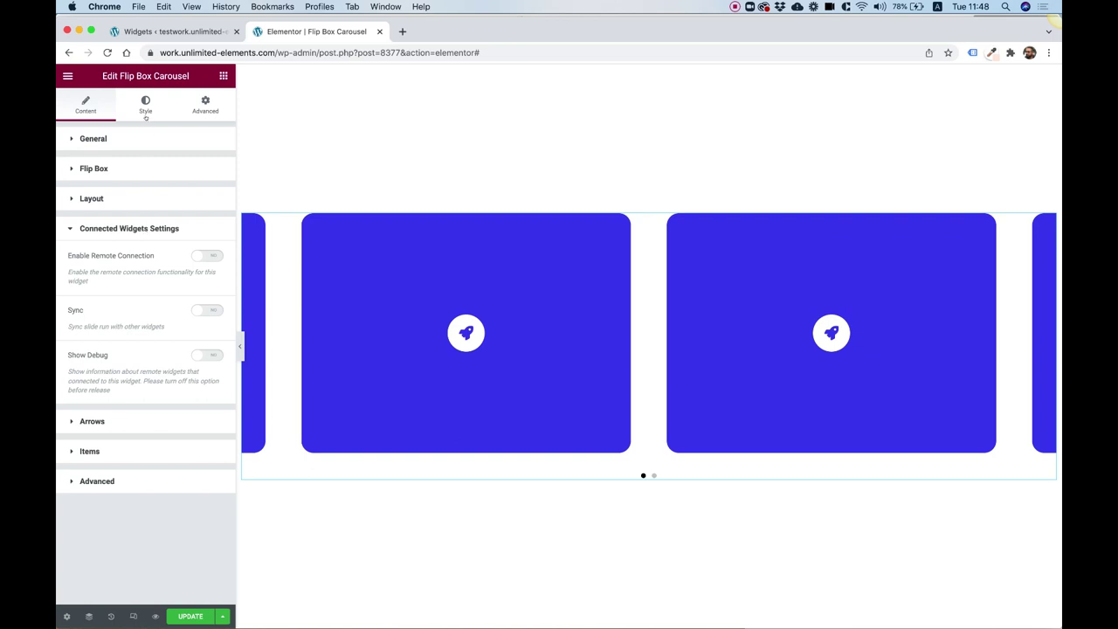
left_click(91, 421)
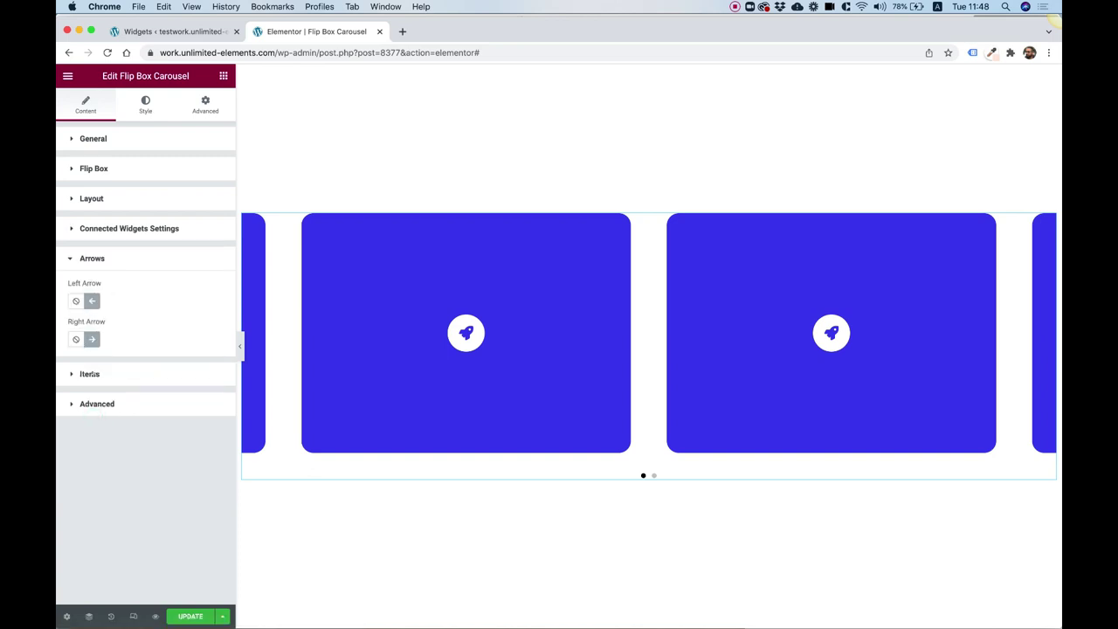
left_click(92, 374)
left_click(92, 369)
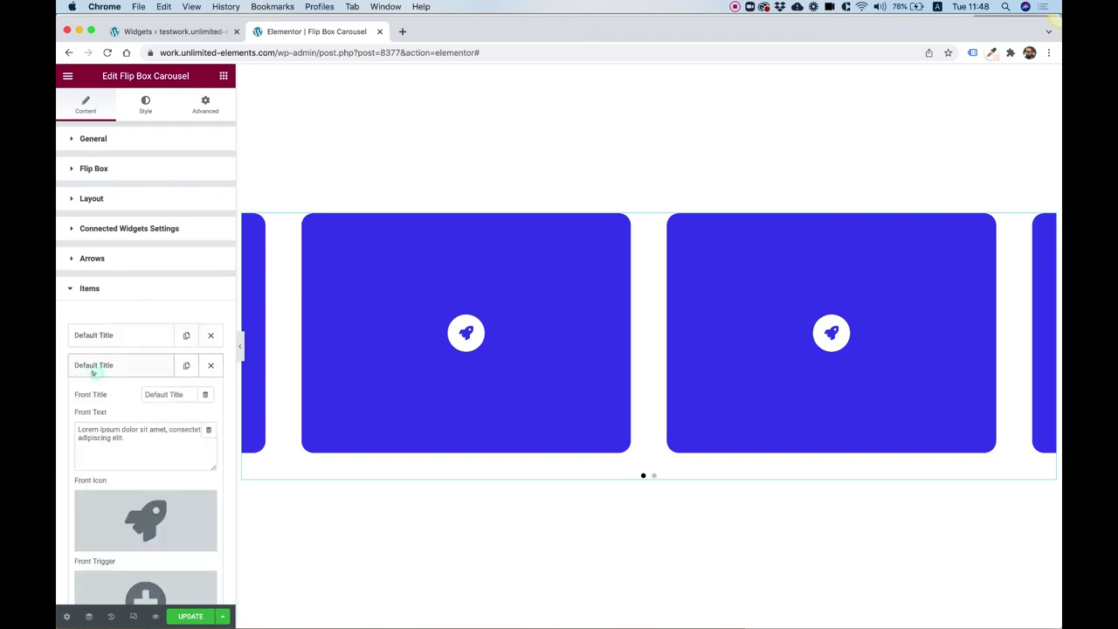
left_click(93, 367)
left_click(92, 342)
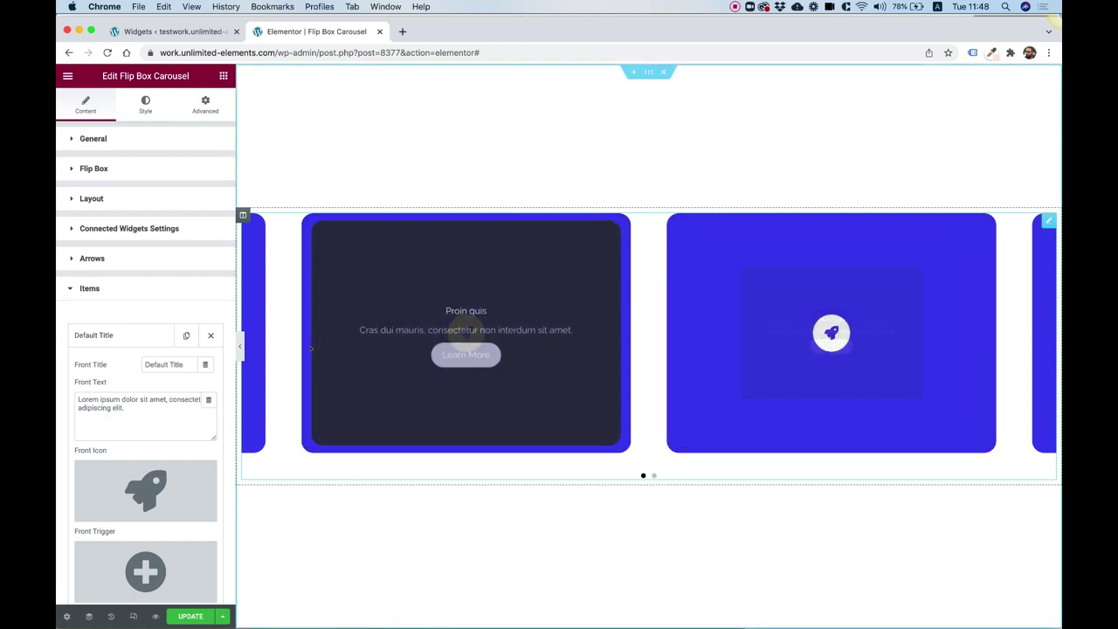
scroll(123, 439, "down", 5)
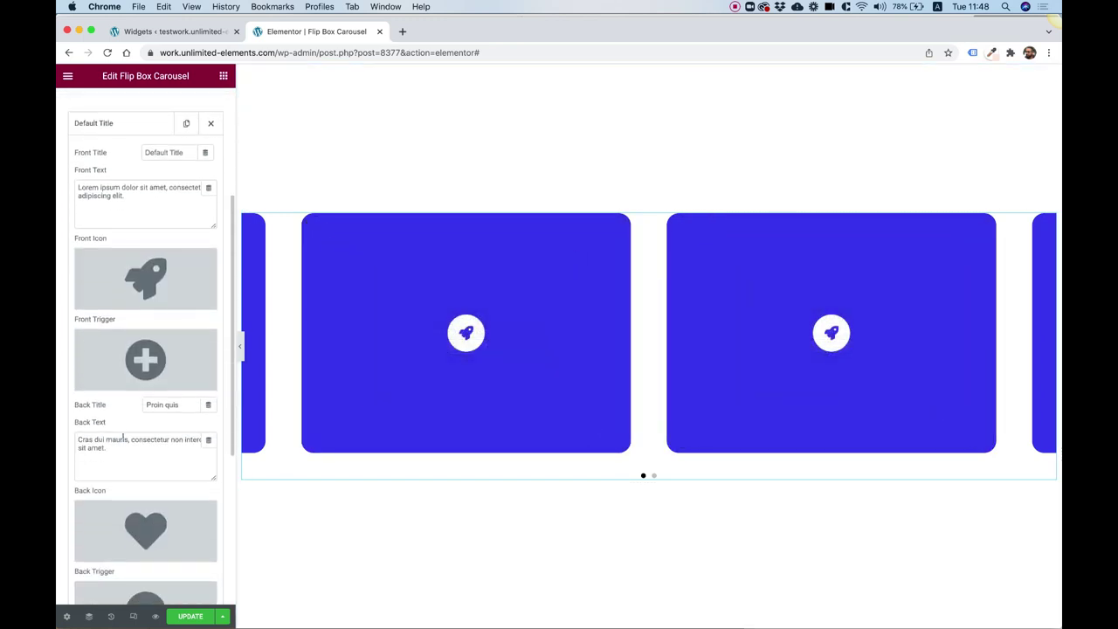
scroll(123, 440, "up", 2)
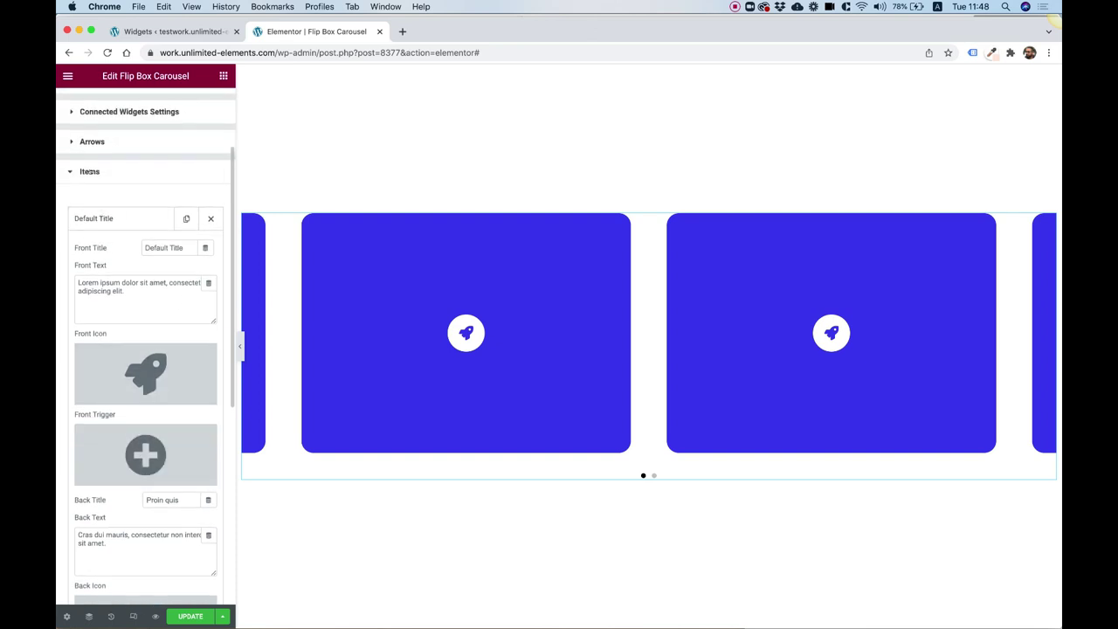
scroll(111, 191, "down", 2)
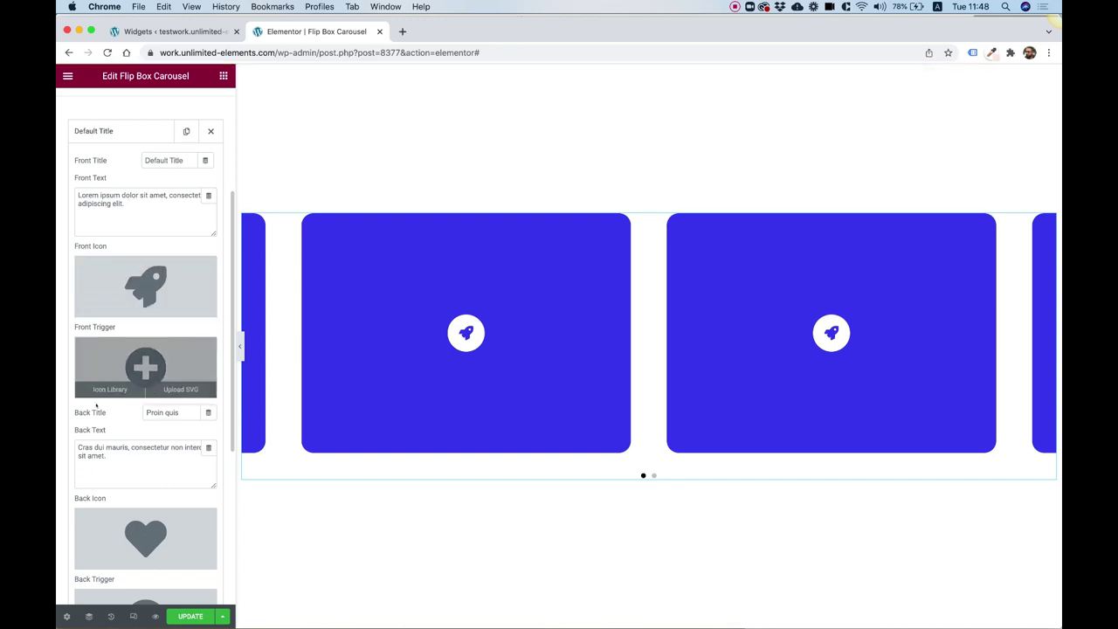
scroll(98, 402, "down", 1)
scroll(149, 445, "down", 4)
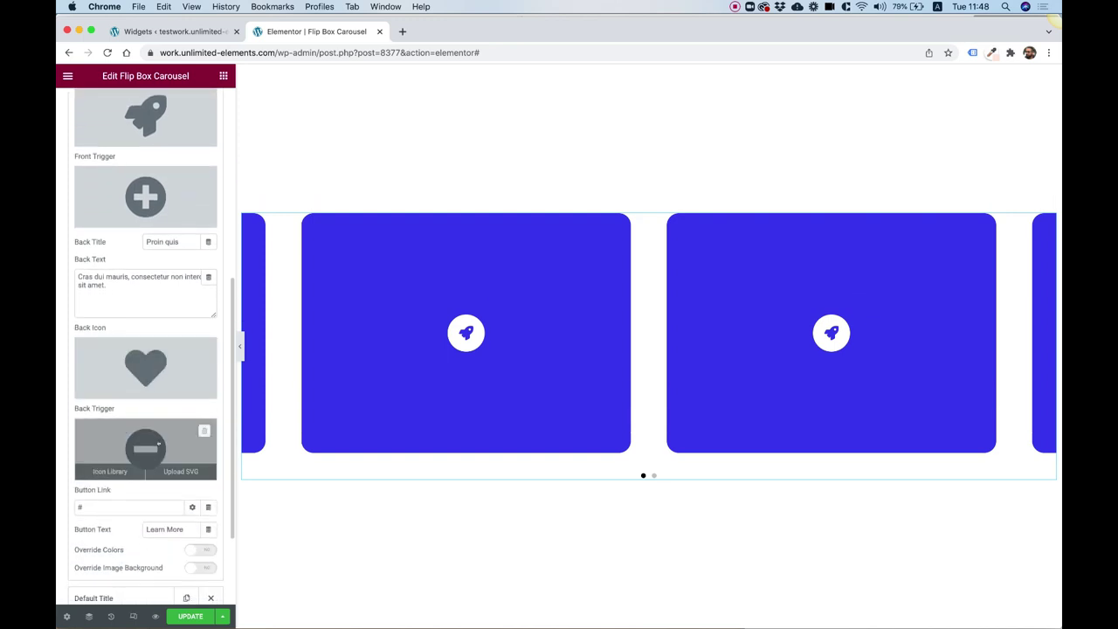
scroll(149, 437, "down", 3)
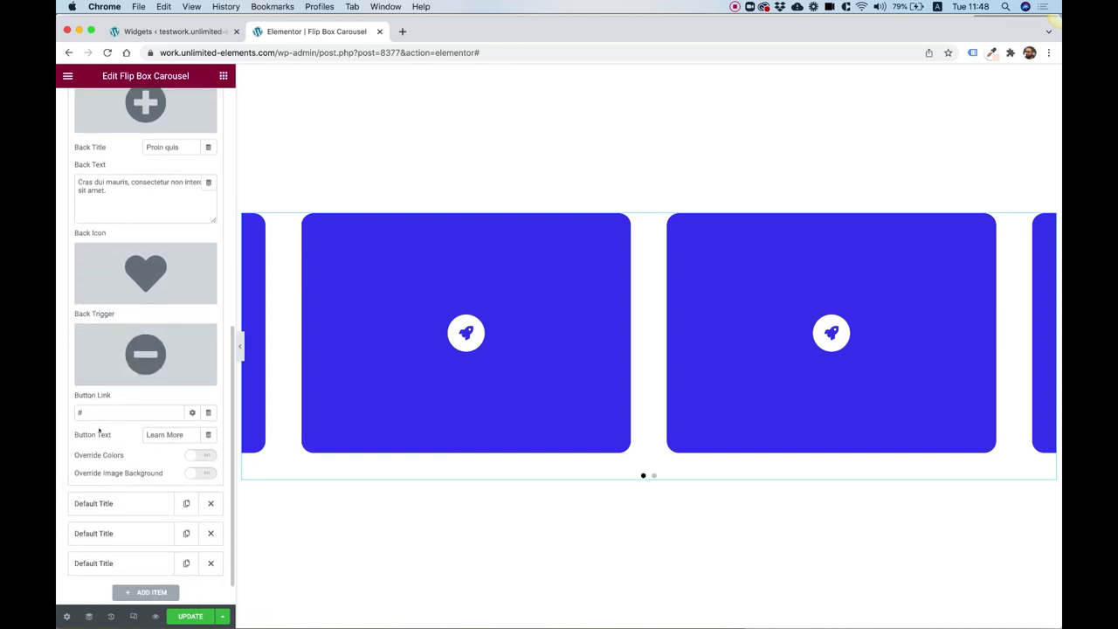
Step: Enable Override Colors for the first carousel item and set its front background color override to #F700FF
mouse_move(388, 313)
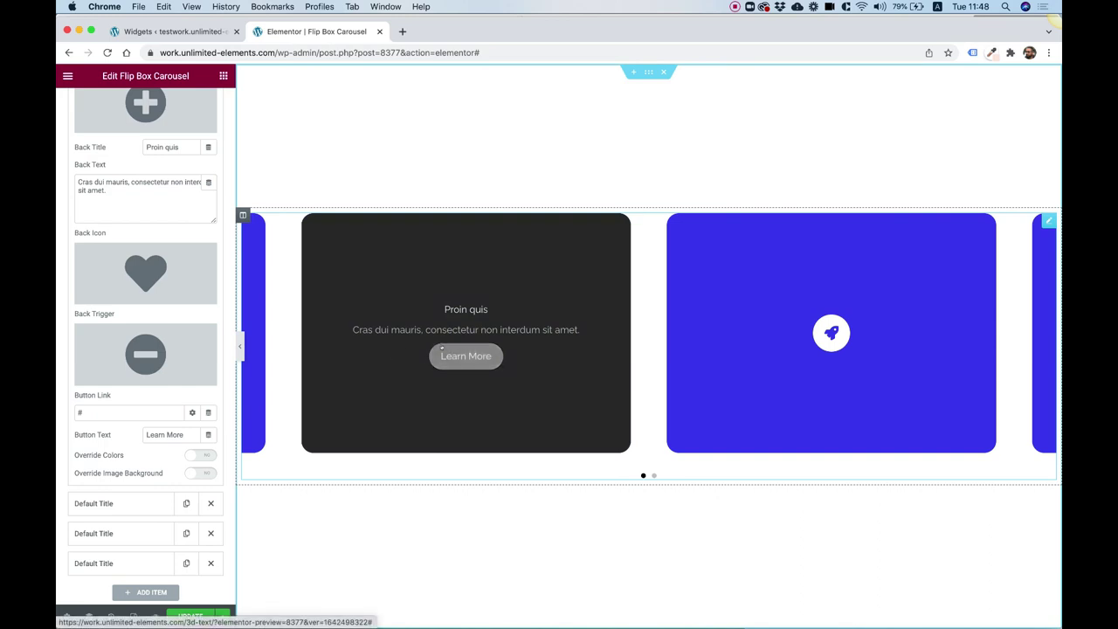
scroll(154, 426, "down", 1)
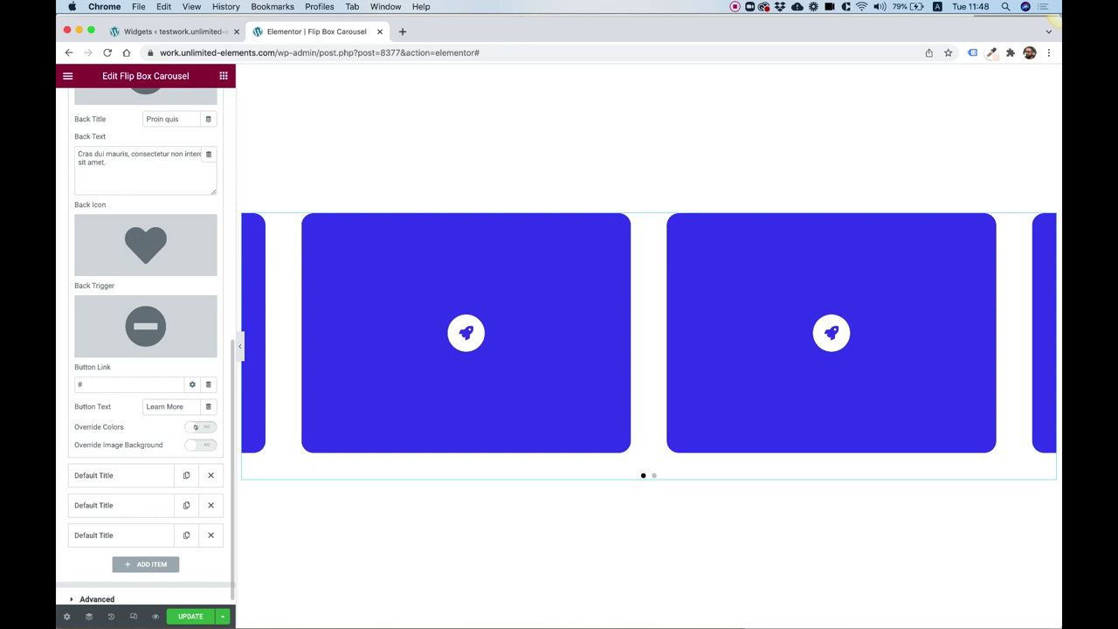
left_click(196, 426)
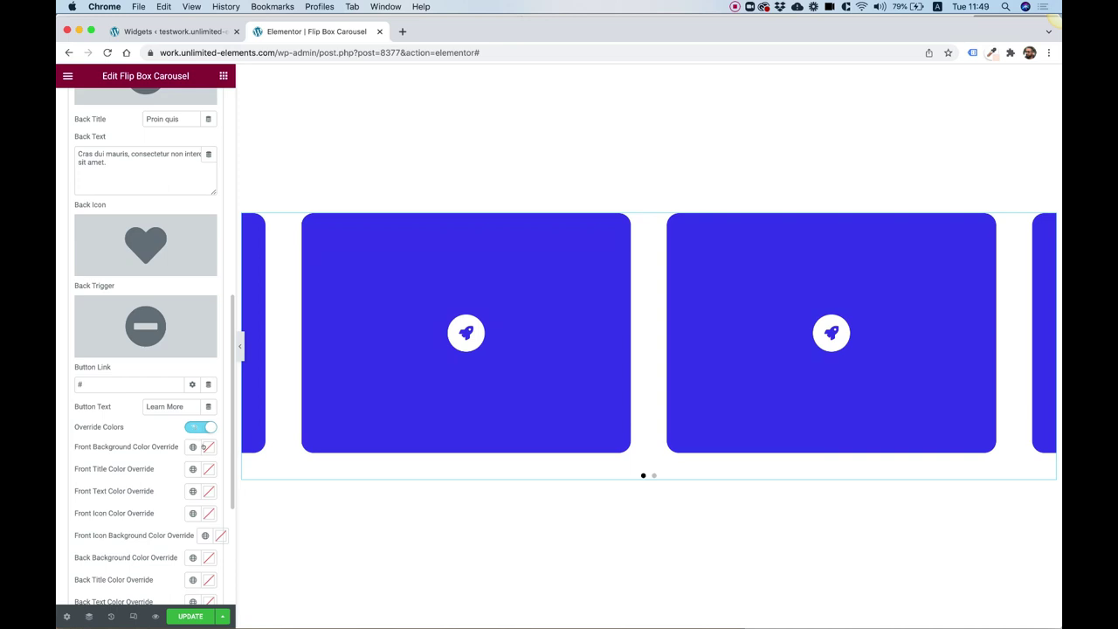
mouse_move(546, 267)
left_click(208, 446)
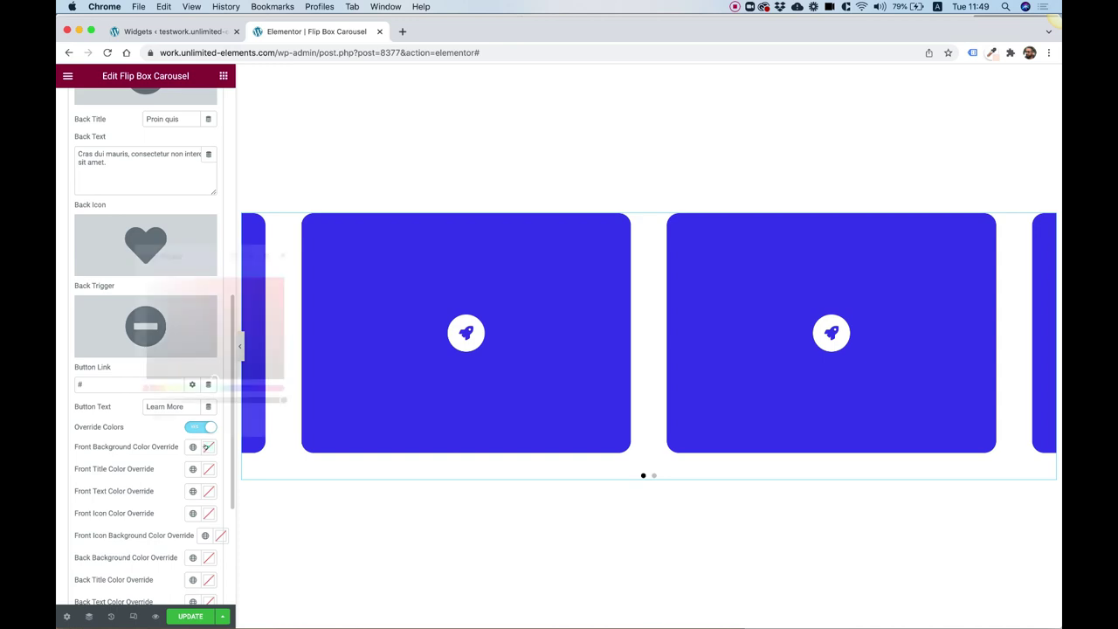
left_click(256, 387)
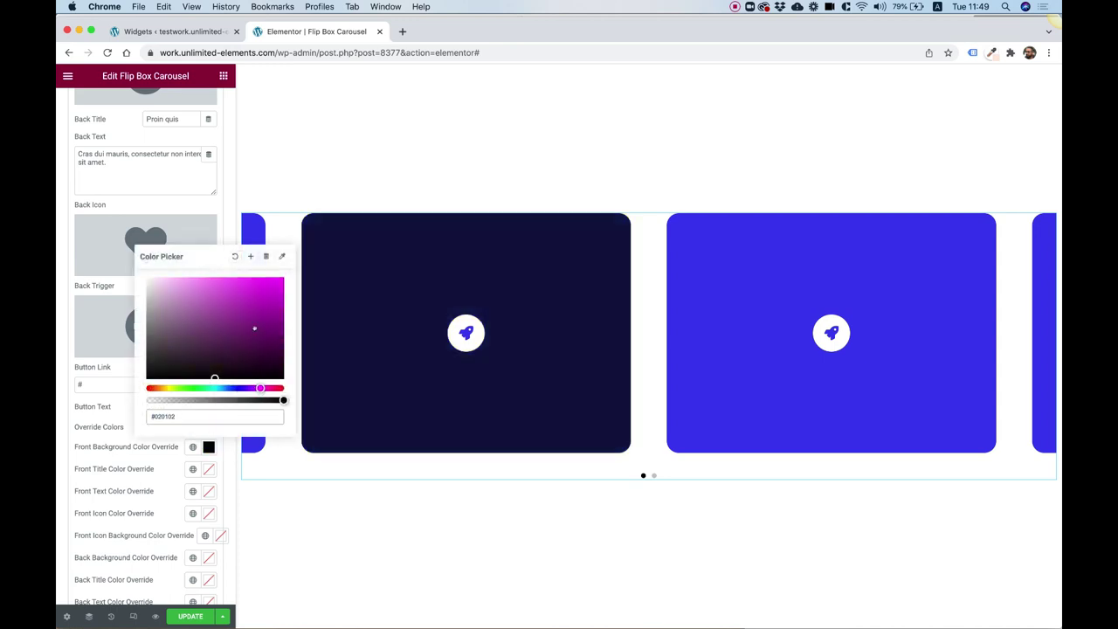
left_click_drag(265, 309, 290, 269)
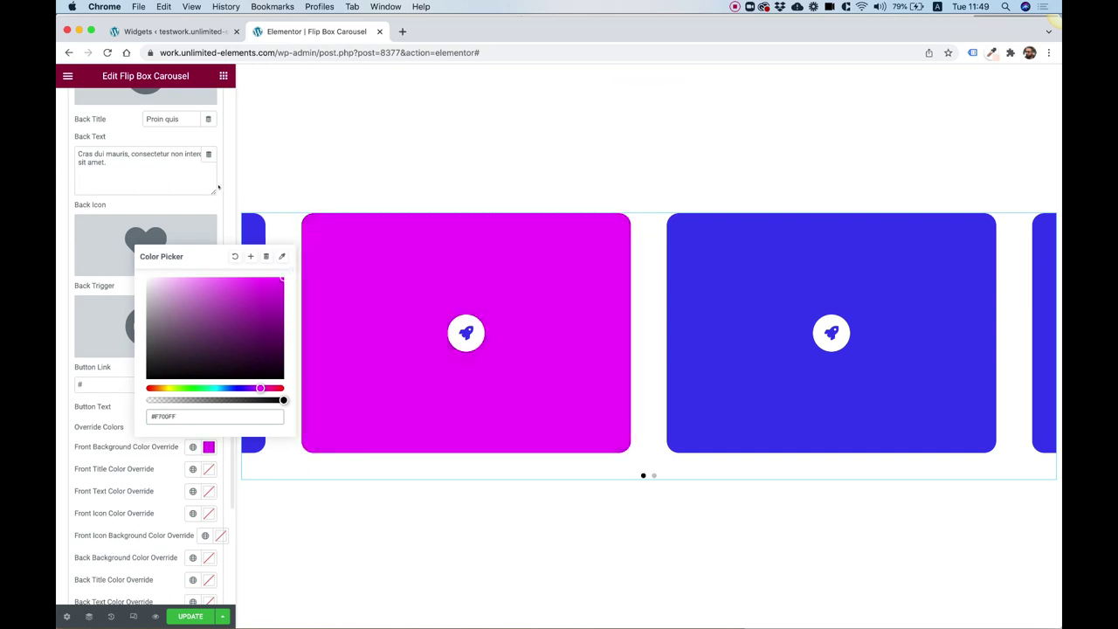
left_click(214, 198)
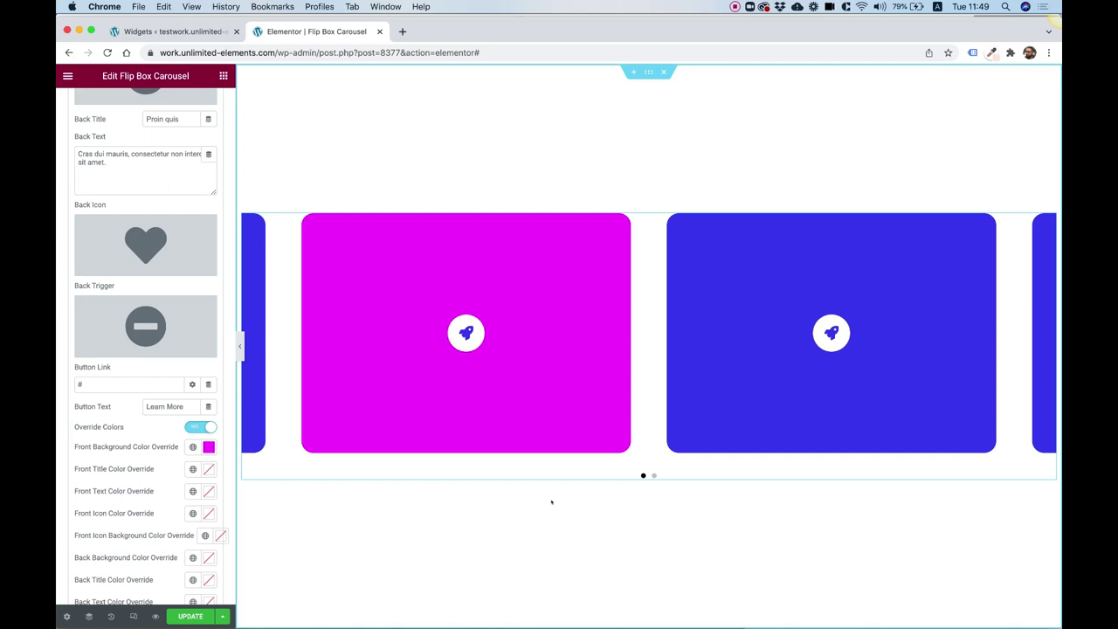
Step: Enable Override Image Background for the first item, review its front and back image options, and disable it again
scroll(94, 445, "down", 5)
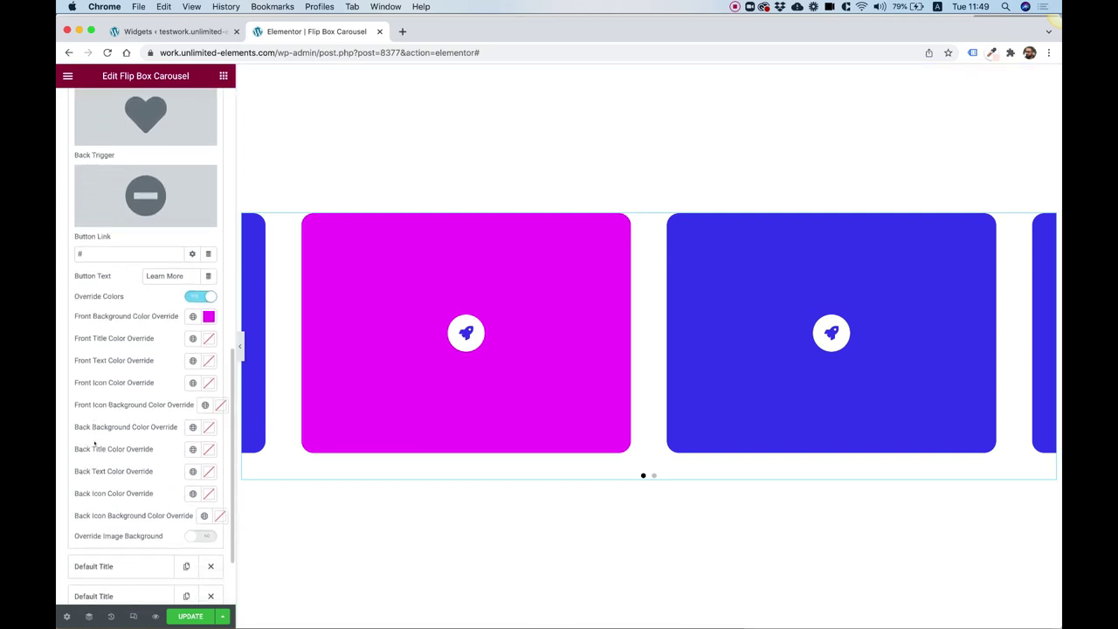
scroll(102, 436, "up", 1)
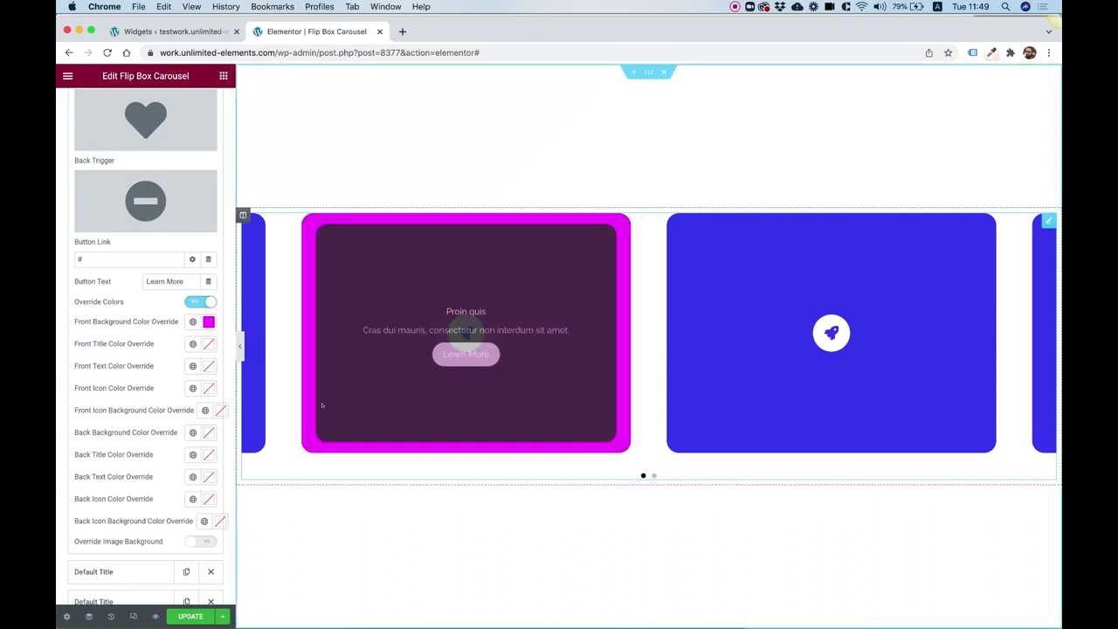
left_click(188, 541)
scroll(185, 539, "down", 5)
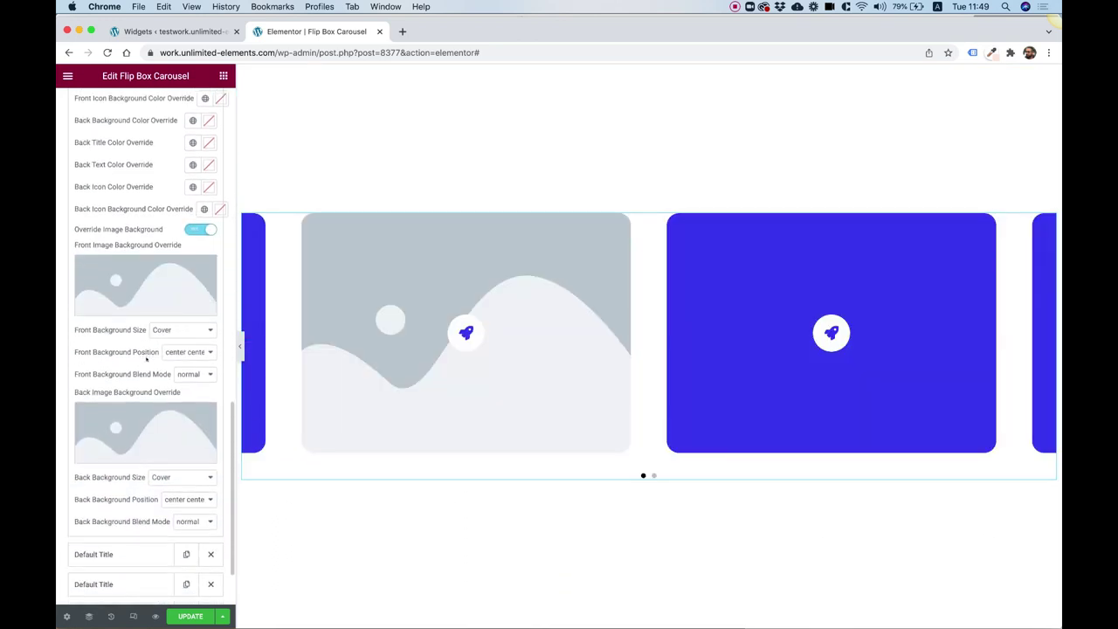
scroll(140, 332, "up", 1)
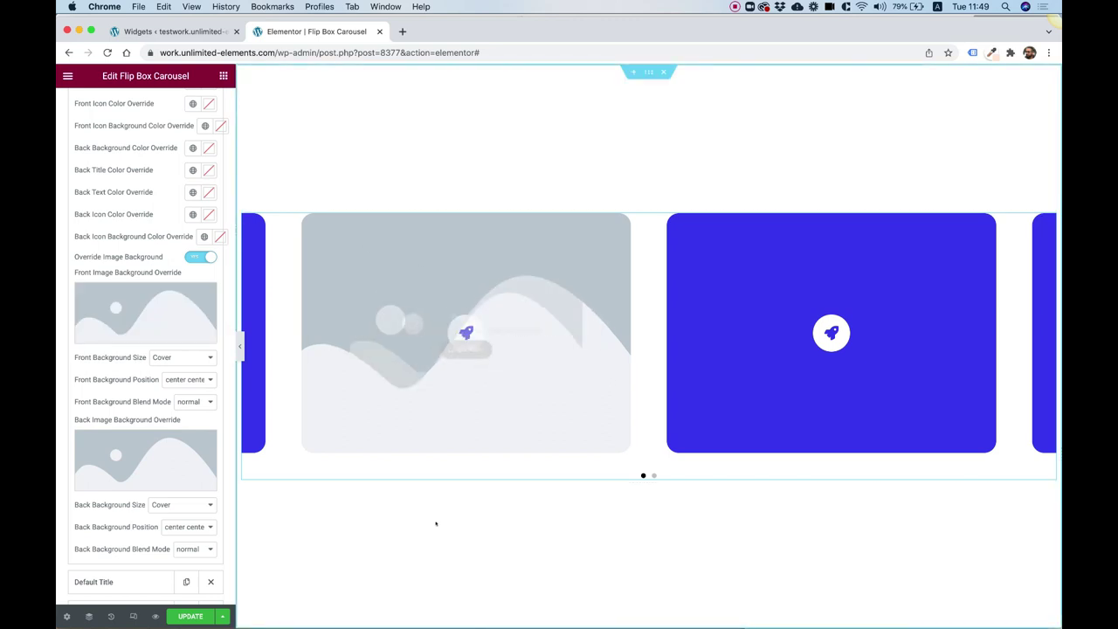
left_click(206, 256)
scroll(206, 255, "up", 5)
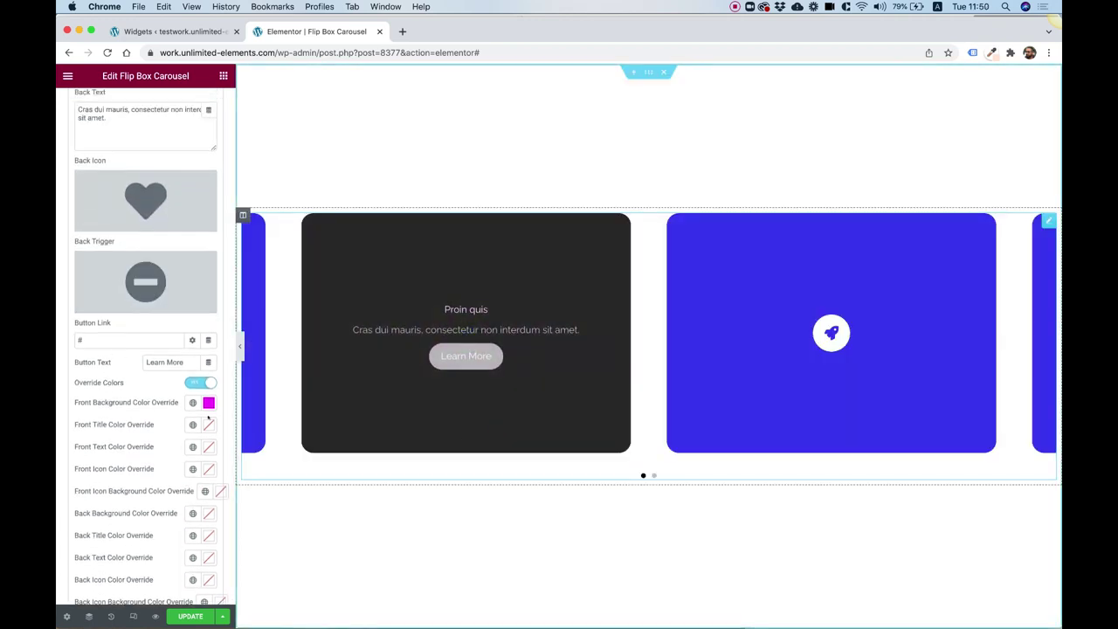
Step: Close the item settings and look through the widget's style sections, including the front panel and front overlay options
scroll(157, 419, "down", 5)
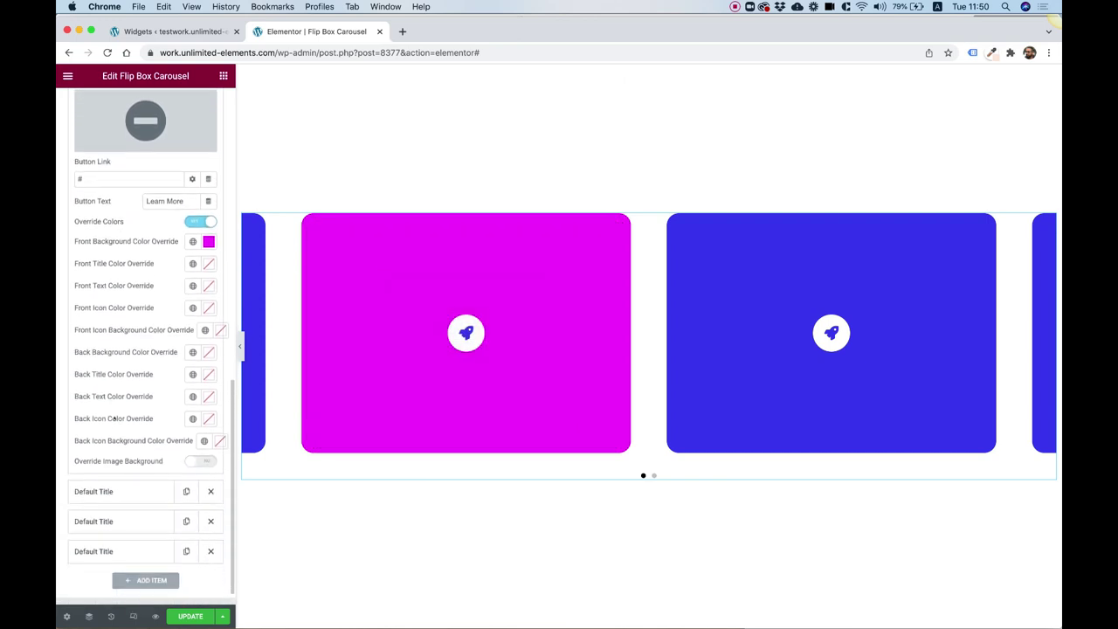
scroll(114, 418, "up", 10)
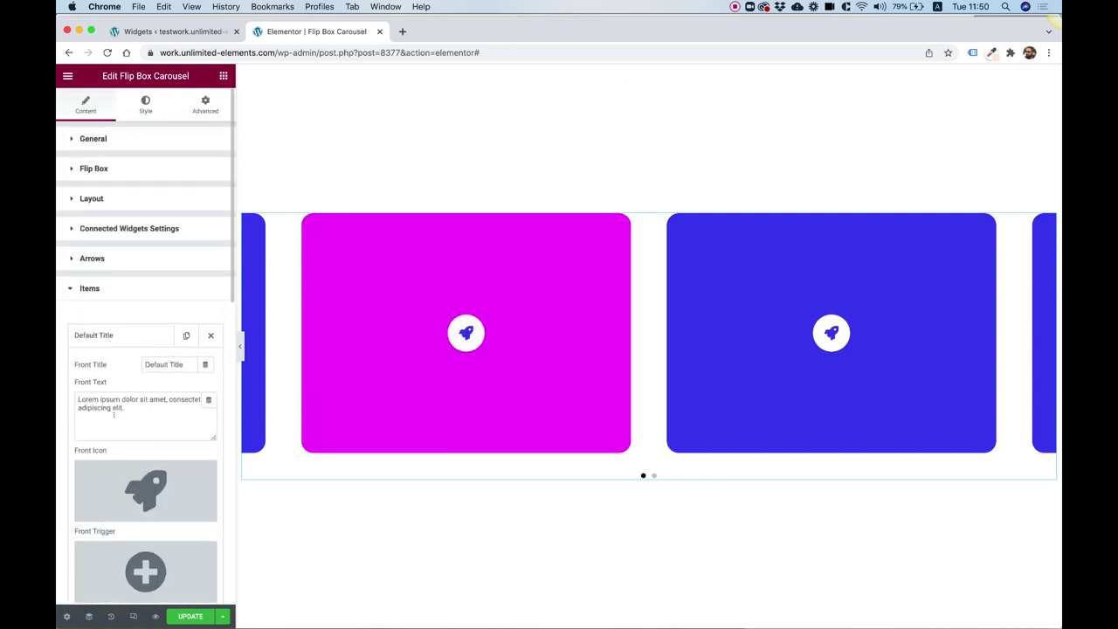
left_click(113, 287)
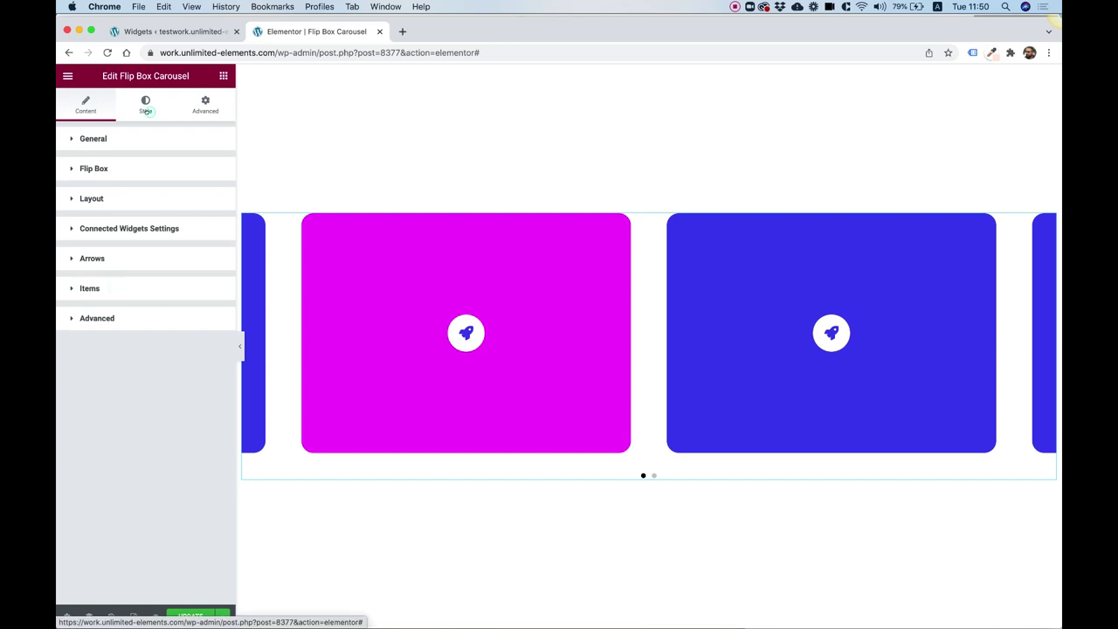
left_click(145, 107)
left_click(98, 138)
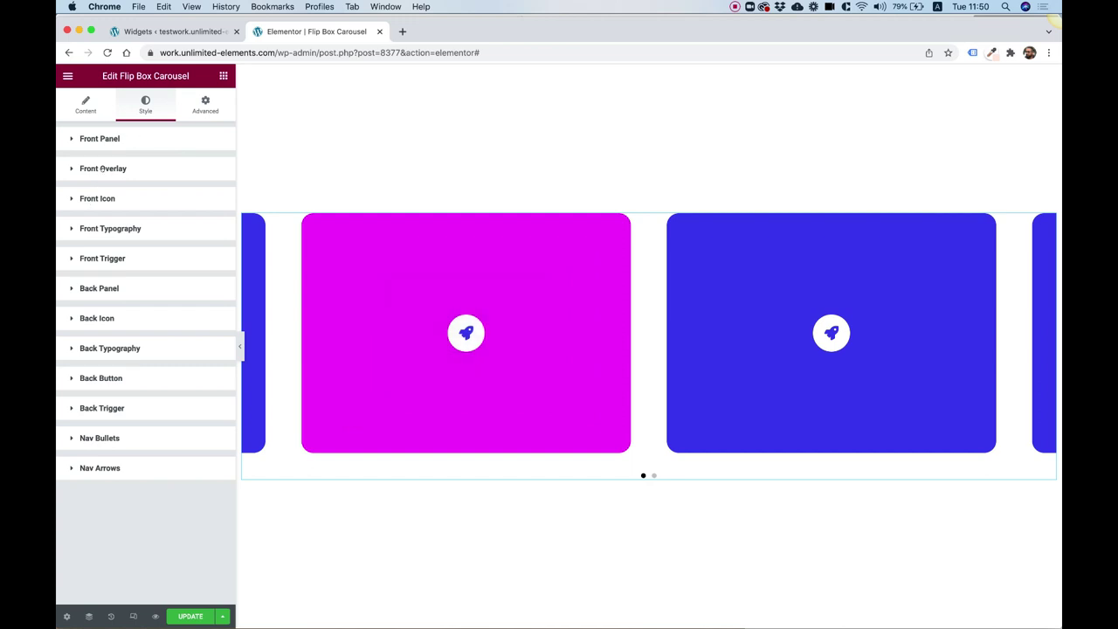
left_click(113, 168)
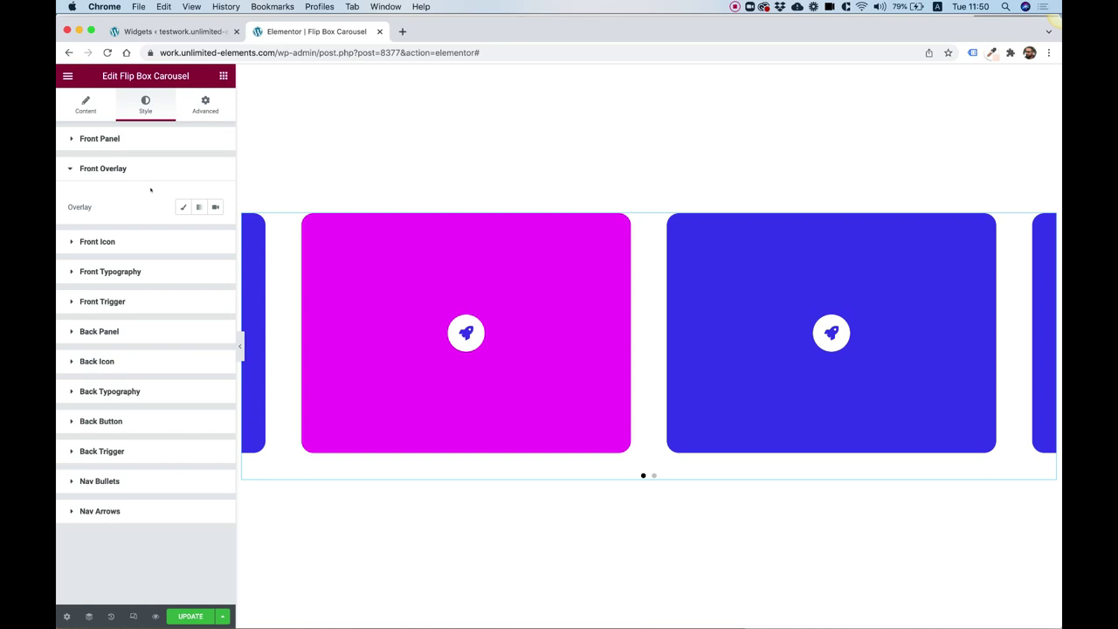
Step: Style the front icon with an icon size of 46, a wrapper size of 100 and a radius of 18
left_click(98, 241)
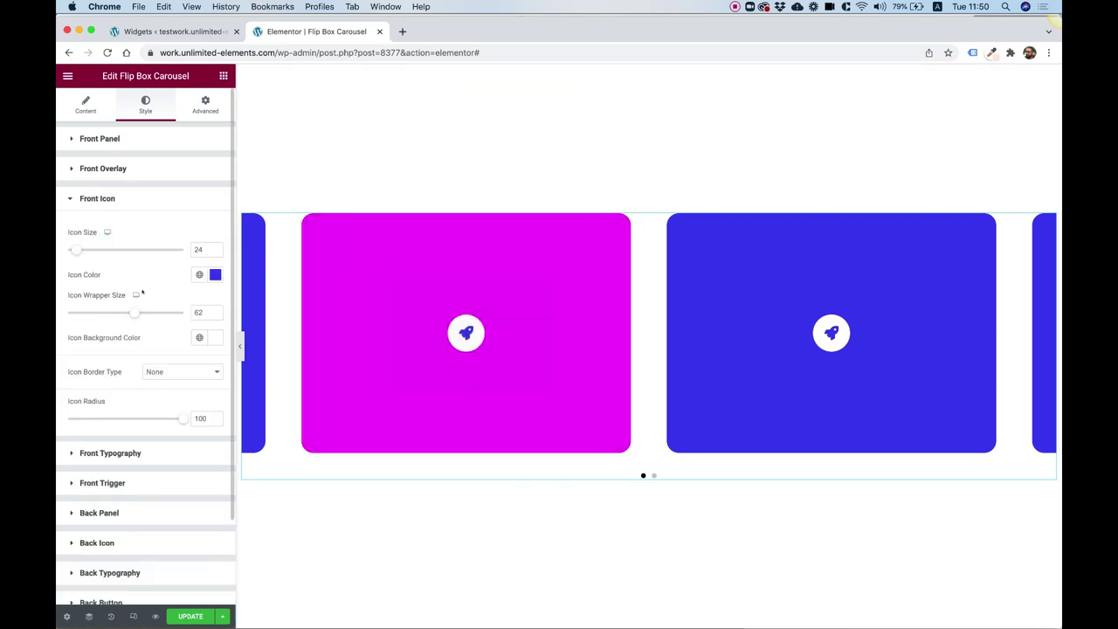
mouse_move(74, 250)
left_mouse_down()
mouse_move(92, 250)
mouse_move(83, 251)
left_mouse_up()
left_click_drag(133, 313, 201, 312)
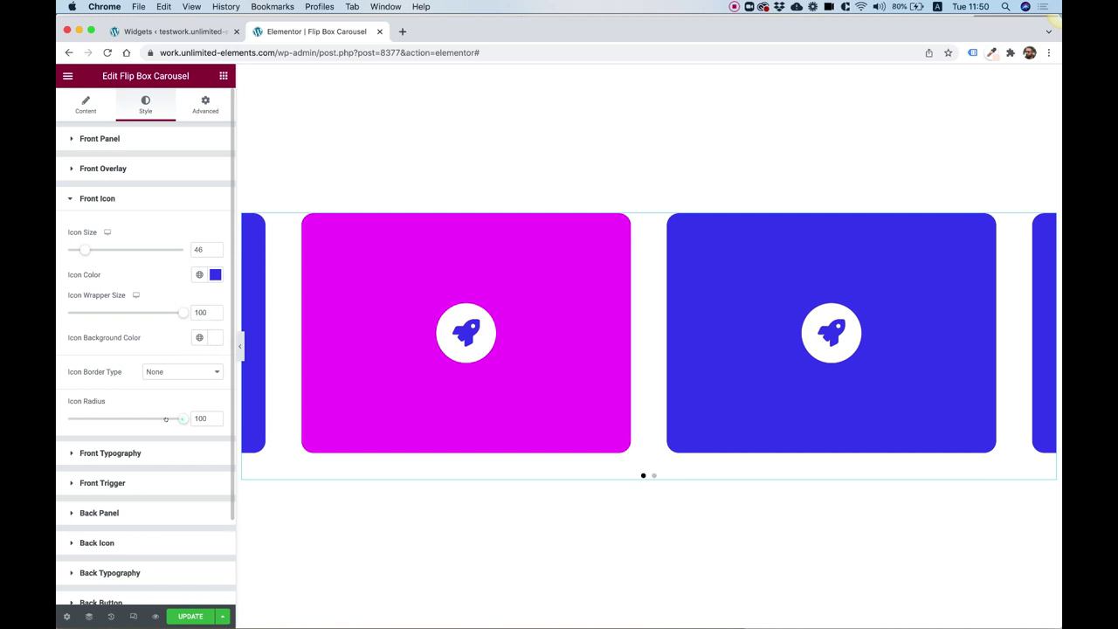
left_click_drag(180, 420, 87, 419)
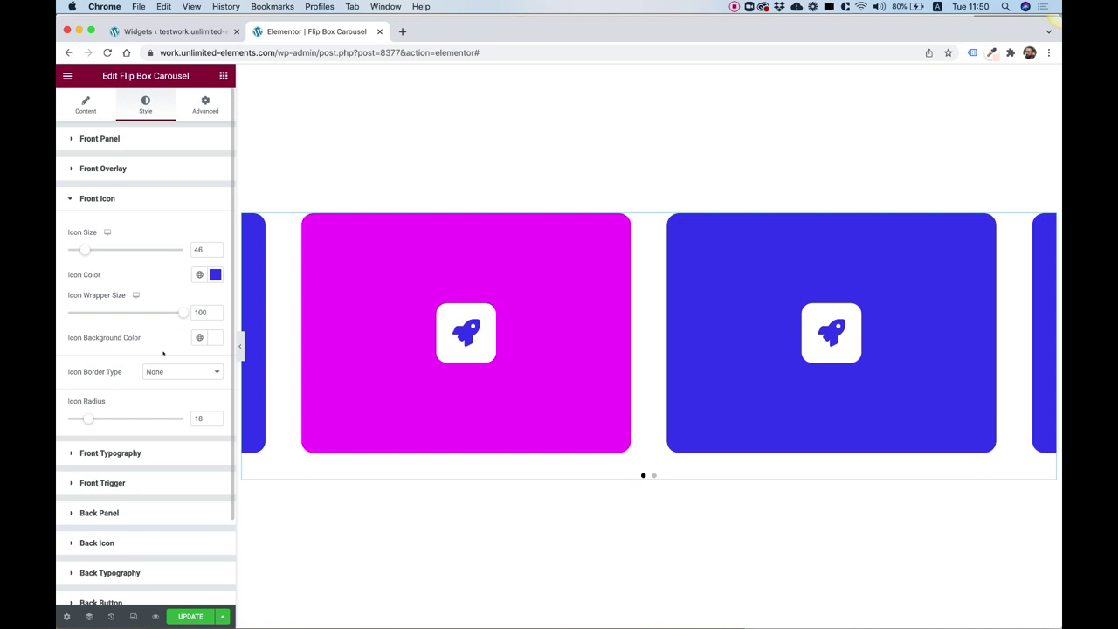
left_click(107, 199)
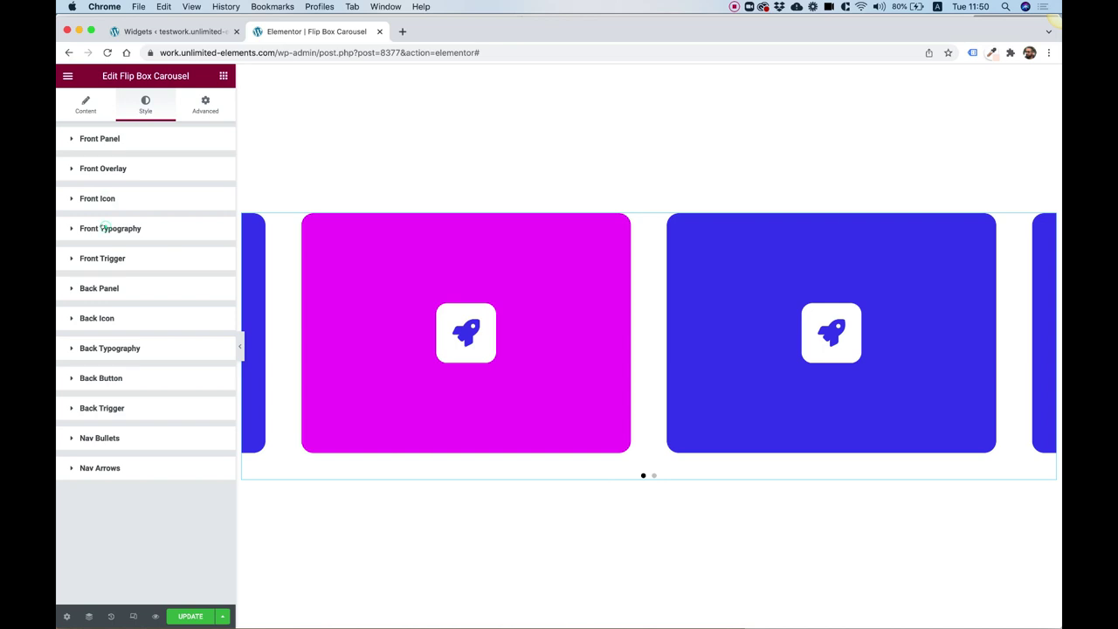
Step: Set the back title typography to the Ranchers font at 32 px and preview it on the first box's back side
left_click(102, 227)
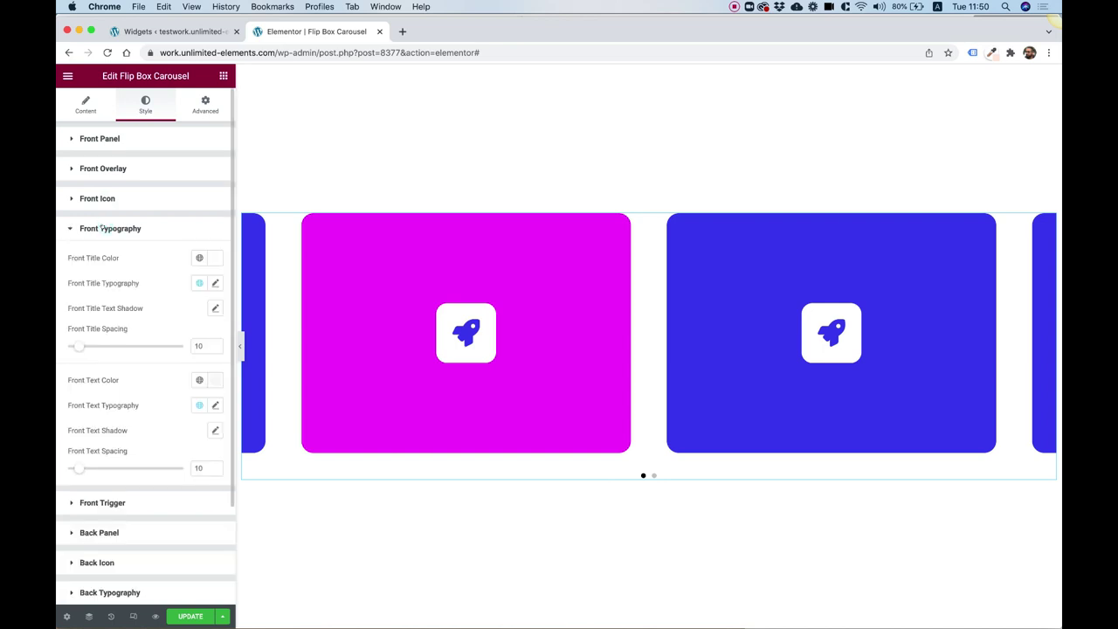
left_click(102, 228)
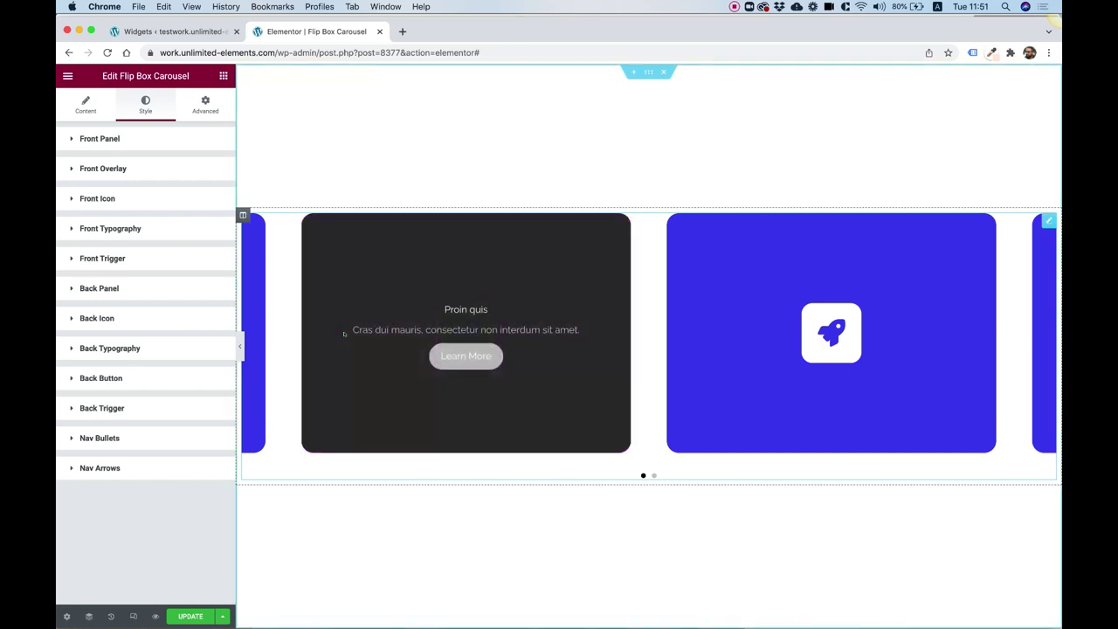
left_click(90, 345)
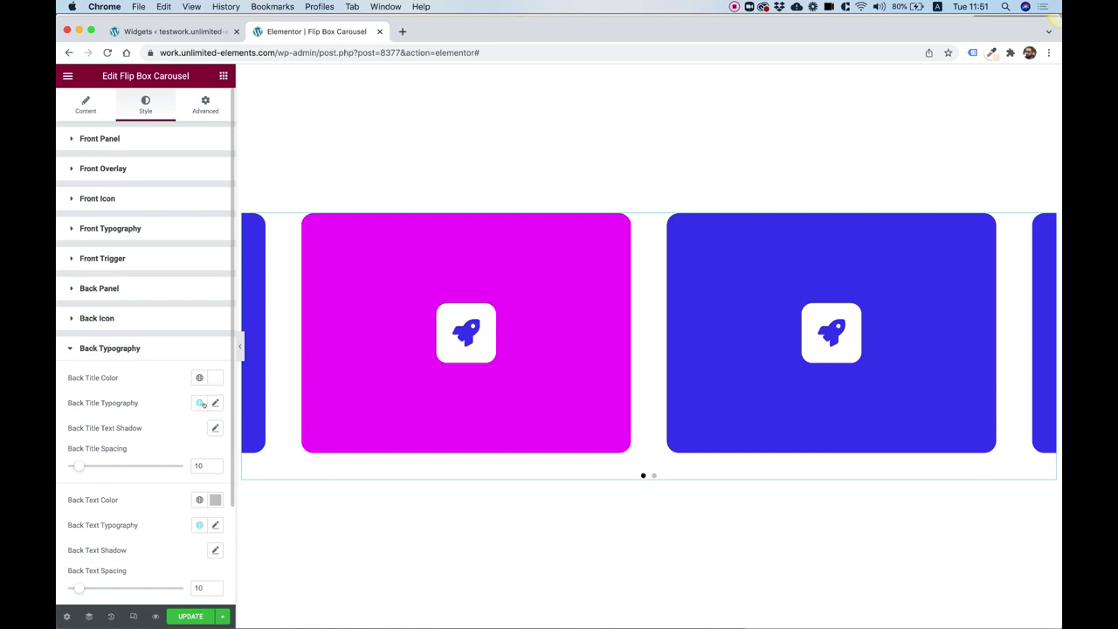
left_click(213, 403)
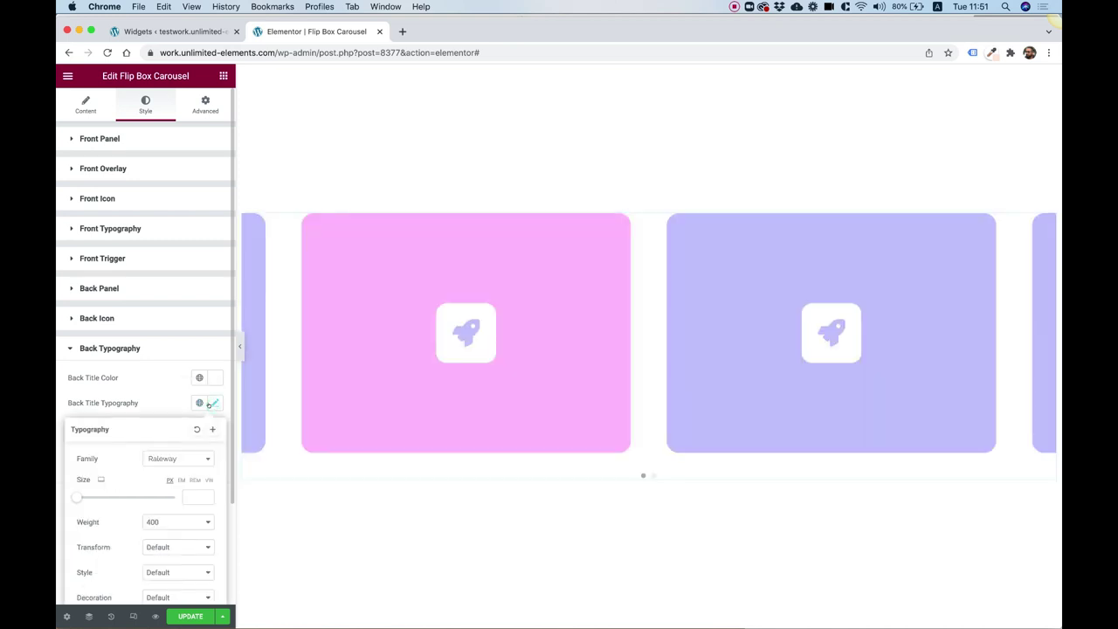
left_click(192, 497)
type("132")
left_click(163, 459)
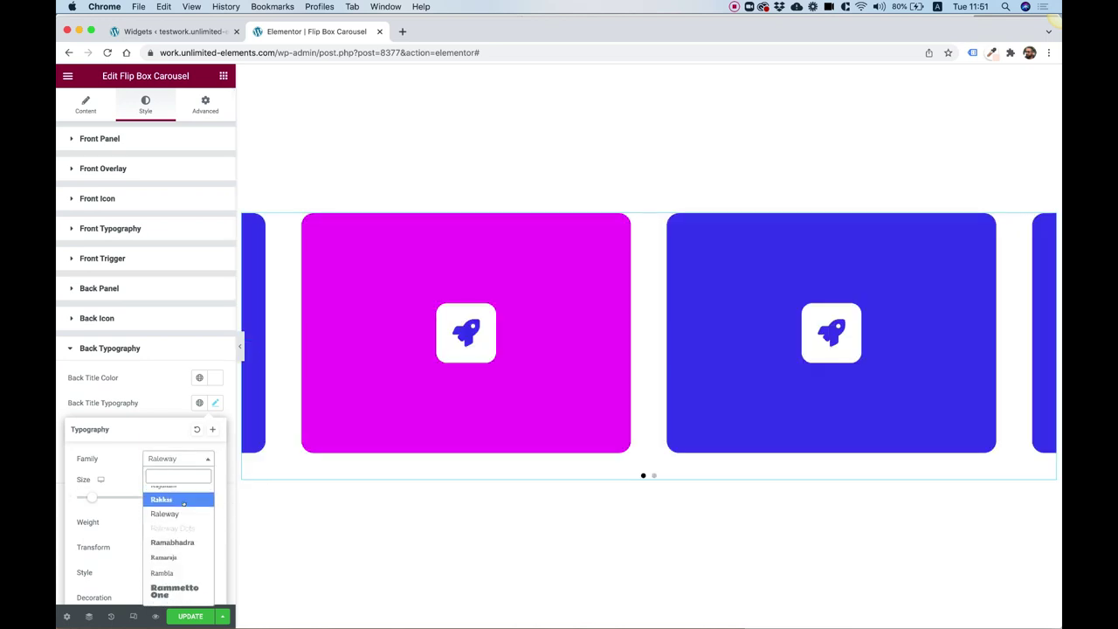
scroll(179, 524, "down", 2)
left_click(172, 522)
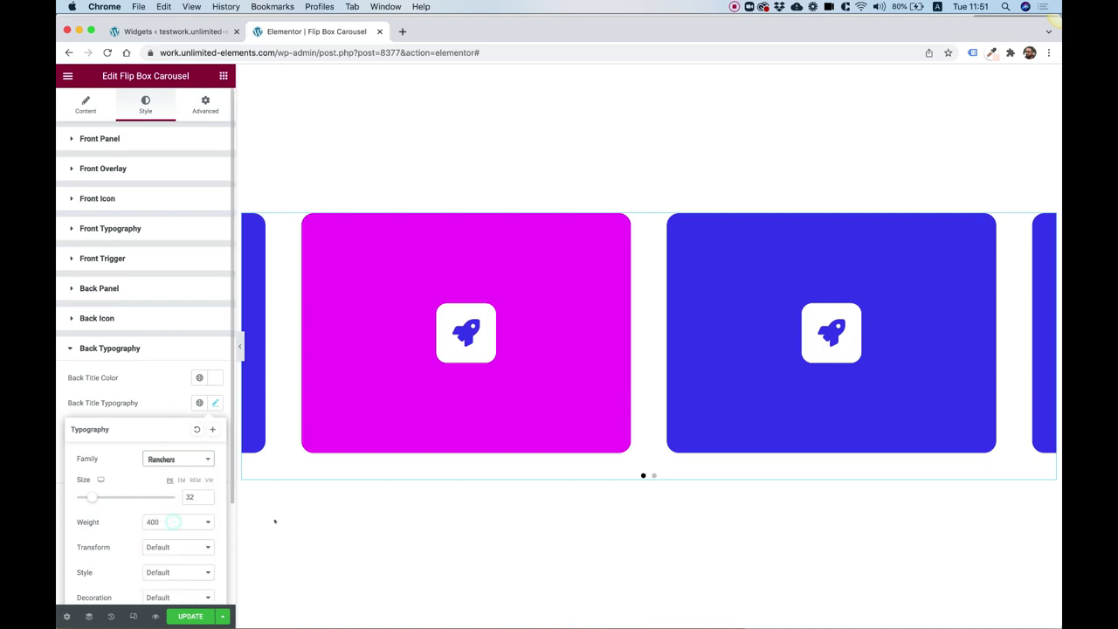
mouse_move(443, 415)
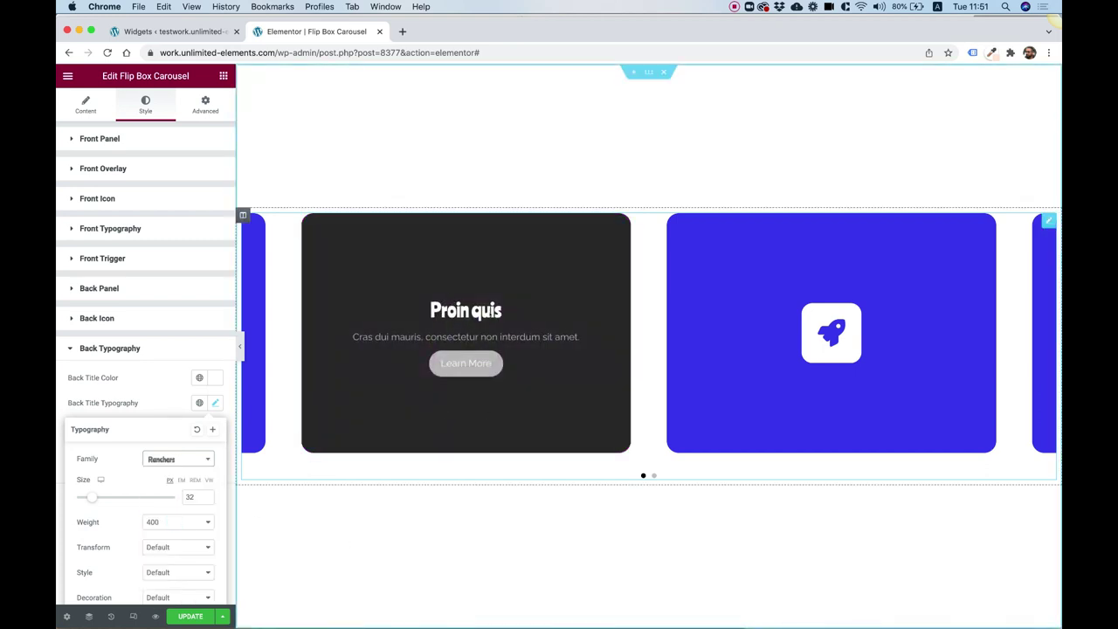
left_click(94, 347)
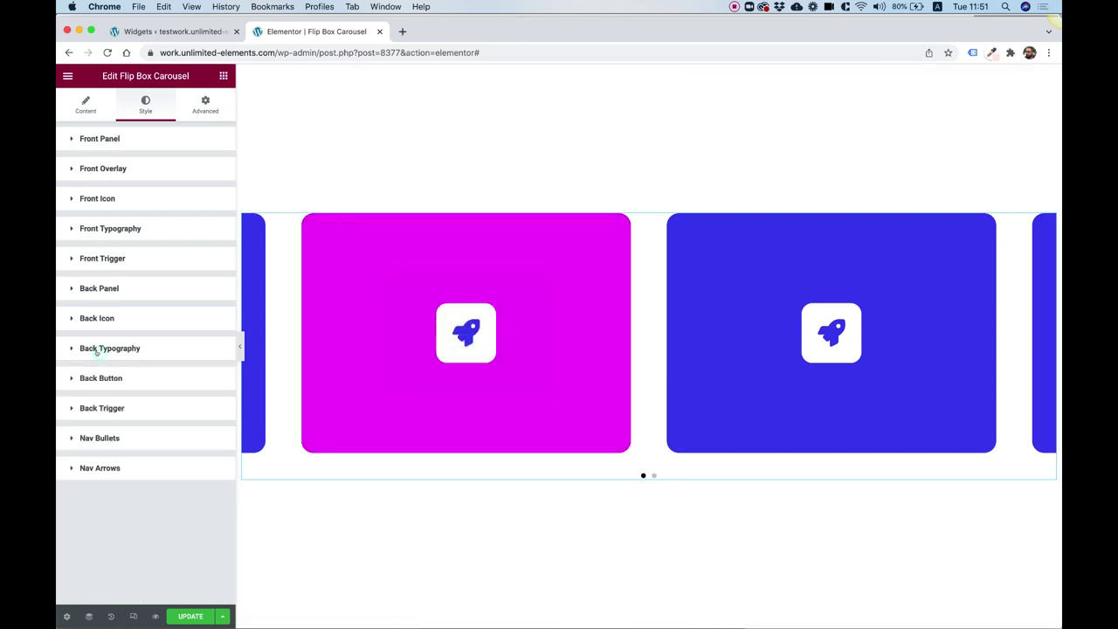
Step: Set the back button's background color to cyan #00F3F9 and preview it on the first box's back side
left_click(101, 380)
mouse_move(411, 370)
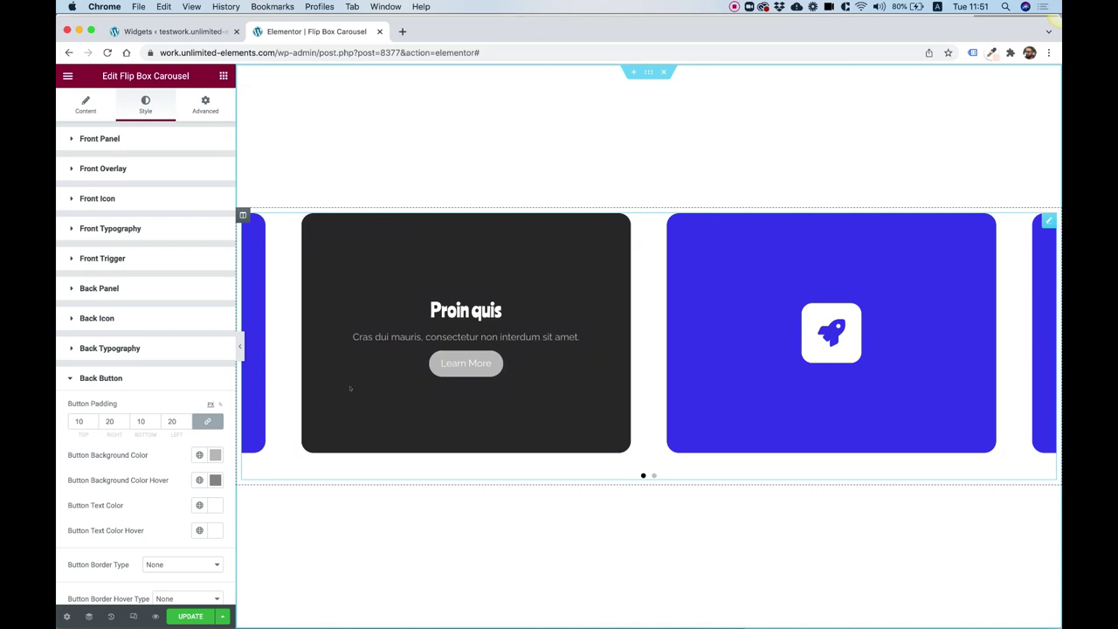
scroll(140, 435, "down", 5)
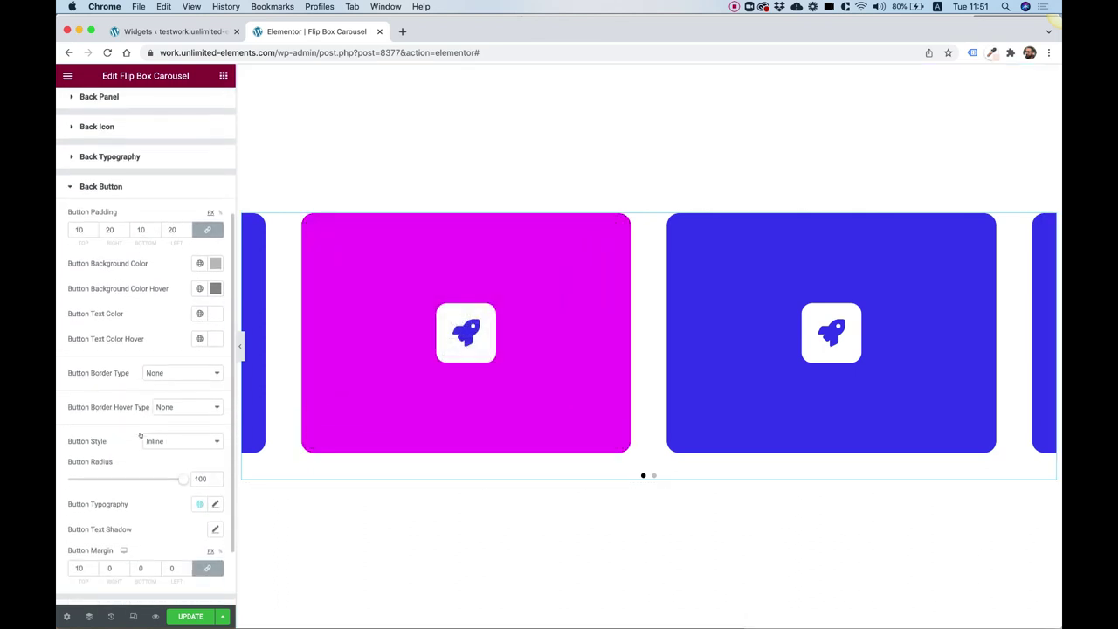
scroll(131, 402, "up", 2)
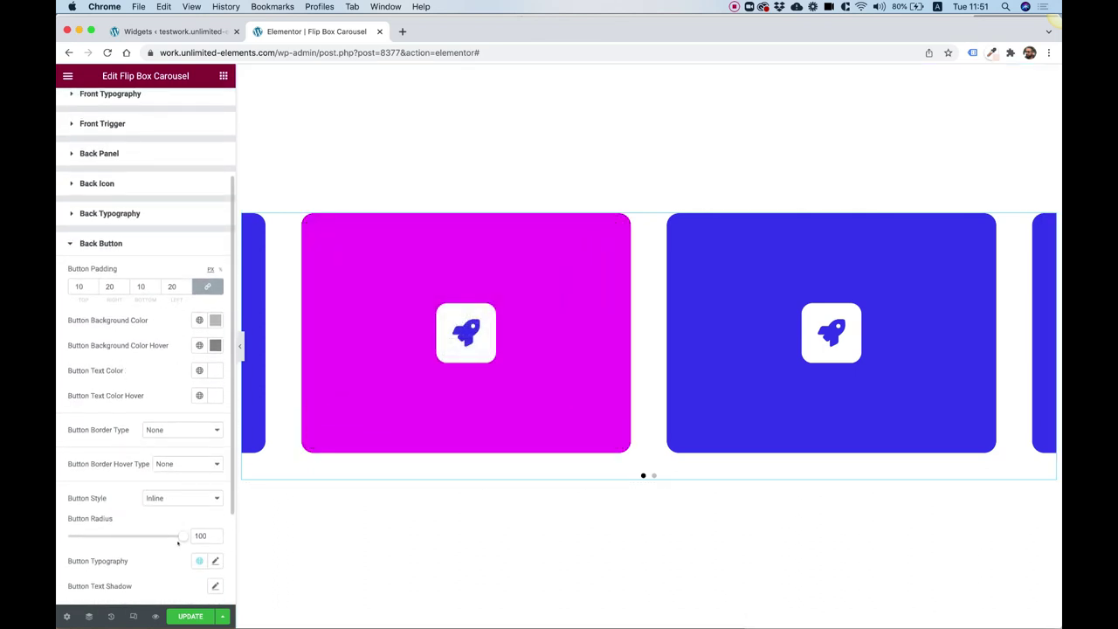
mouse_move(456, 336)
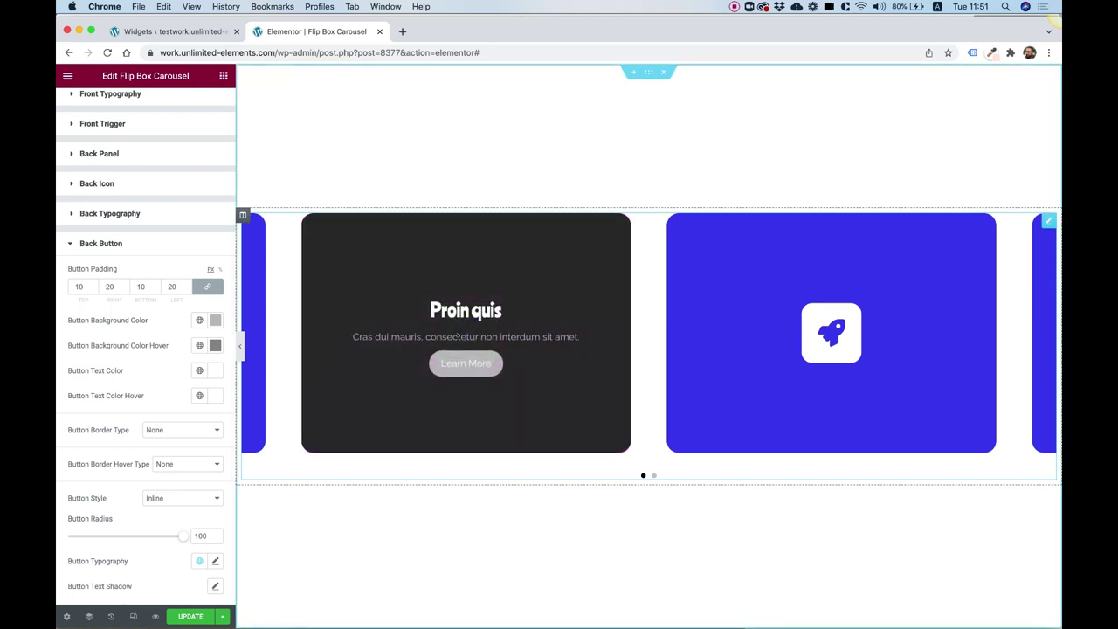
left_click(215, 320)
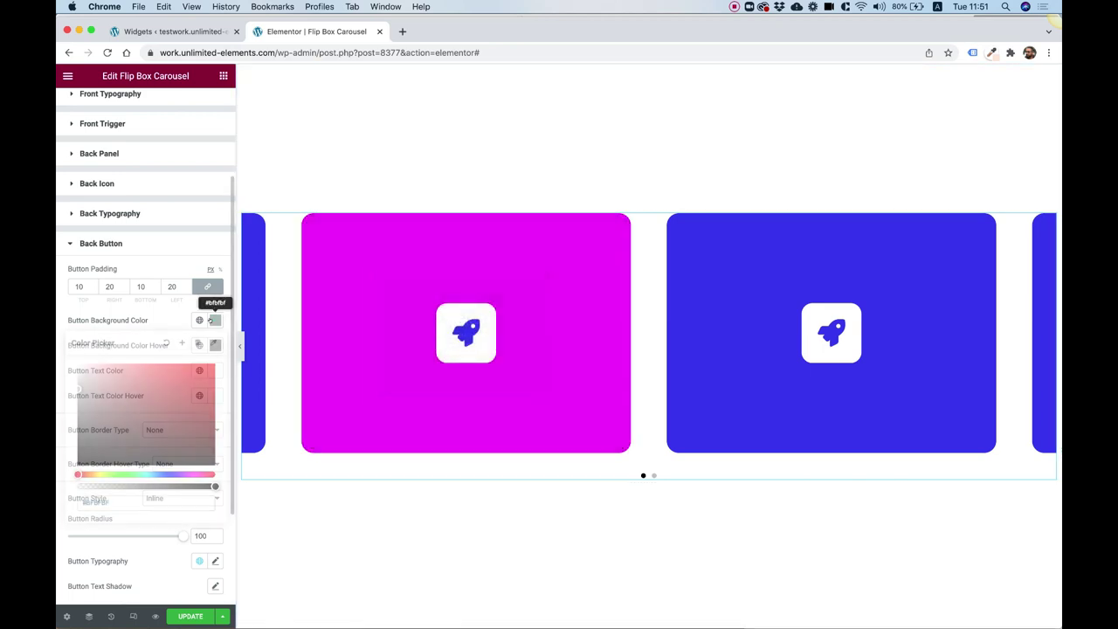
left_click(194, 386)
left_click_drag(194, 387, 214, 364)
left_click_drag(164, 472, 146, 474)
left_click(187, 402)
left_click_drag(187, 402, 220, 367)
mouse_move(565, 426)
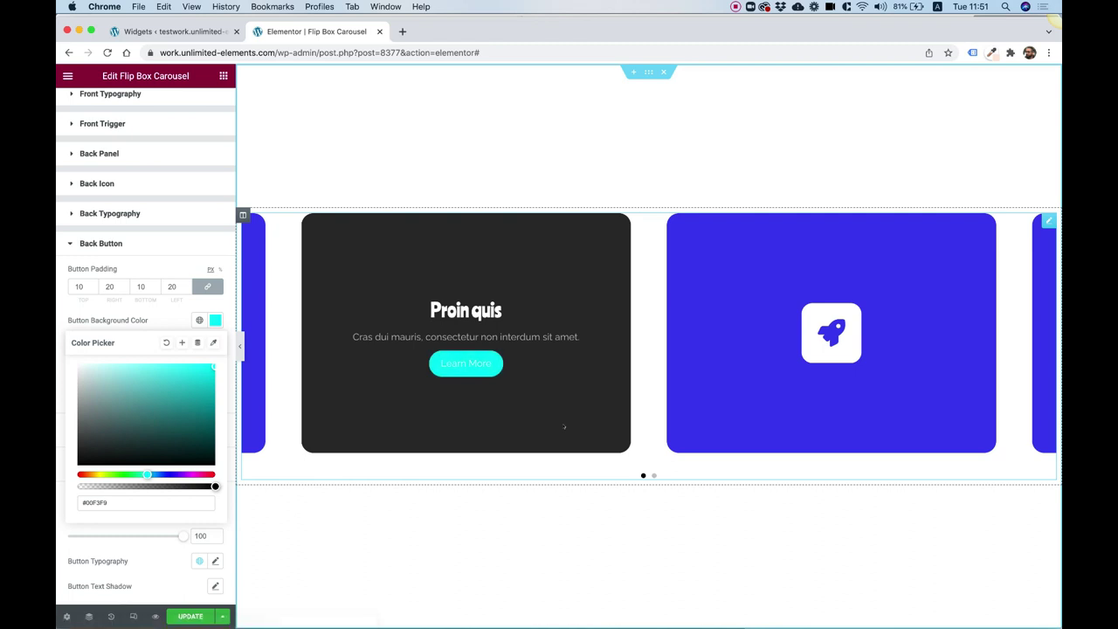
Step: Set the back button's text color to black #000000 and preview it on the first box's back side
left_click(260, 352)
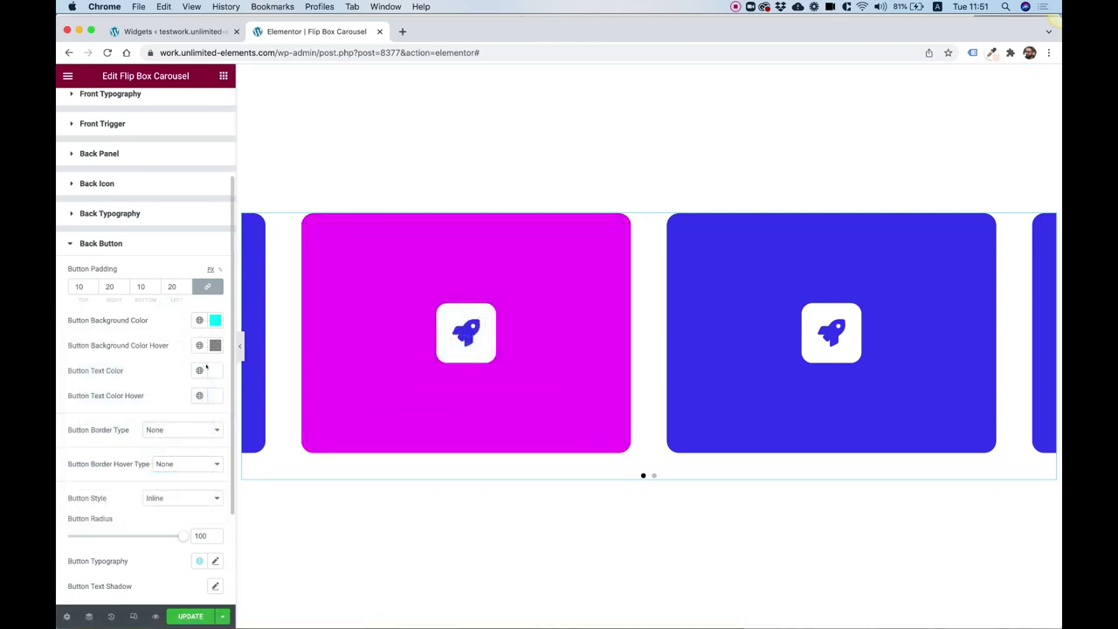
left_click(215, 371)
left_click_drag(160, 444, 54, 537)
mouse_move(540, 418)
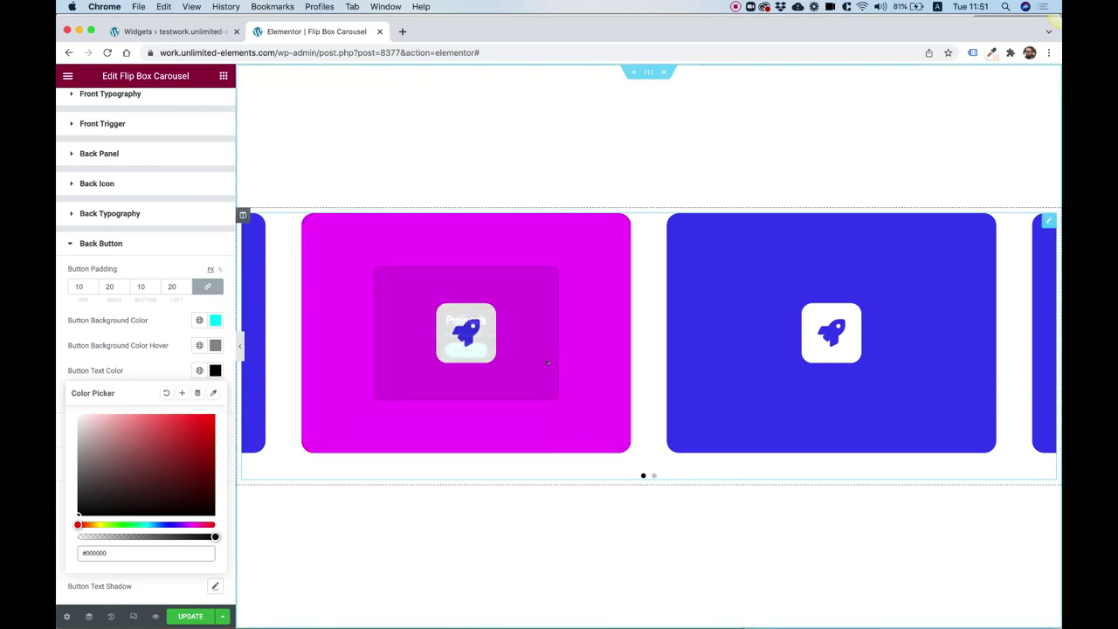
left_click(182, 244)
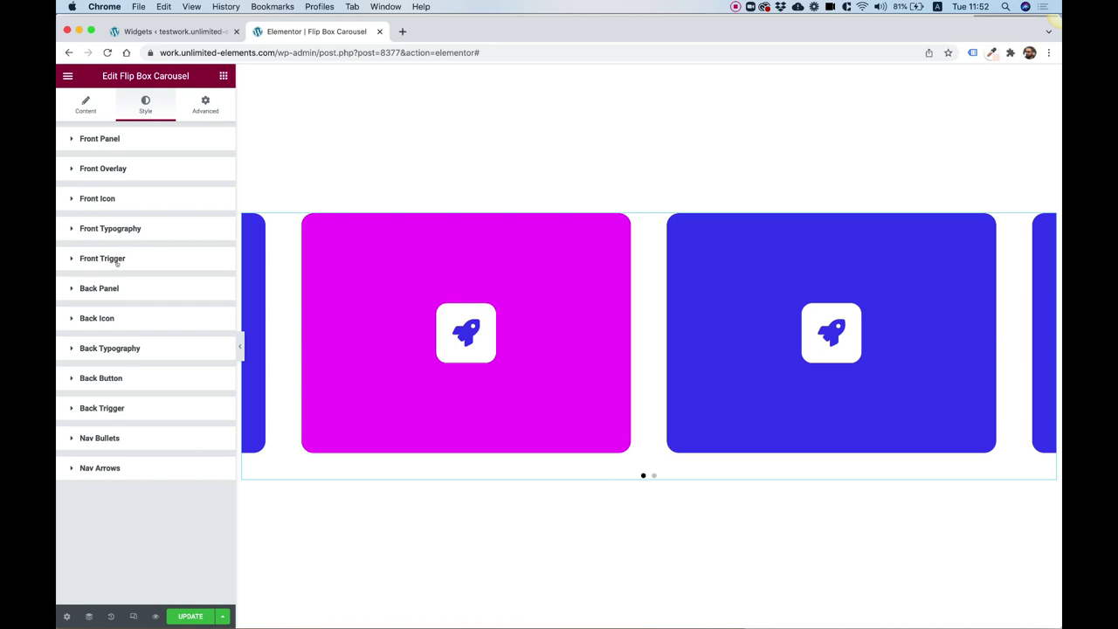
Step: Look through the Front Trigger style options, including the horizontal position choices, and collapse the section
left_click(117, 262)
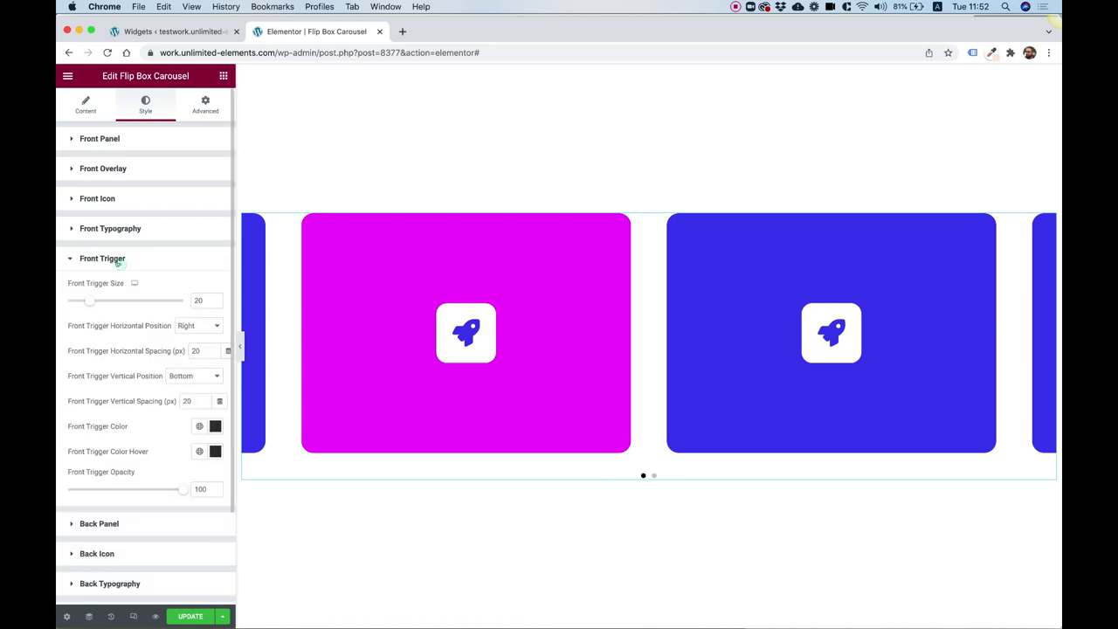
left_click(189, 326)
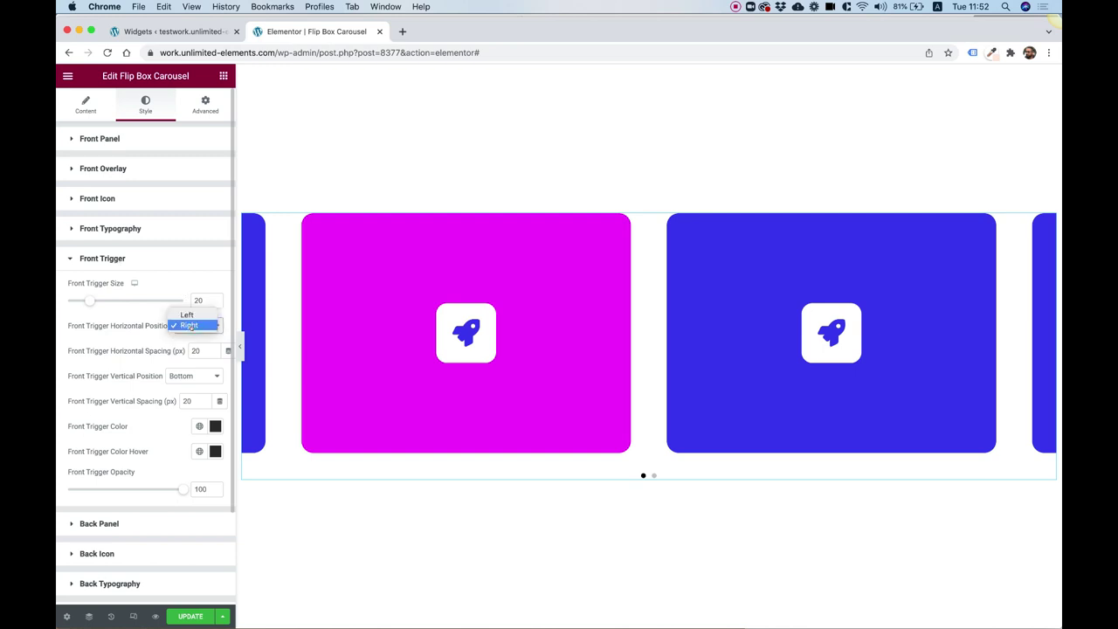
left_click(190, 326)
left_click(205, 323)
left_click(119, 334)
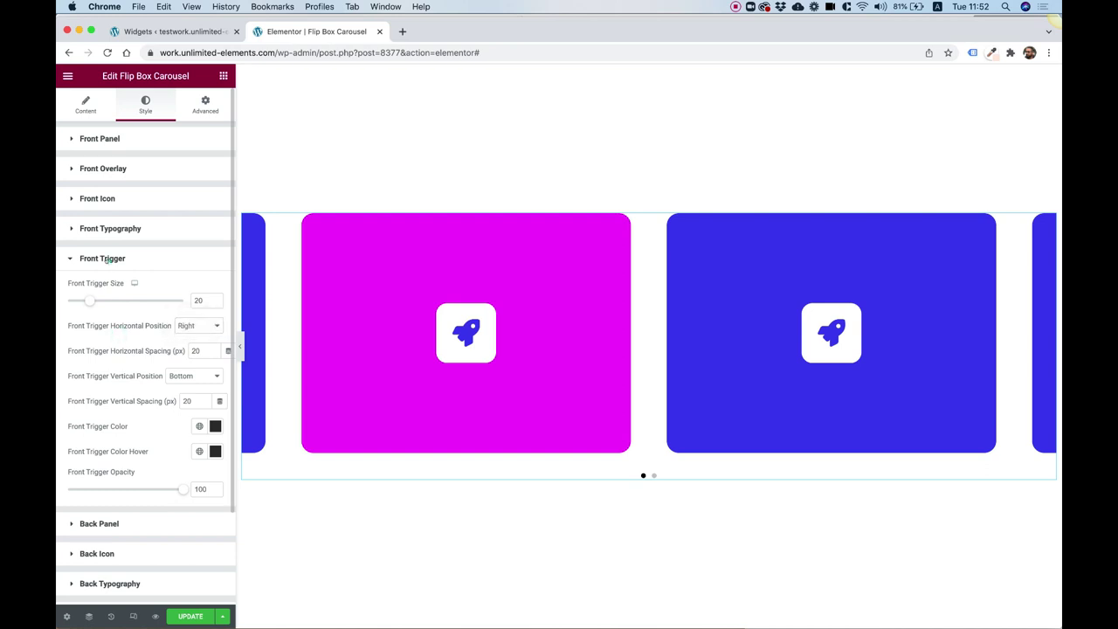
left_click(104, 259)
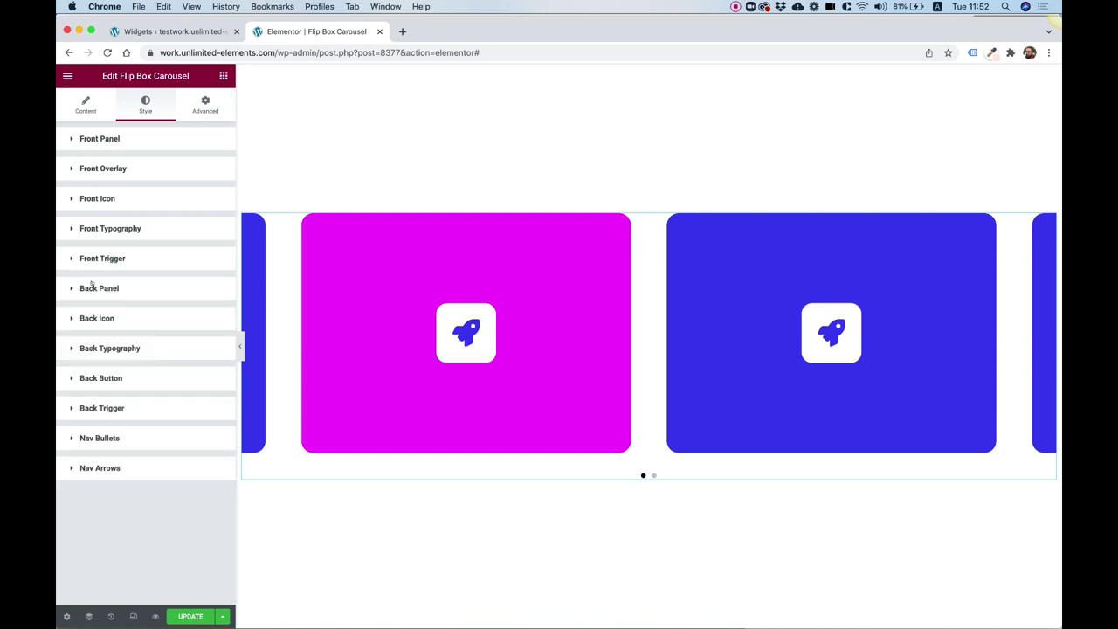
Step: Style the navigation bullets with a dots size of 11, dot spacing of 31 and space between of 3, and test both dots
left_click(96, 439)
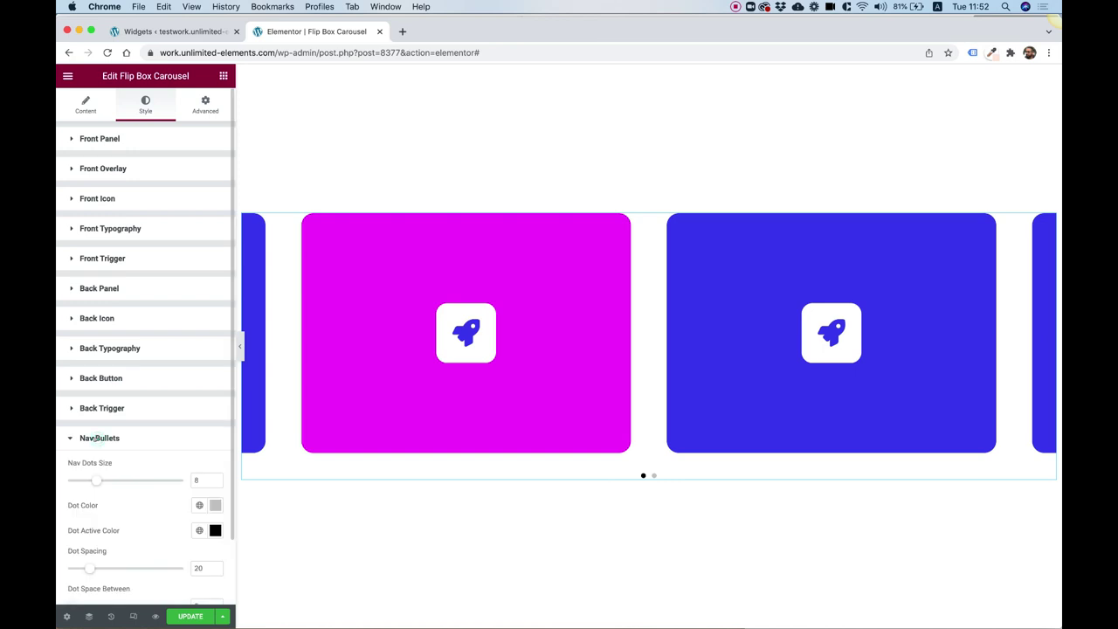
scroll(139, 461, "down", 2)
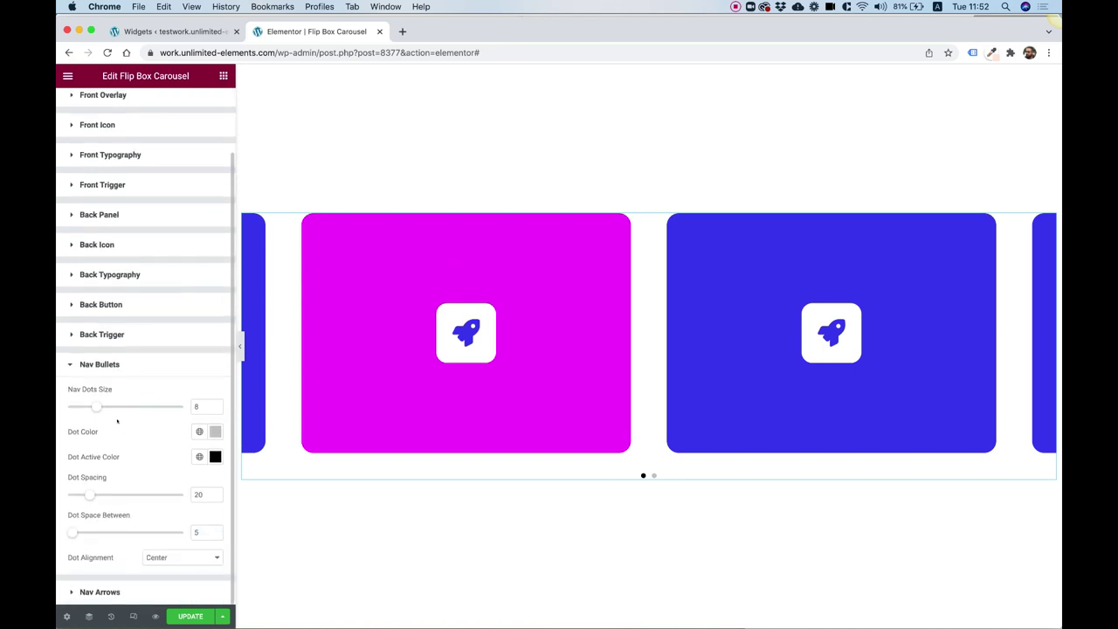
left_click_drag(95, 408, 115, 409)
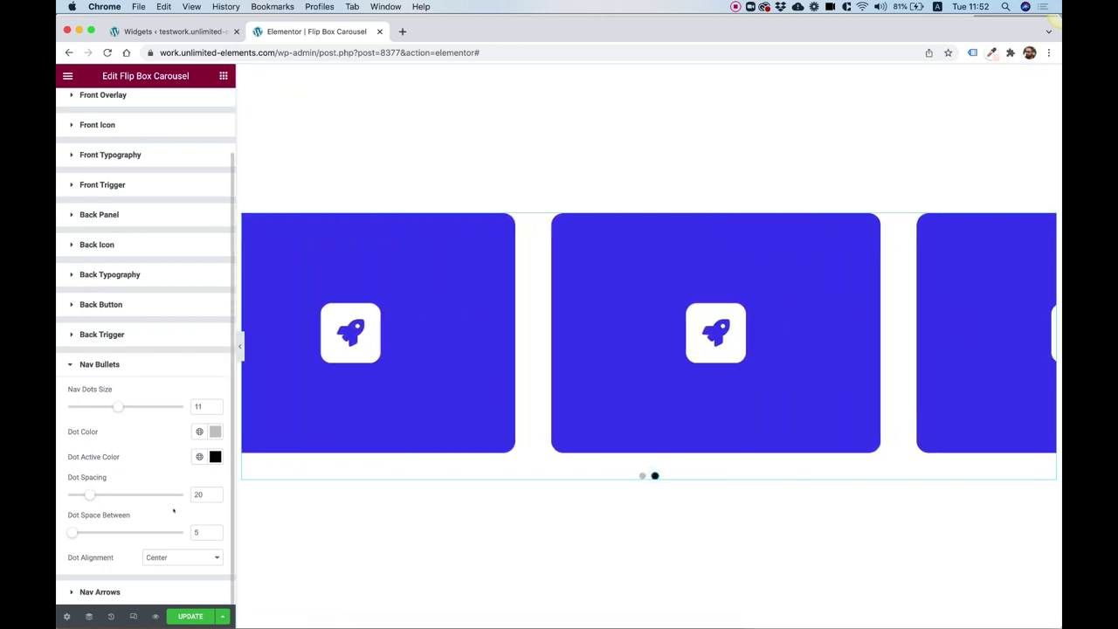
mouse_move(86, 494)
left_mouse_down()
mouse_move(129, 496)
mouse_move(103, 496)
left_mouse_up()
mouse_move(69, 534)
left_mouse_down()
mouse_move(89, 534)
mouse_move(67, 534)
left_mouse_up()
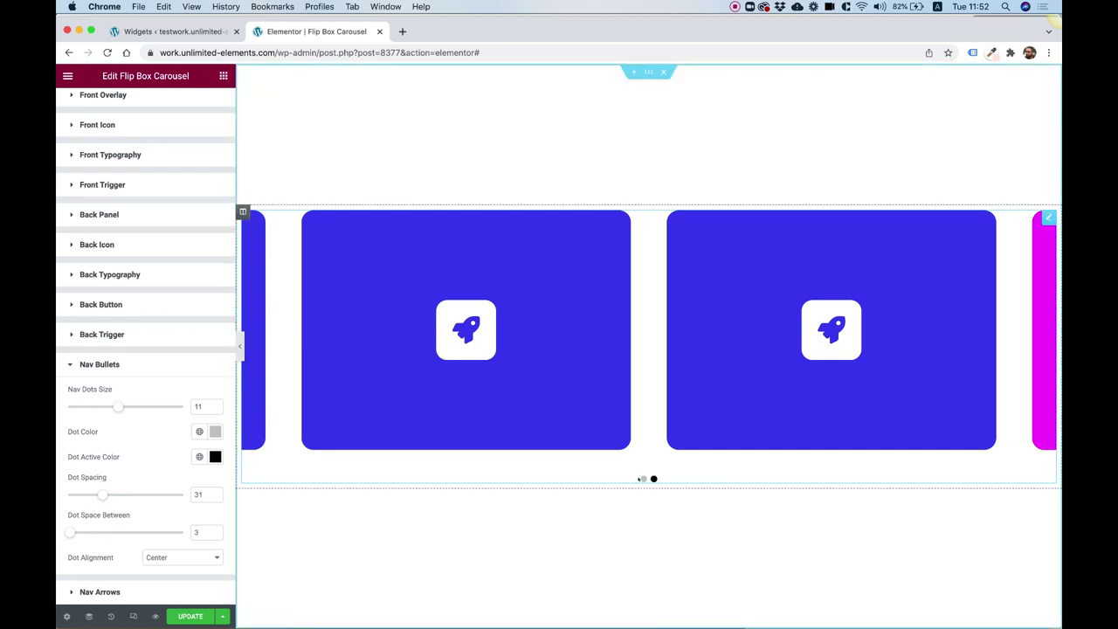
left_click(643, 479)
left_click(655, 479)
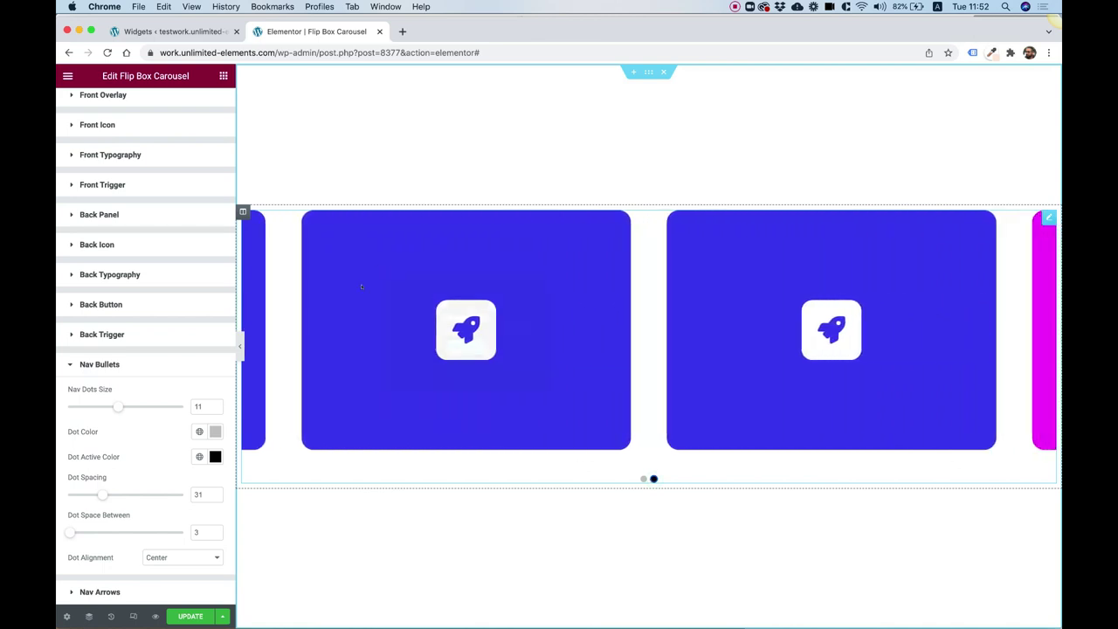
Step: Enable the remote connection and Sync in the carousel's Connected Widgets Settings
scroll(88, 228, "up", 3)
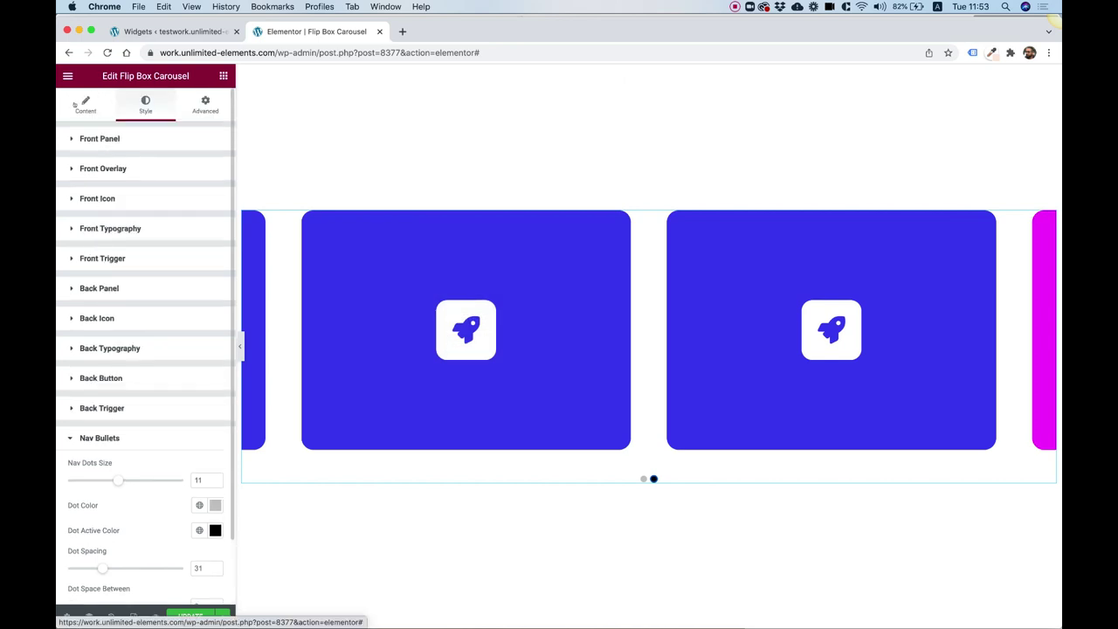
left_click(84, 106)
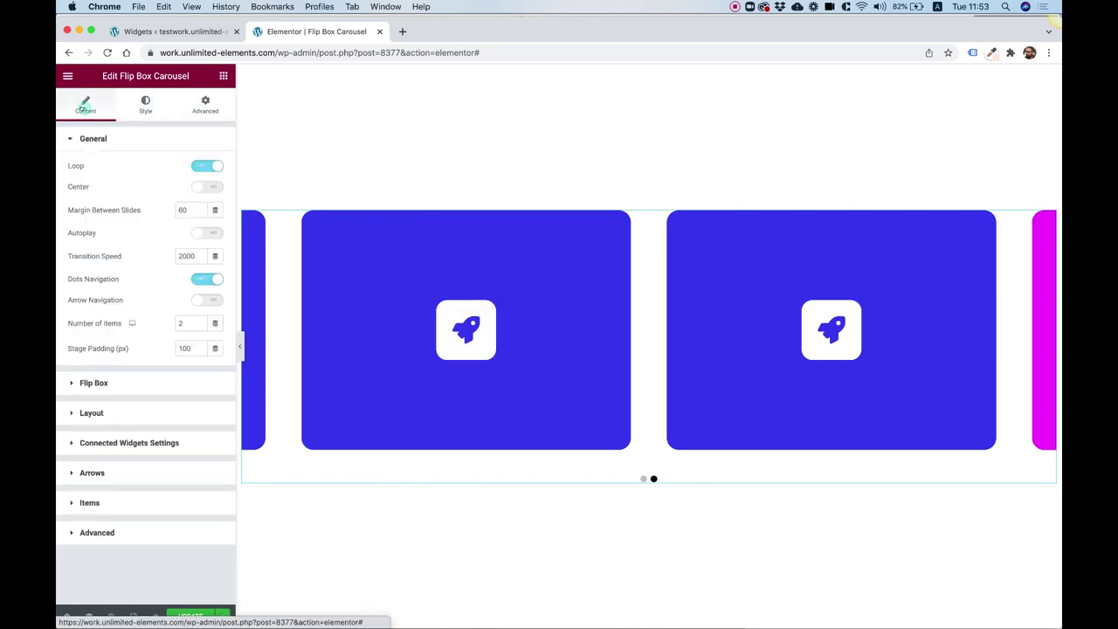
left_click(130, 443)
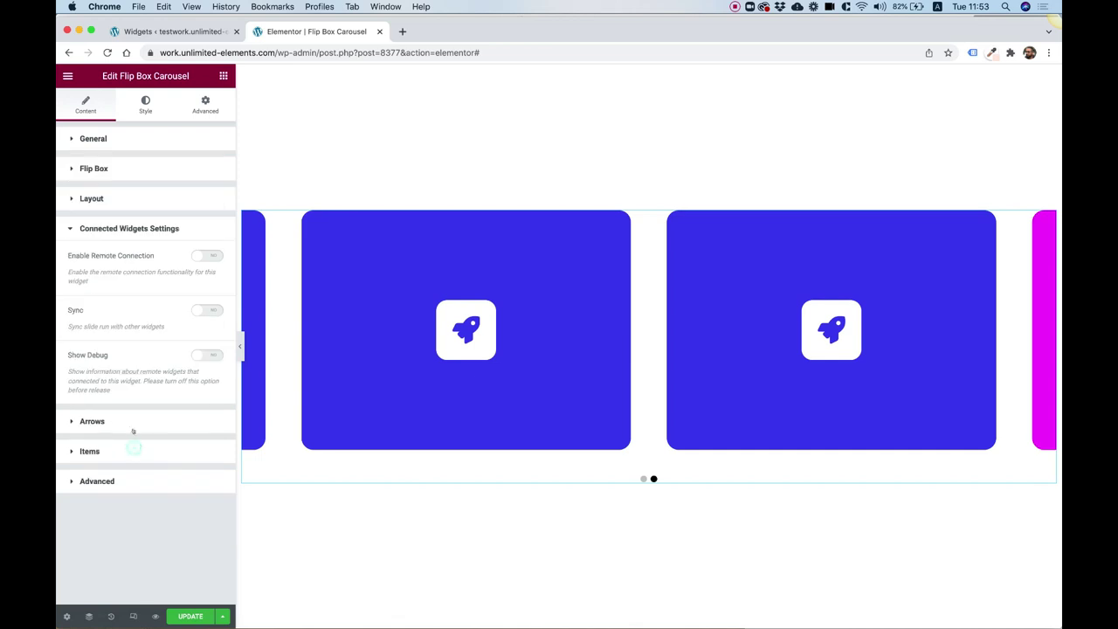
left_click(207, 255)
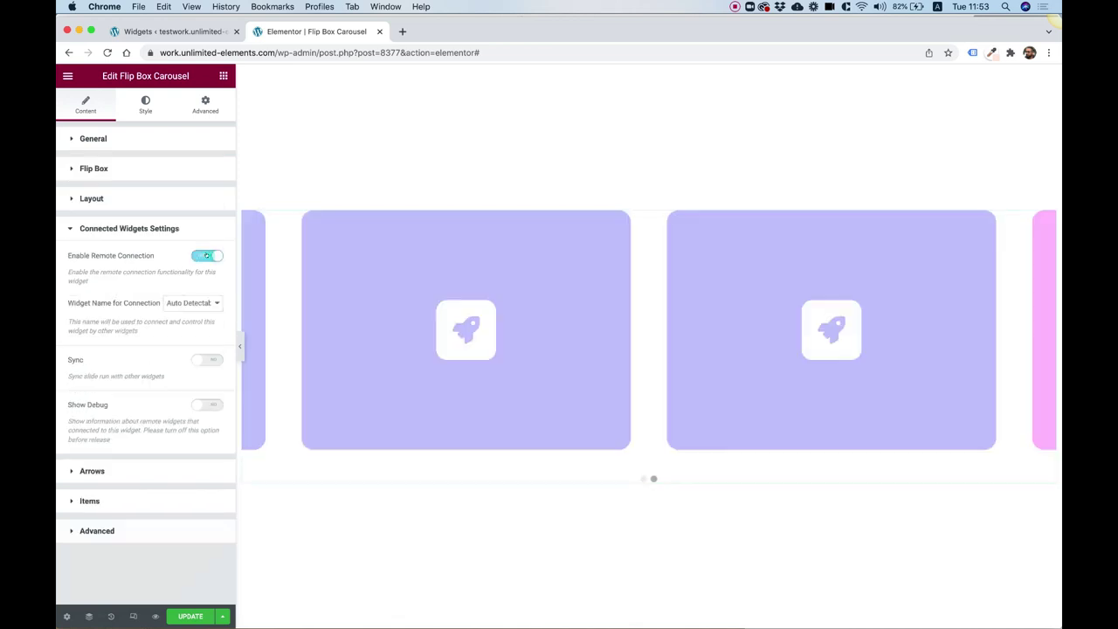
left_click(199, 363)
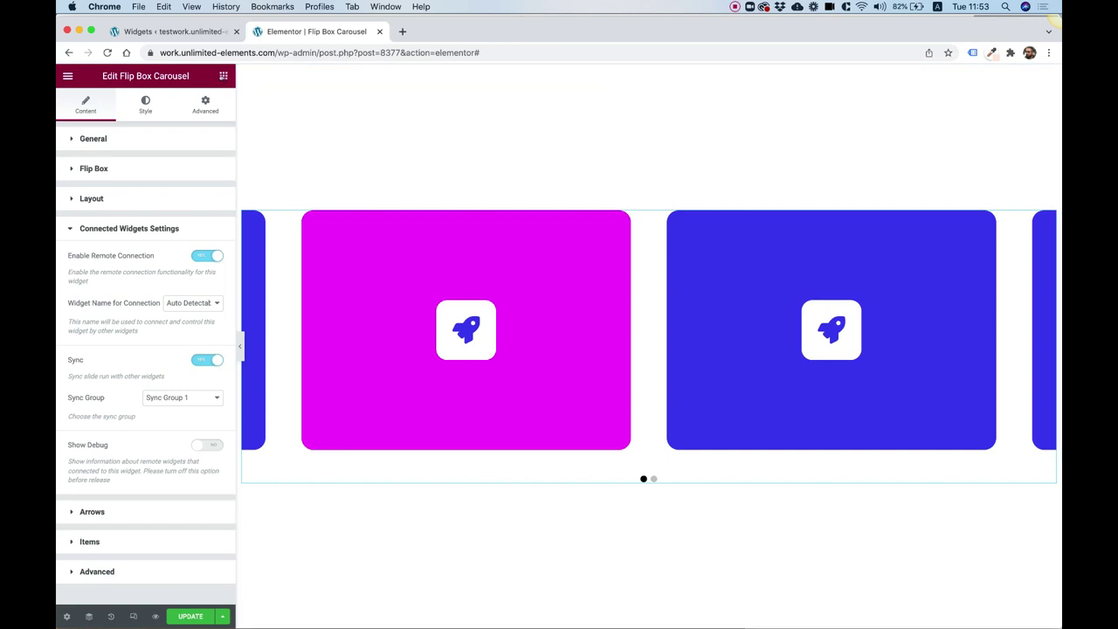
Step: Search the widgets for "remote arr" and place the Remote Arrows widget above the flip box carousel
left_click(224, 76)
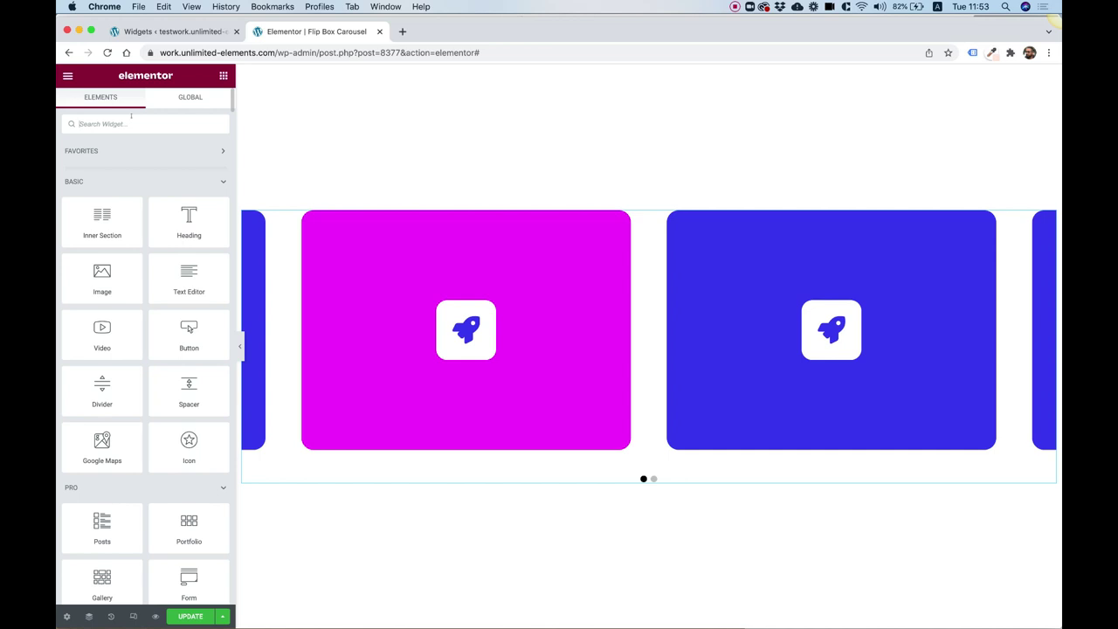
type("f")
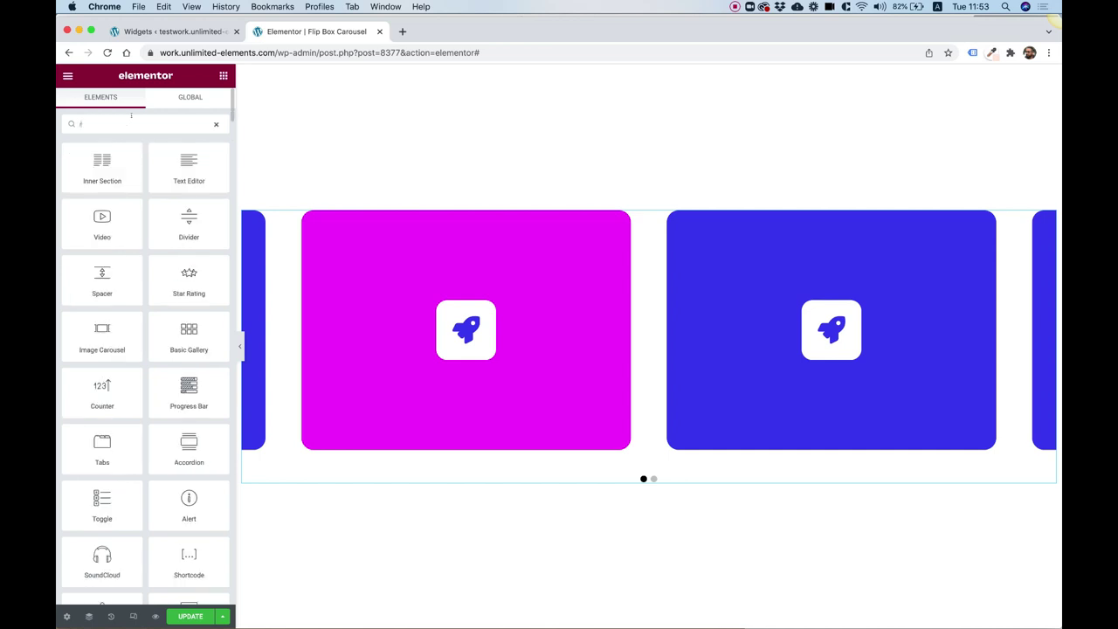
type("emote")
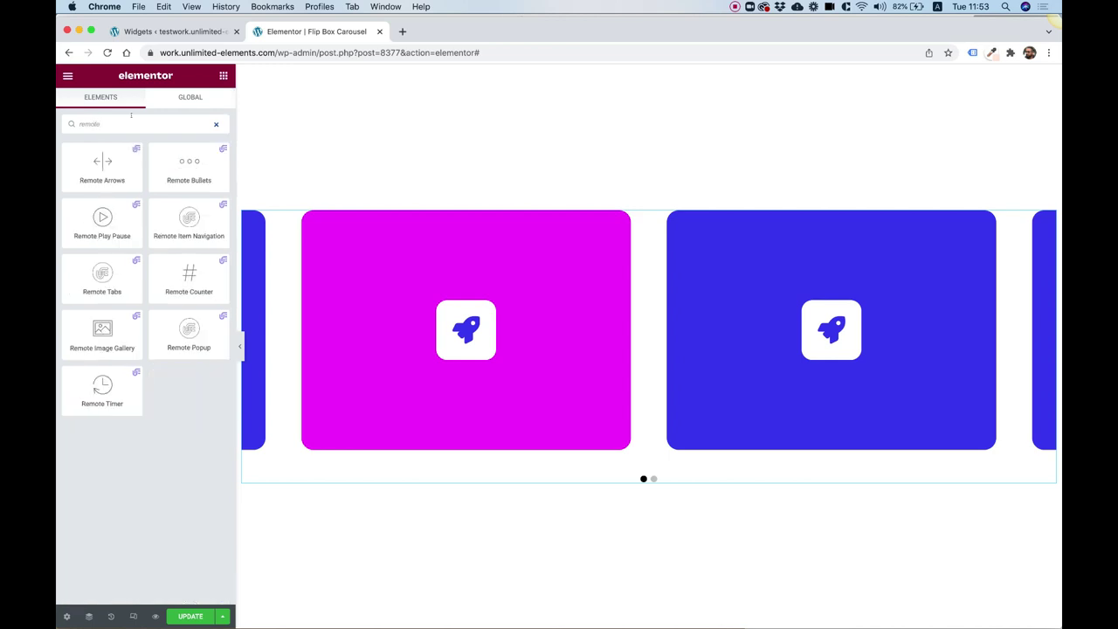
type(" arr")
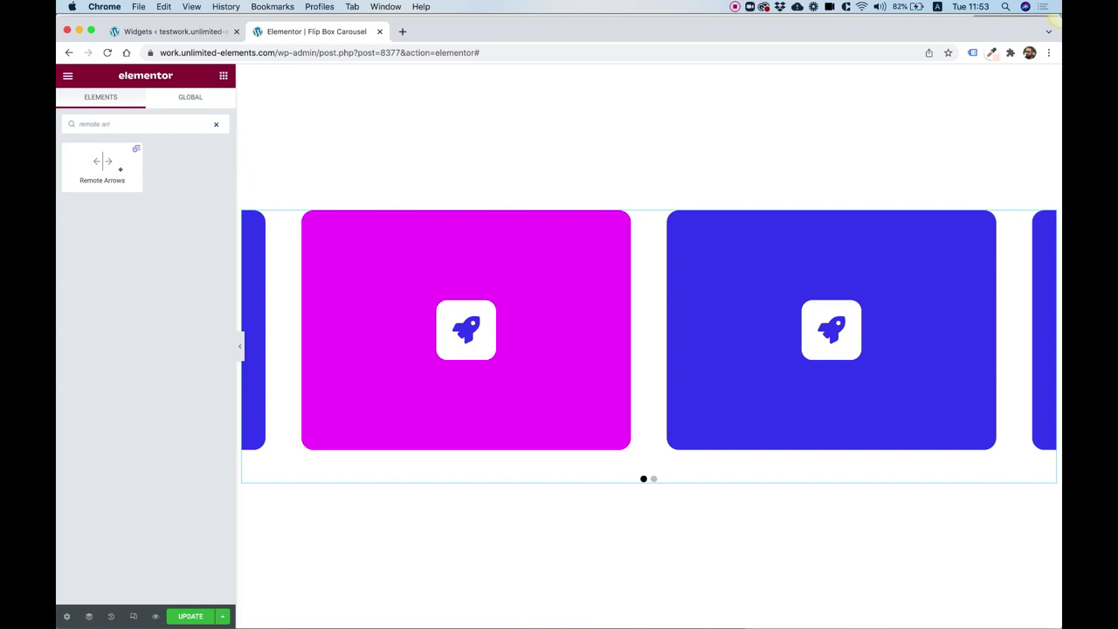
left_click_drag(120, 169, 599, 230)
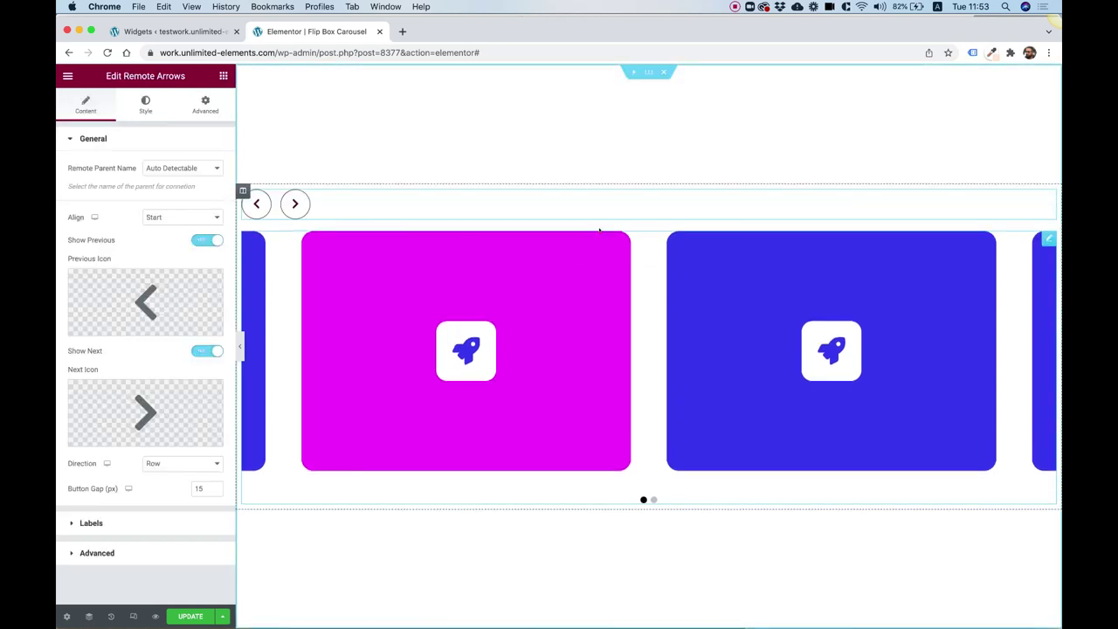
Step: Test the remote next and previous arrows by moving the carousel forward and back several times
left_click(295, 204)
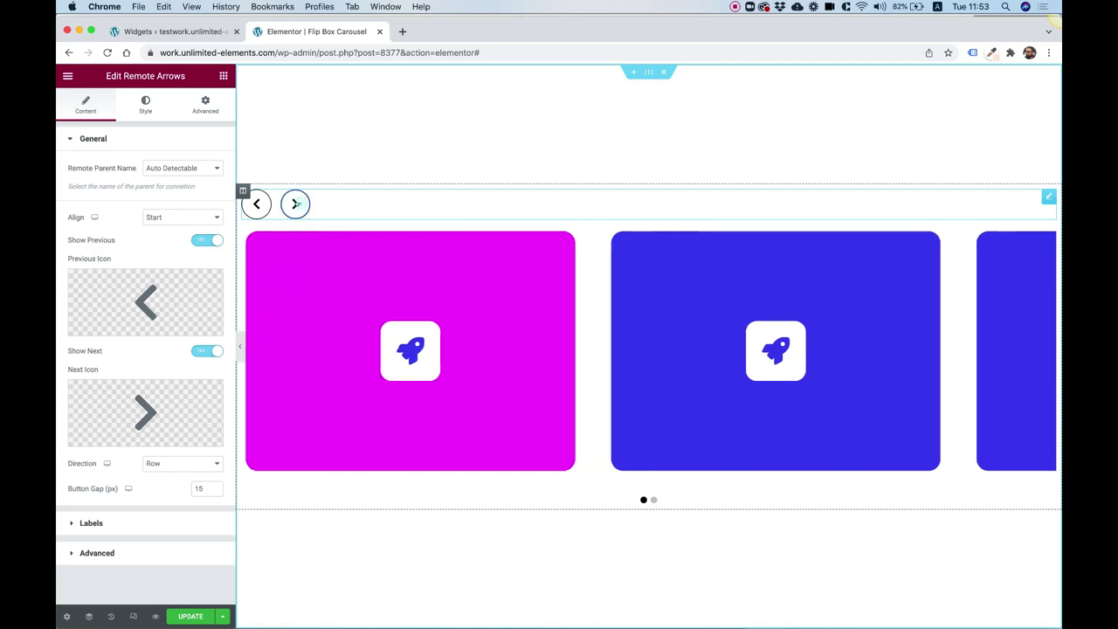
left_click(255, 205)
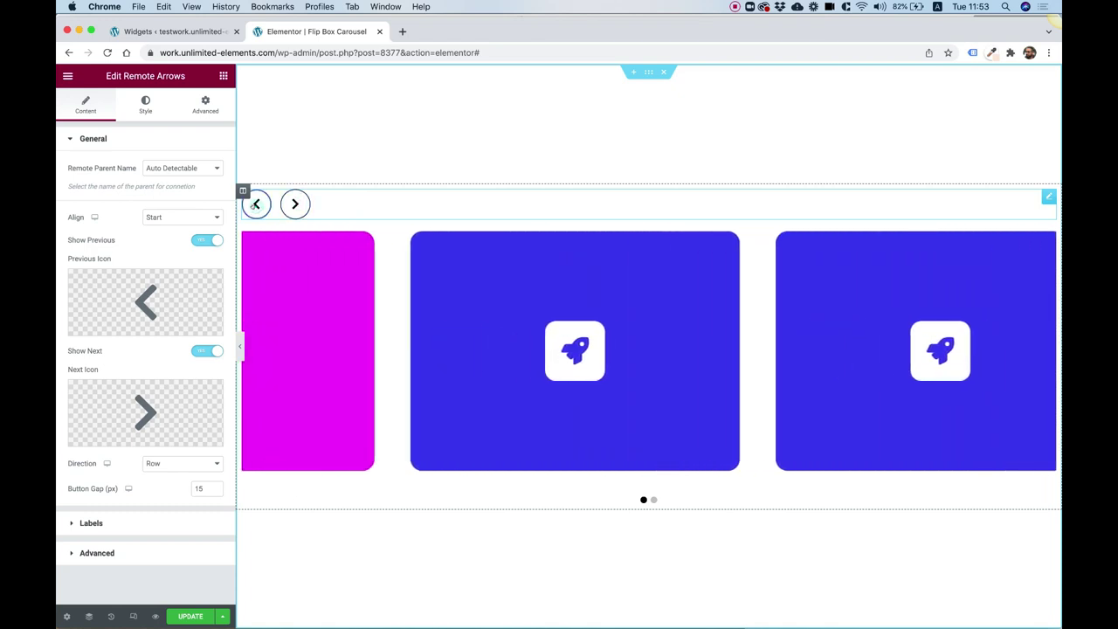
left_click(293, 204)
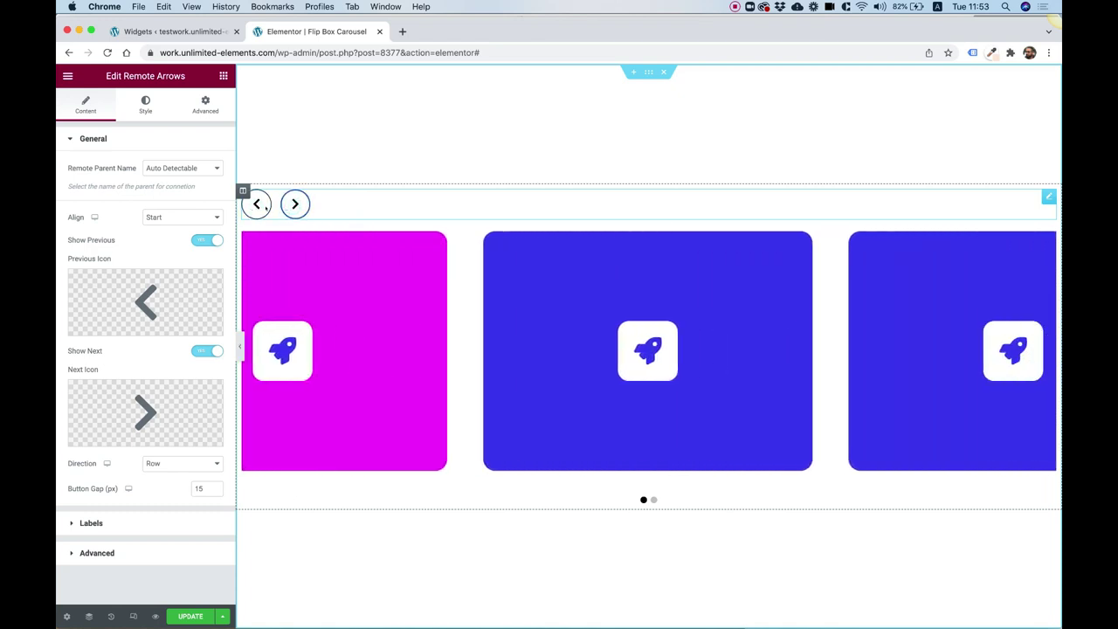
left_click(255, 205)
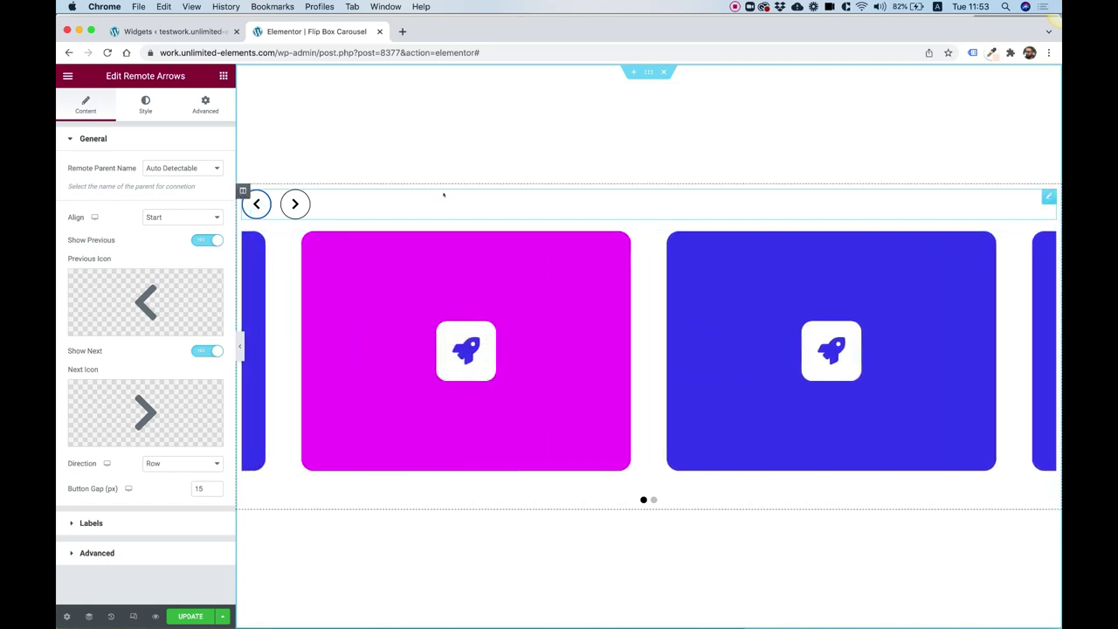
left_click(294, 206)
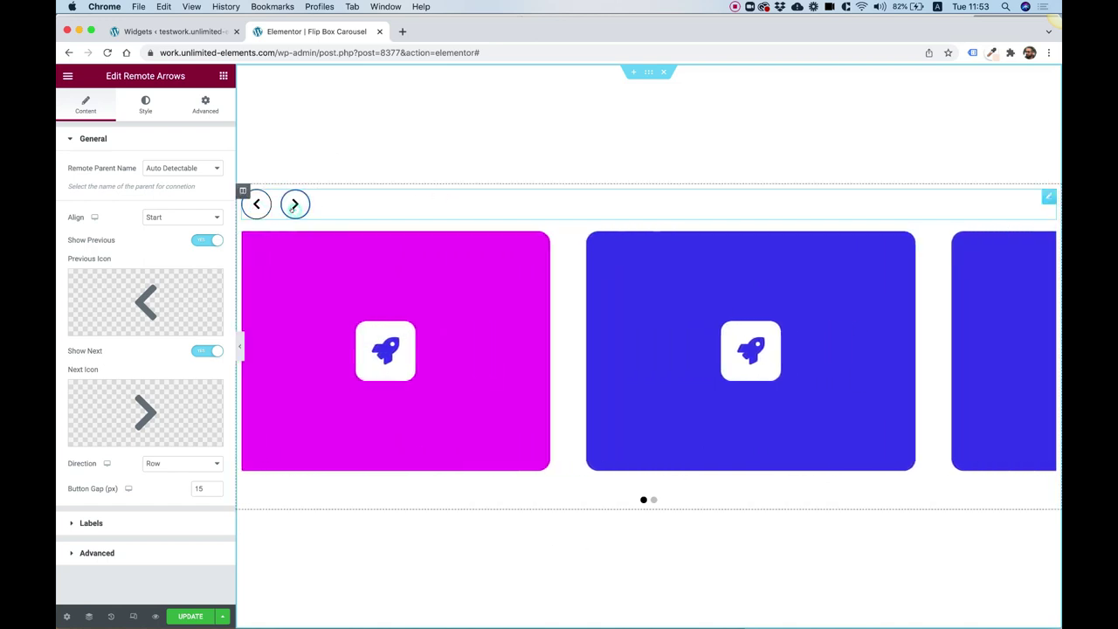
left_click(254, 206)
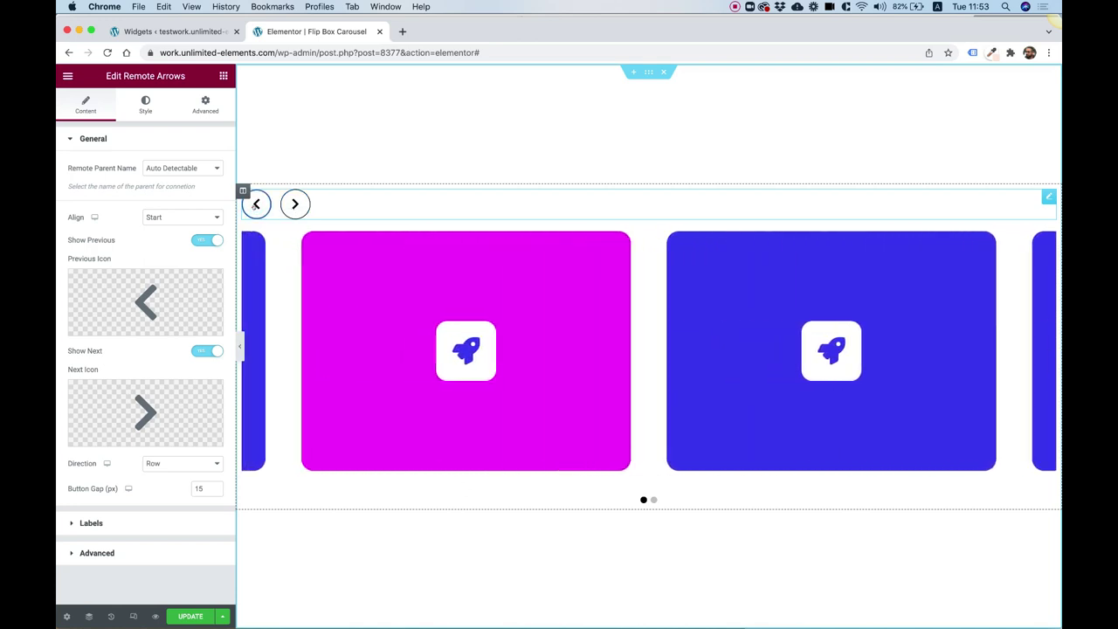
Step: Select the flip box carousel and review its Connected Widgets Settings
mouse_move(362, 393)
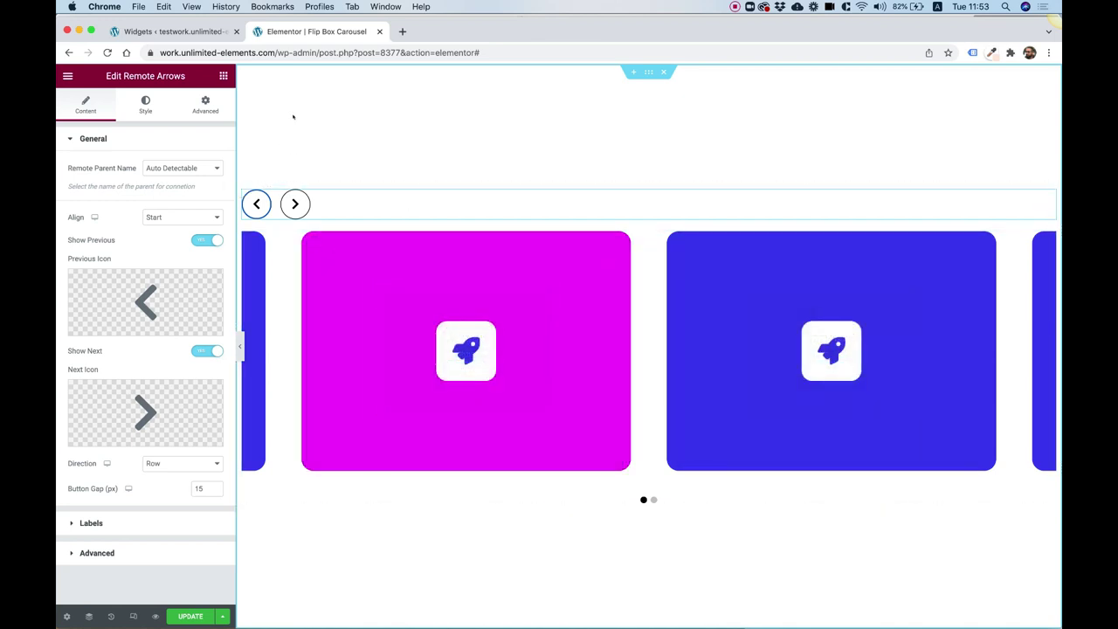
left_click(308, 311)
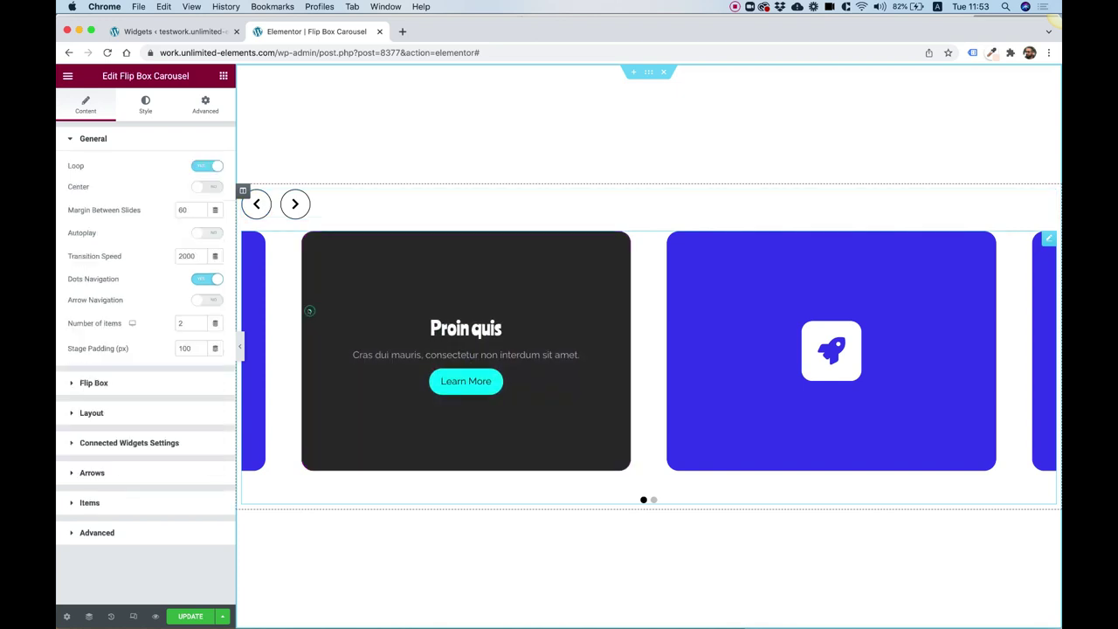
left_click(122, 443)
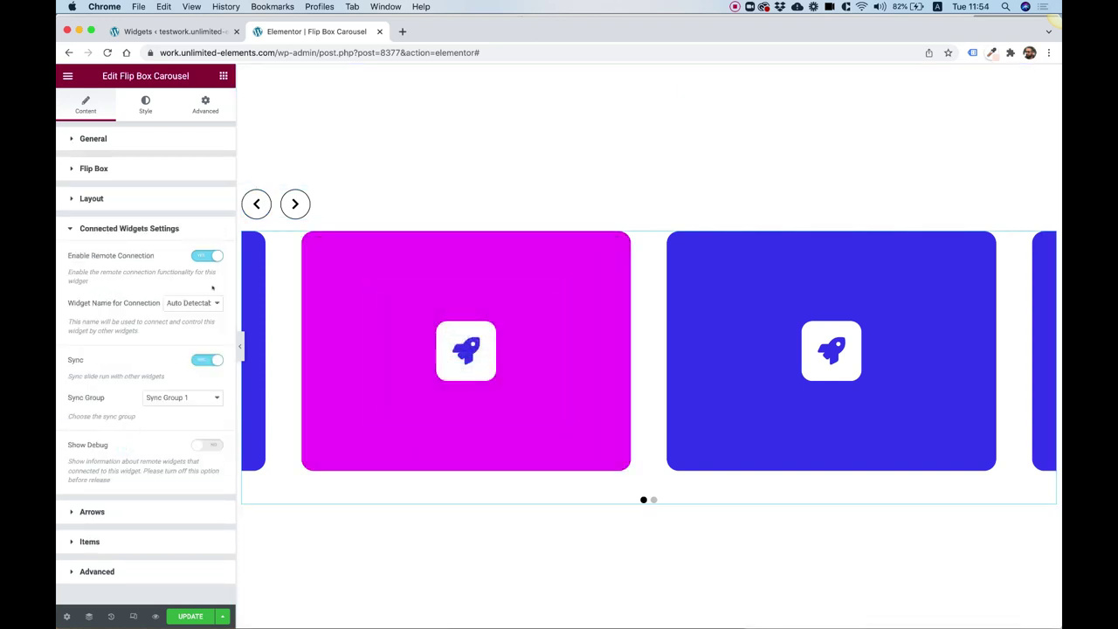
Step: Retest the remote arrows in both directions and turn off Show Previous for the Remote Arrows widget
left_click(340, 196)
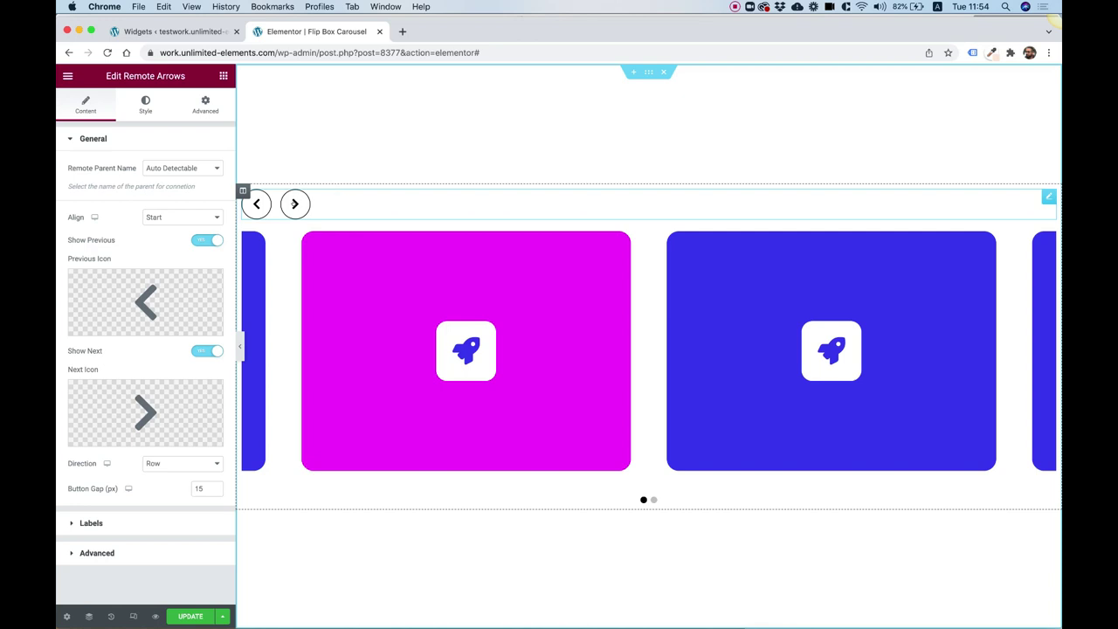
left_click(295, 204)
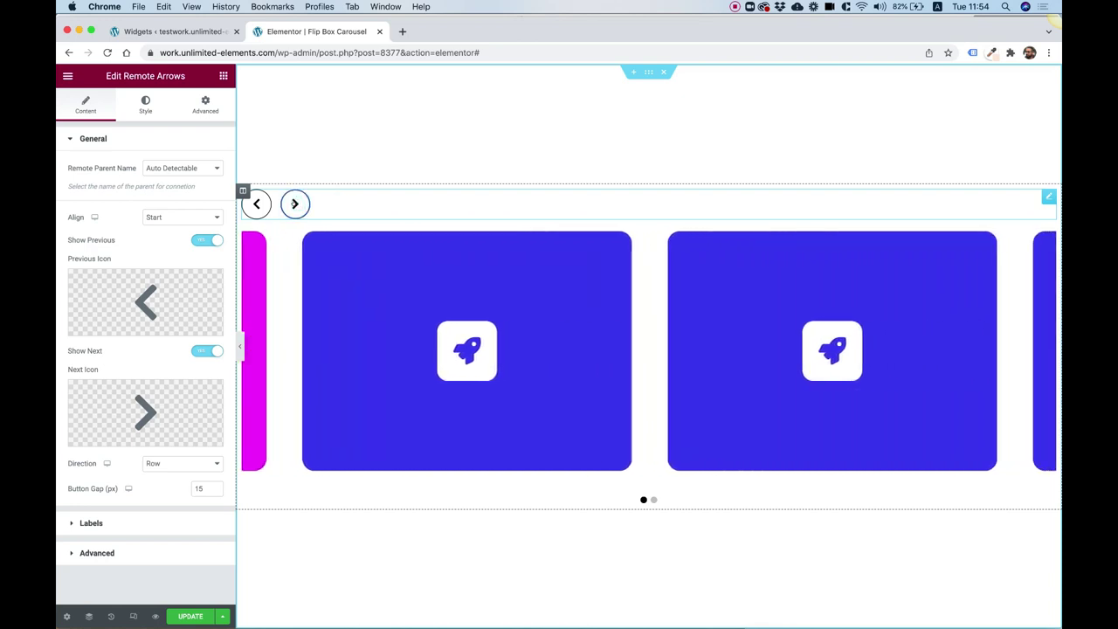
left_click(256, 204)
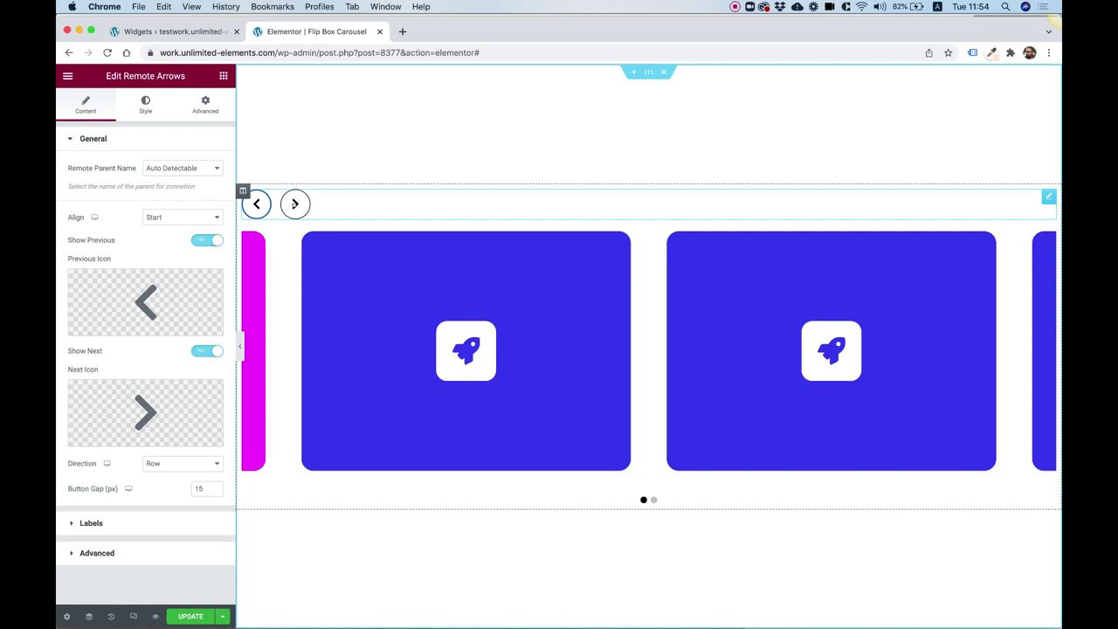
left_click(209, 239)
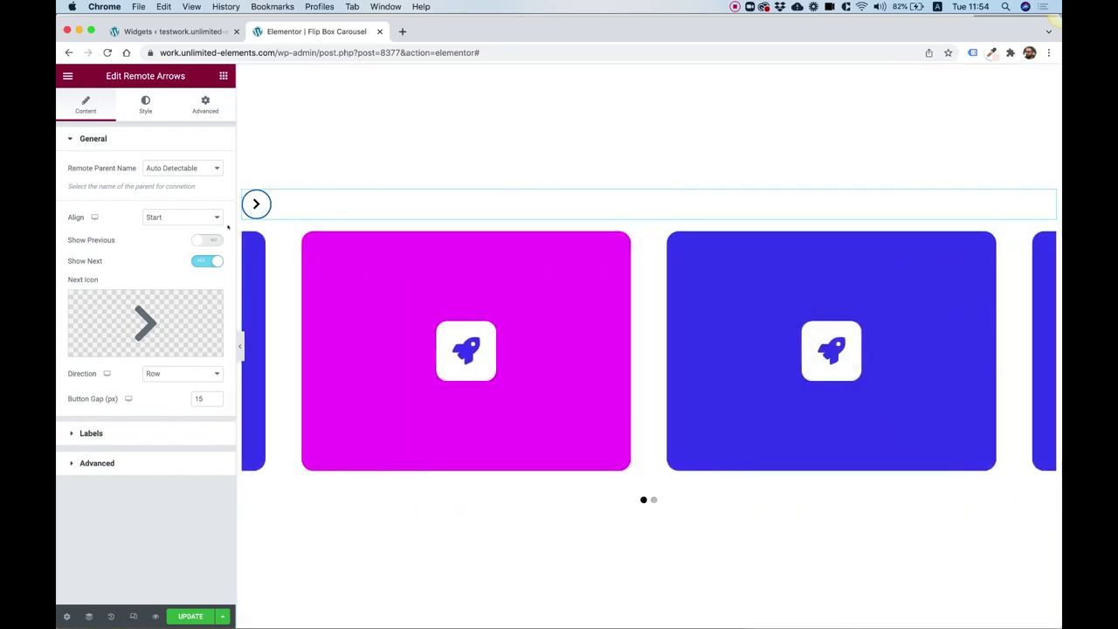
Step: Align the remote next arrow to End and test it by advancing the flip box carousel
left_click(164, 216)
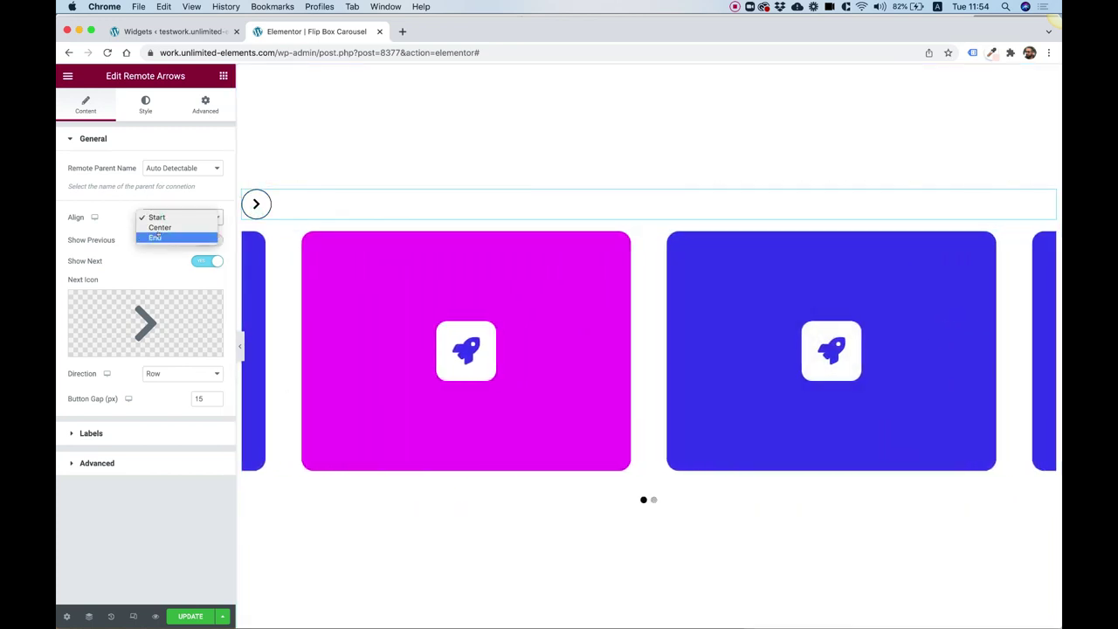
left_click(158, 237)
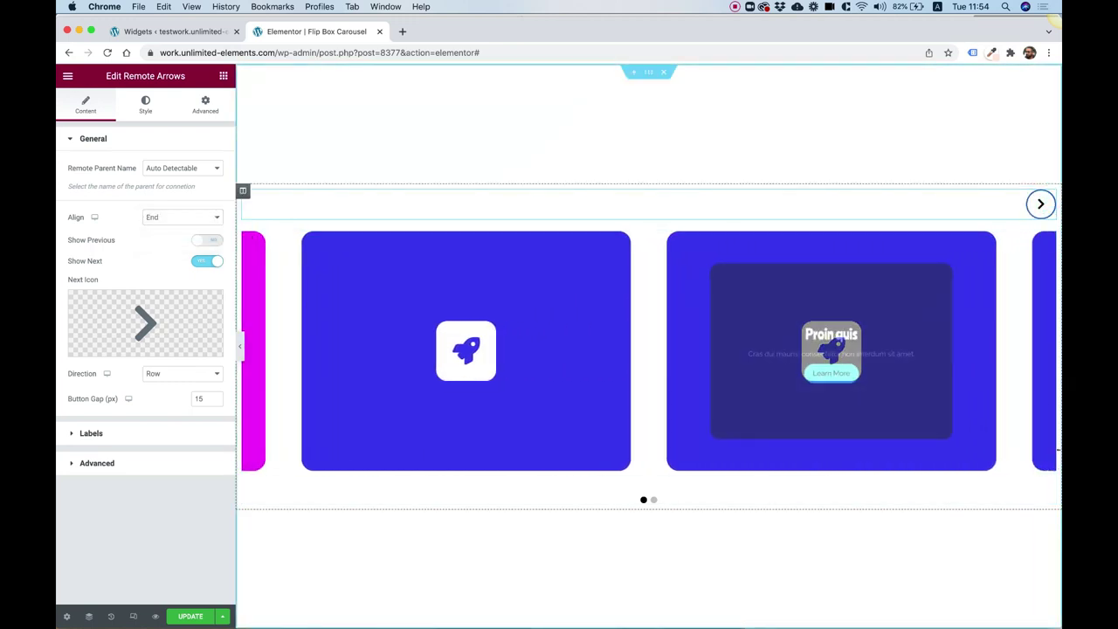
left_click(1040, 204)
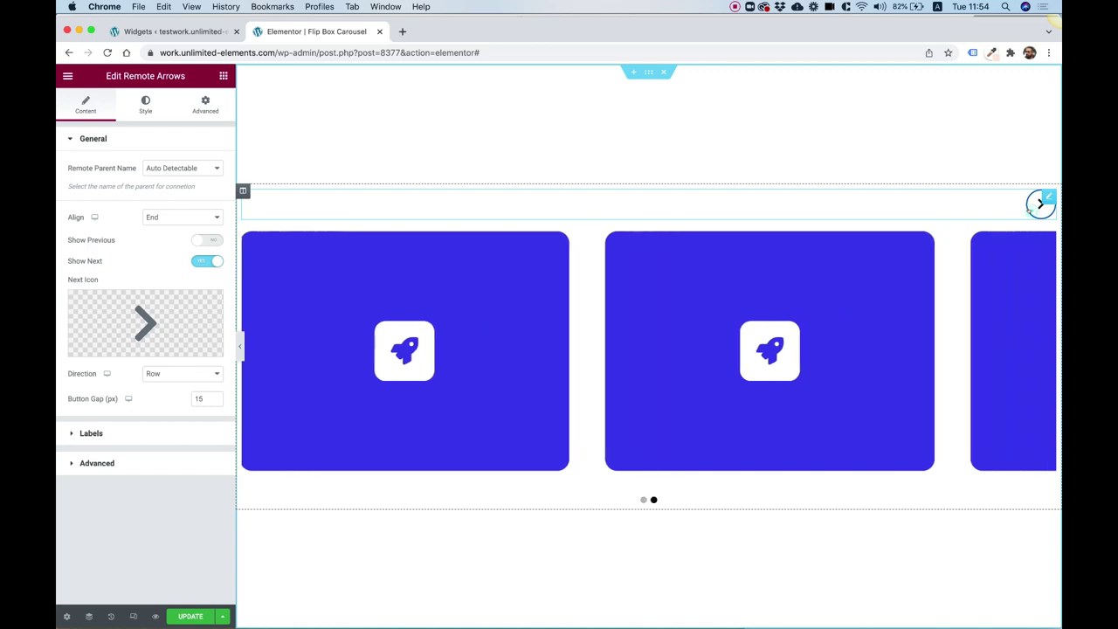
Step: Turn on Show Previous, align the remote arrows to Center, and advance the carousel with the next arrow
left_click(208, 240)
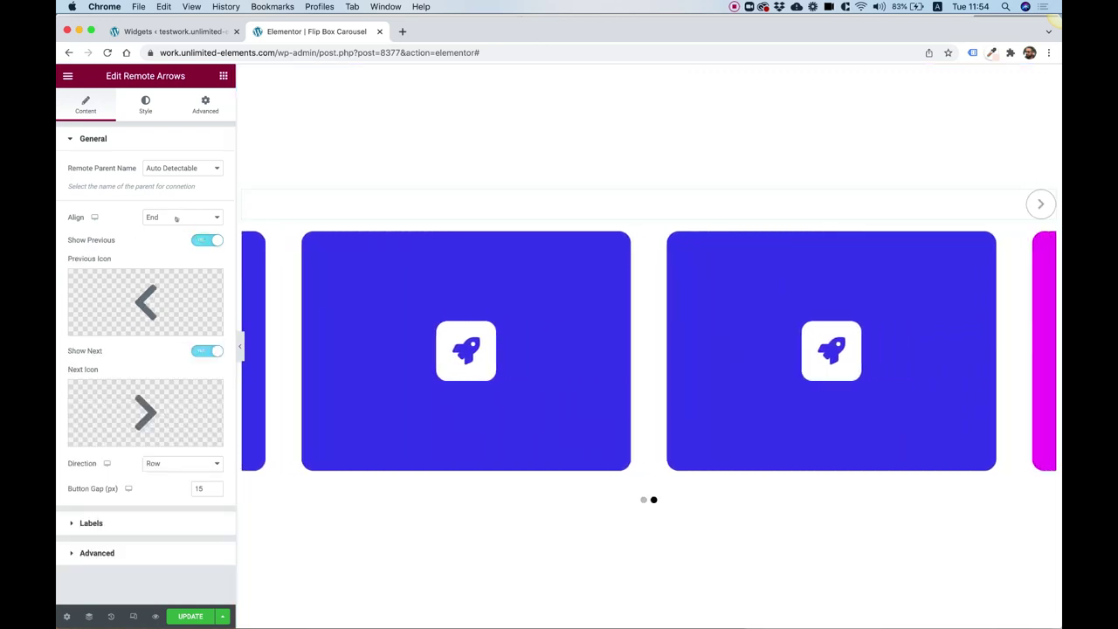
left_click(181, 216)
left_click(170, 207)
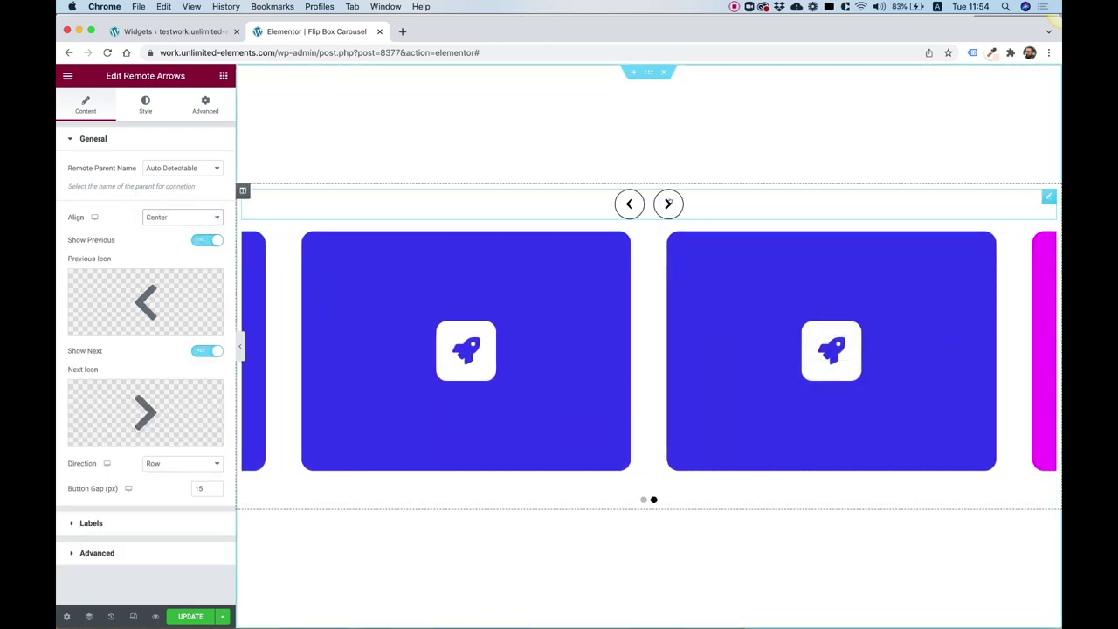
left_click(669, 204)
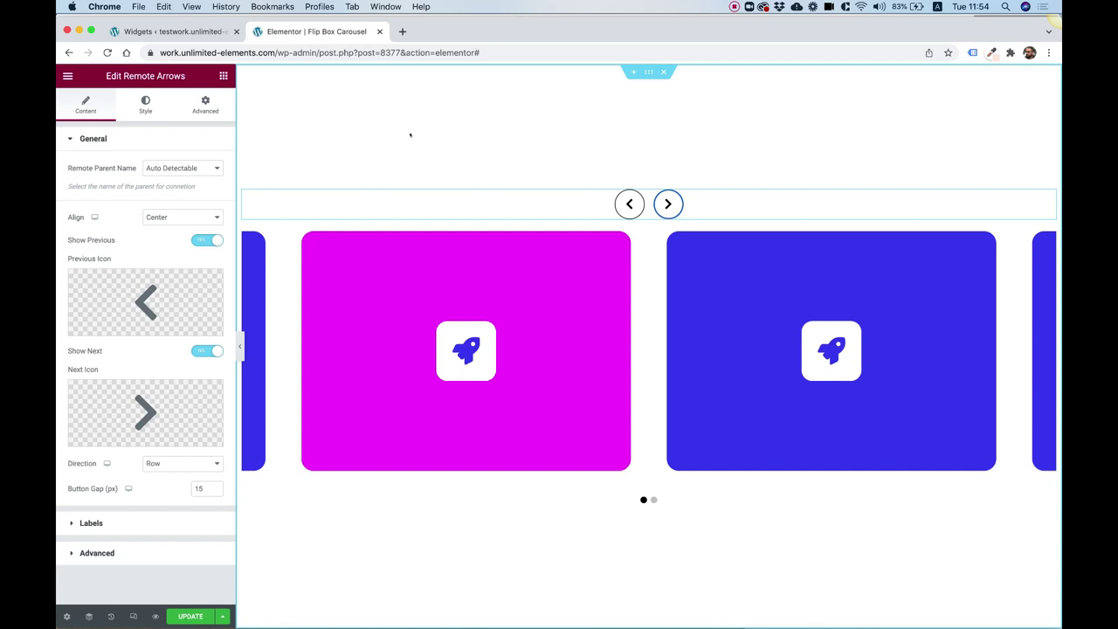
Step: Select the flip box carousel and review its list of items
left_click(606, 290)
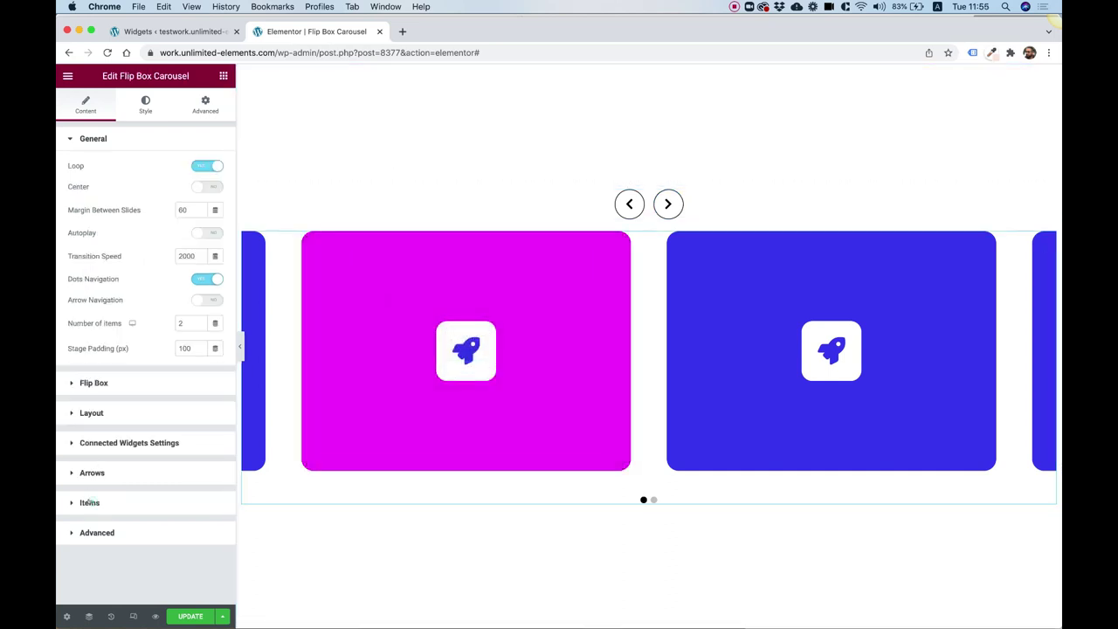
left_click(89, 502)
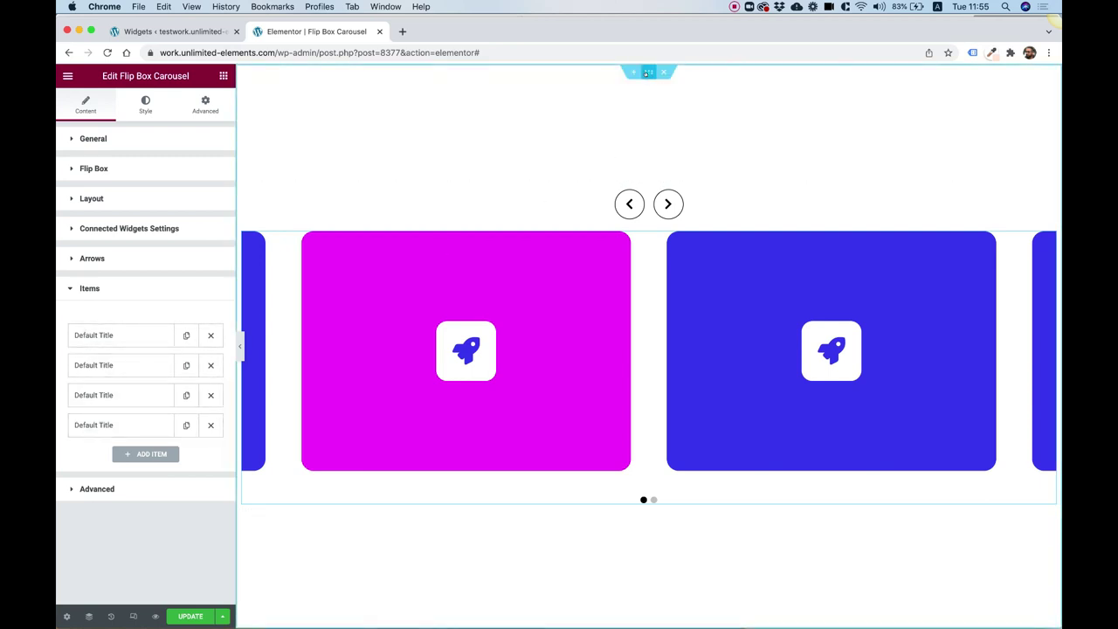
Step: Set the Unlimited Background type of the section containing the carousel to Background Slider
left_click(648, 73)
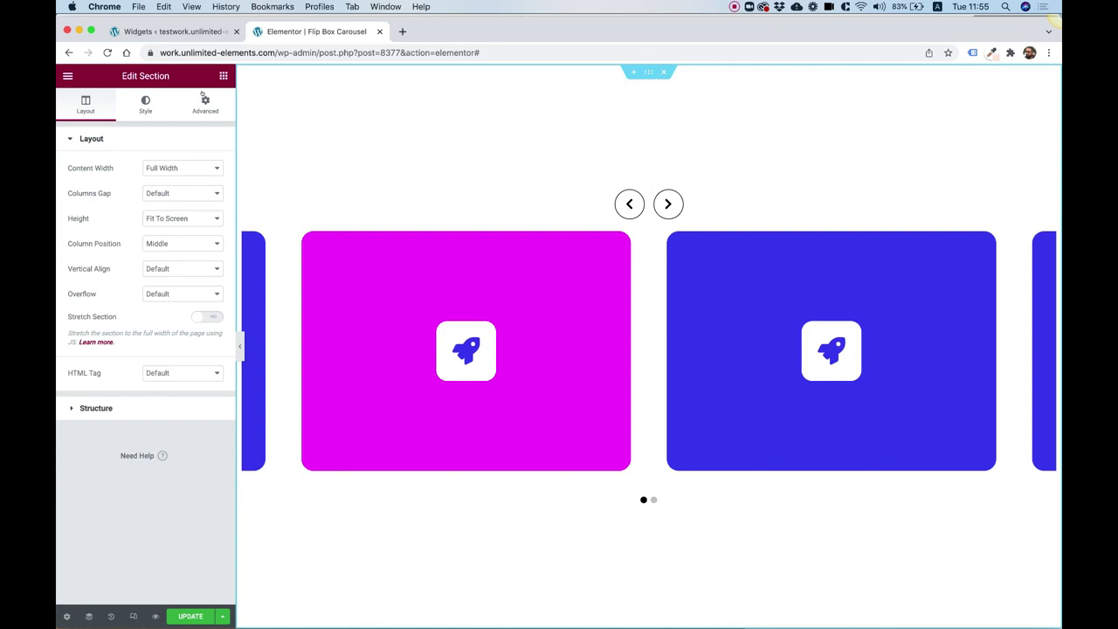
left_click(146, 109)
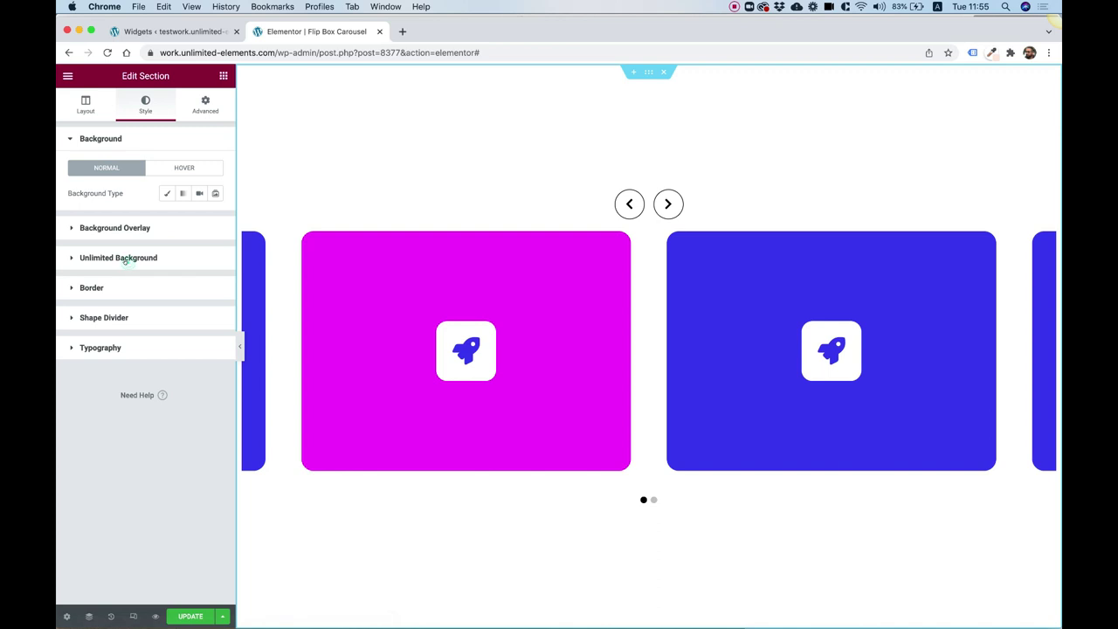
left_click(125, 259)
left_click(184, 228)
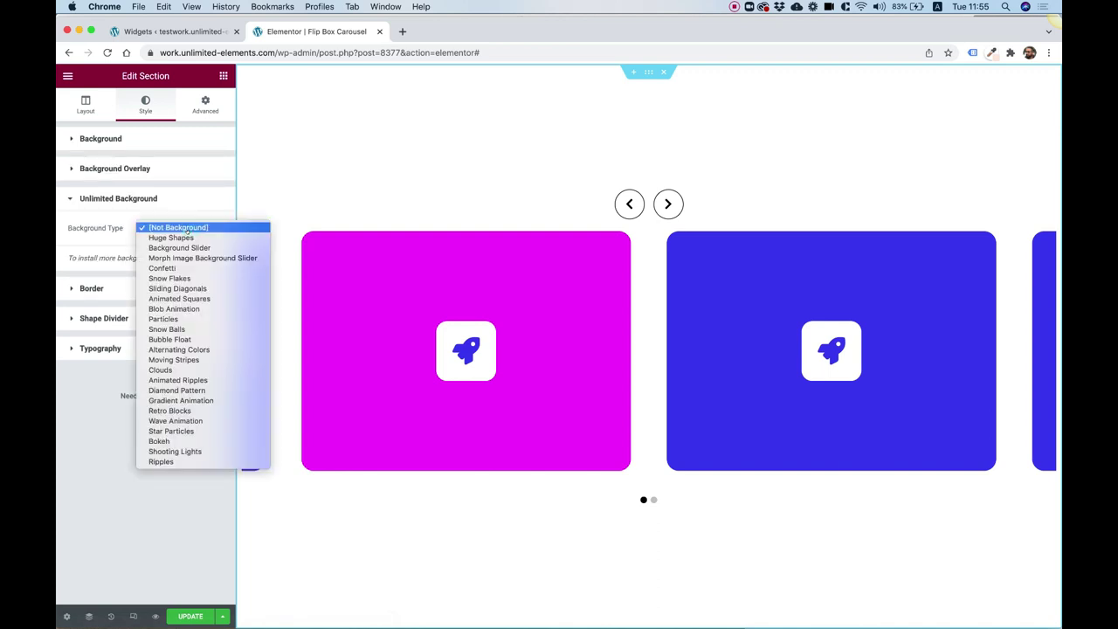
left_click(184, 247)
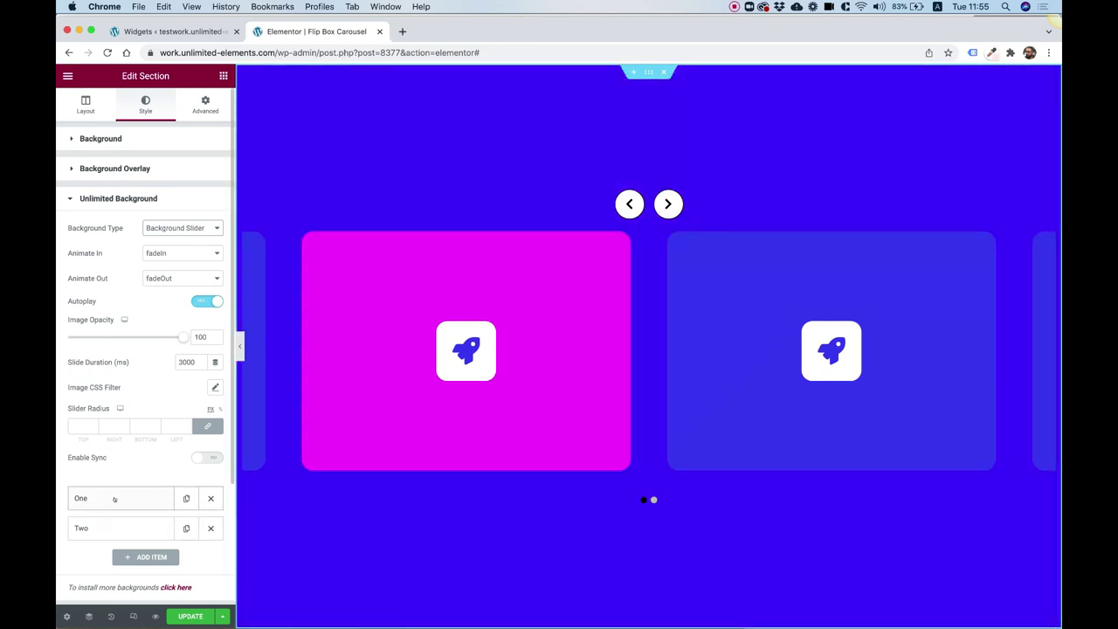
Step: Set the background color of slide One in the background slider to #00FF69
left_click(113, 499)
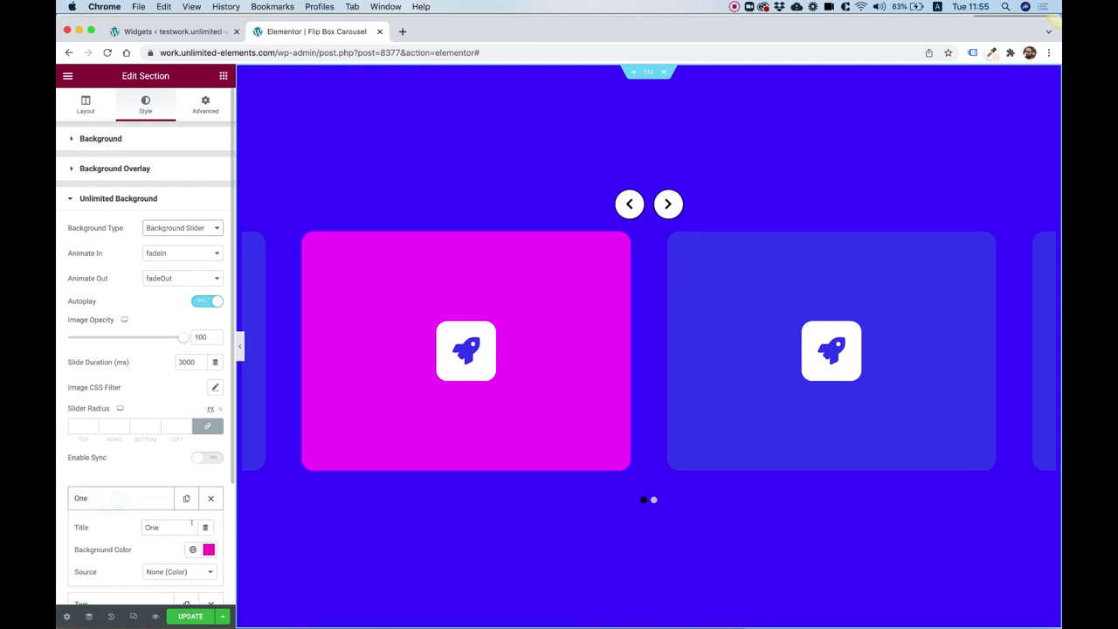
scroll(175, 419, "down", 3)
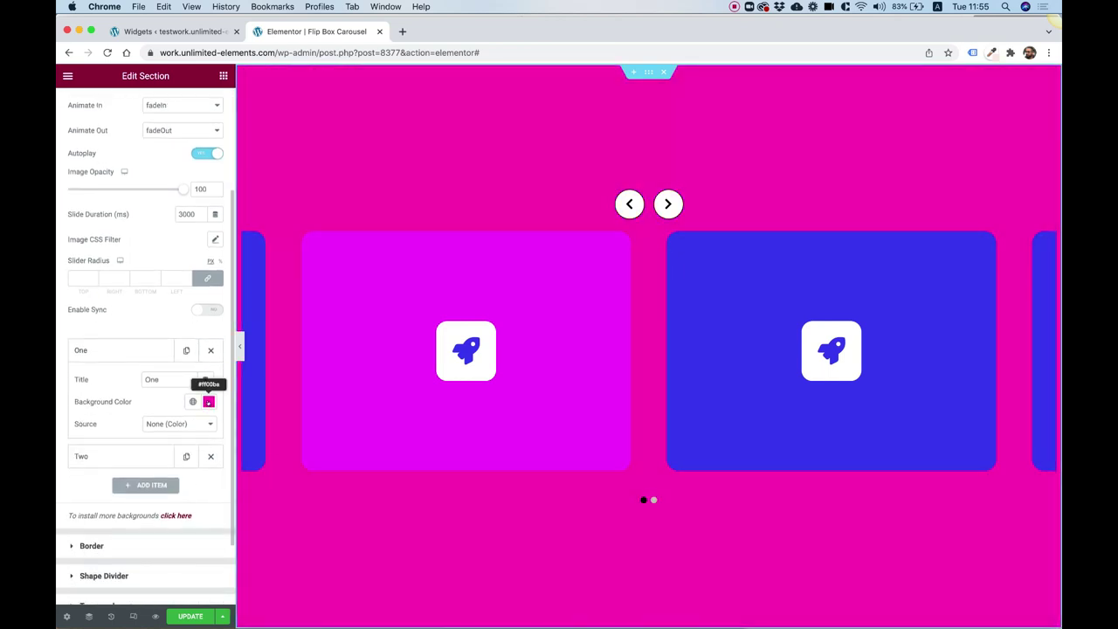
left_click(209, 401)
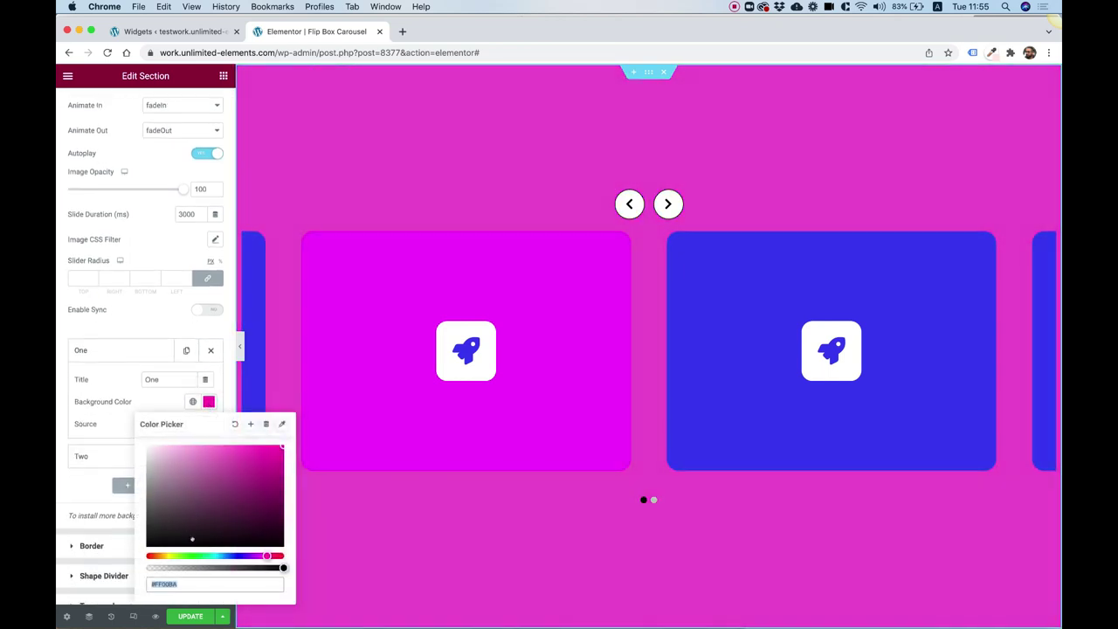
type("#00FF69")
left_click(136, 390)
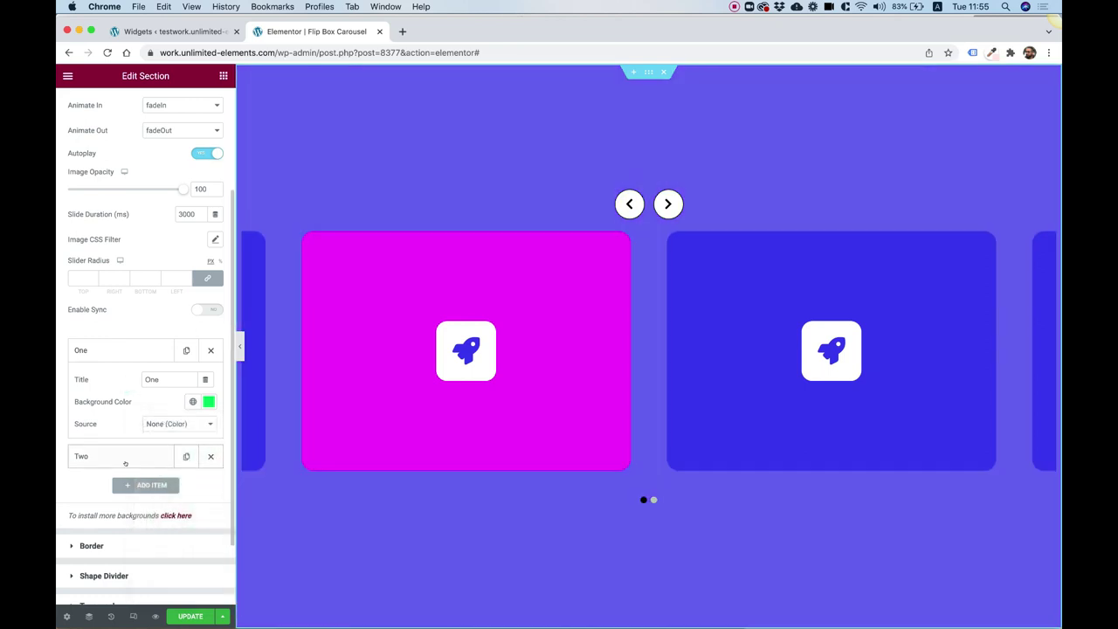
Step: Set the background color of slide Two in the background slider to #D6FF00 and collapse the slide settings
left_click(132, 458)
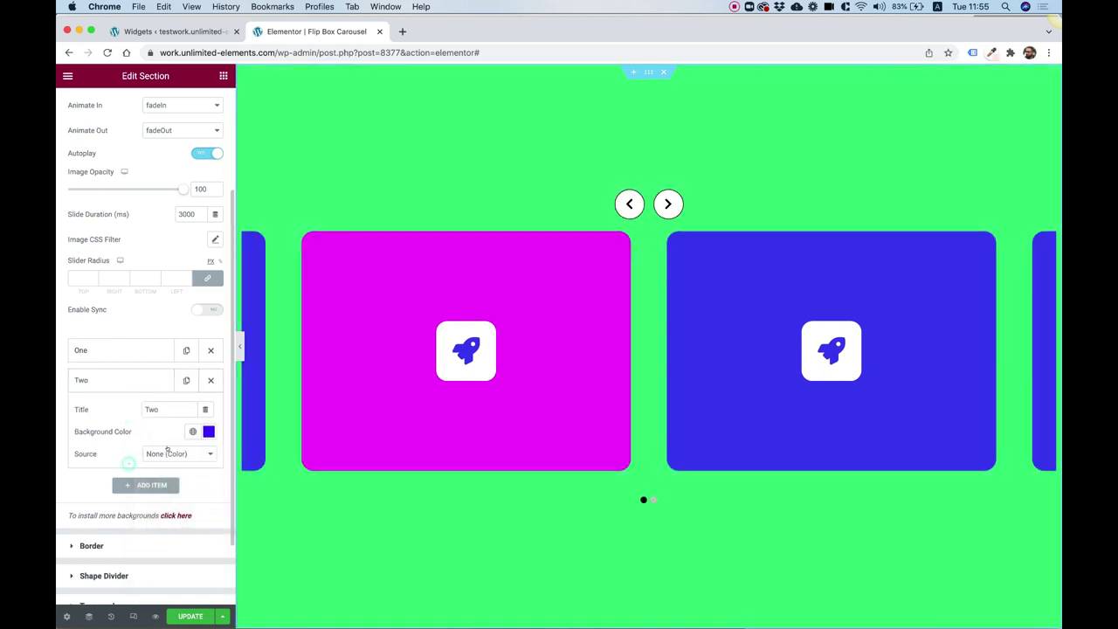
left_click(209, 432)
type("#D6FF00")
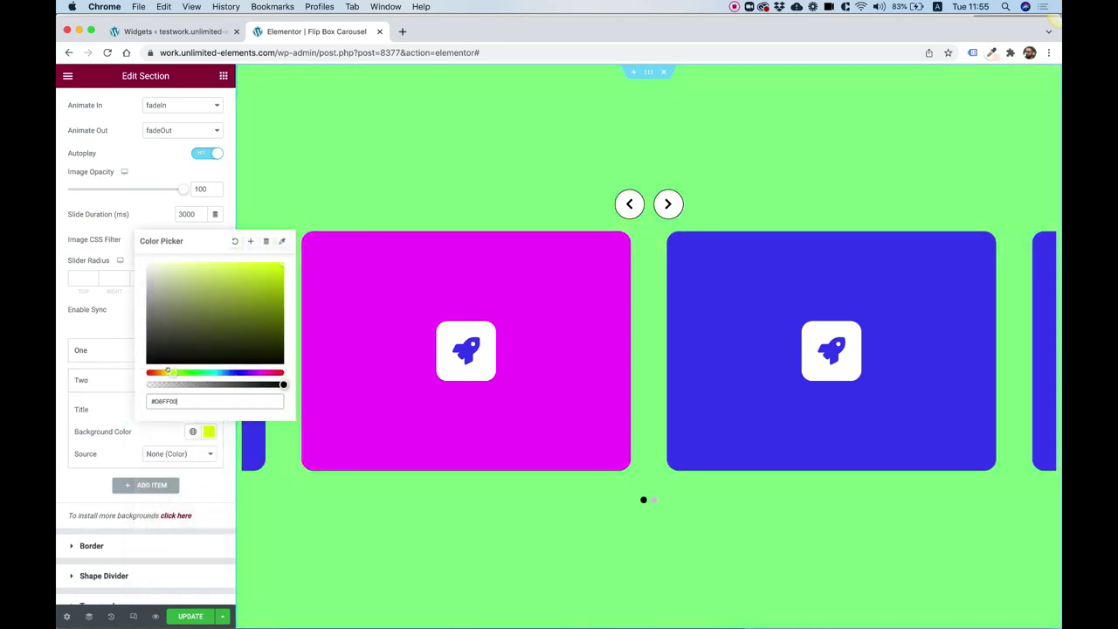
left_click(106, 347)
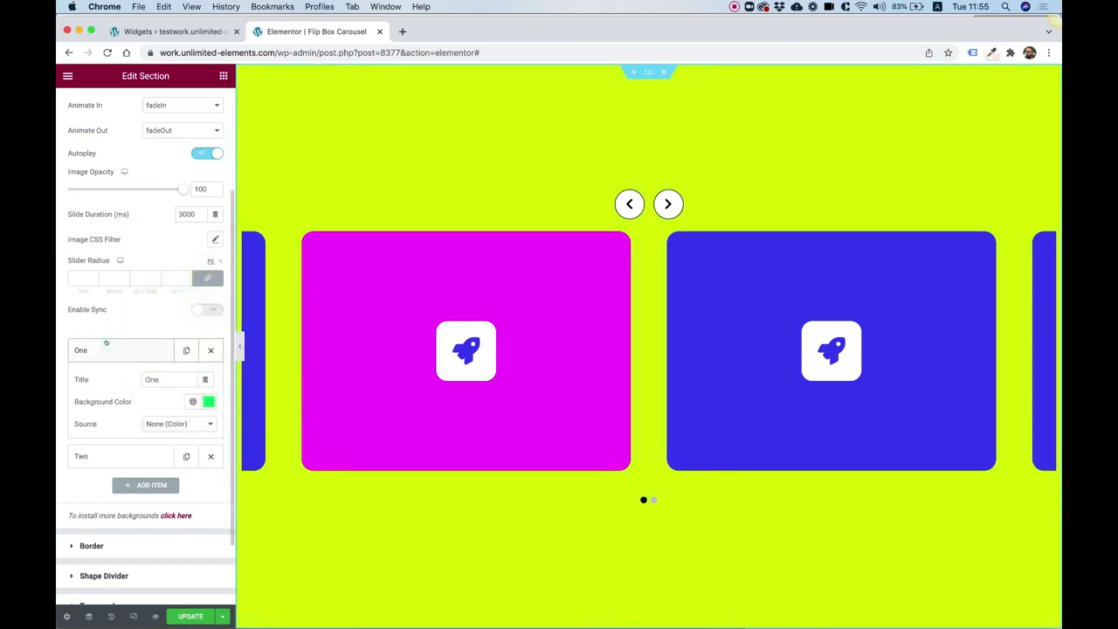
left_click(107, 344)
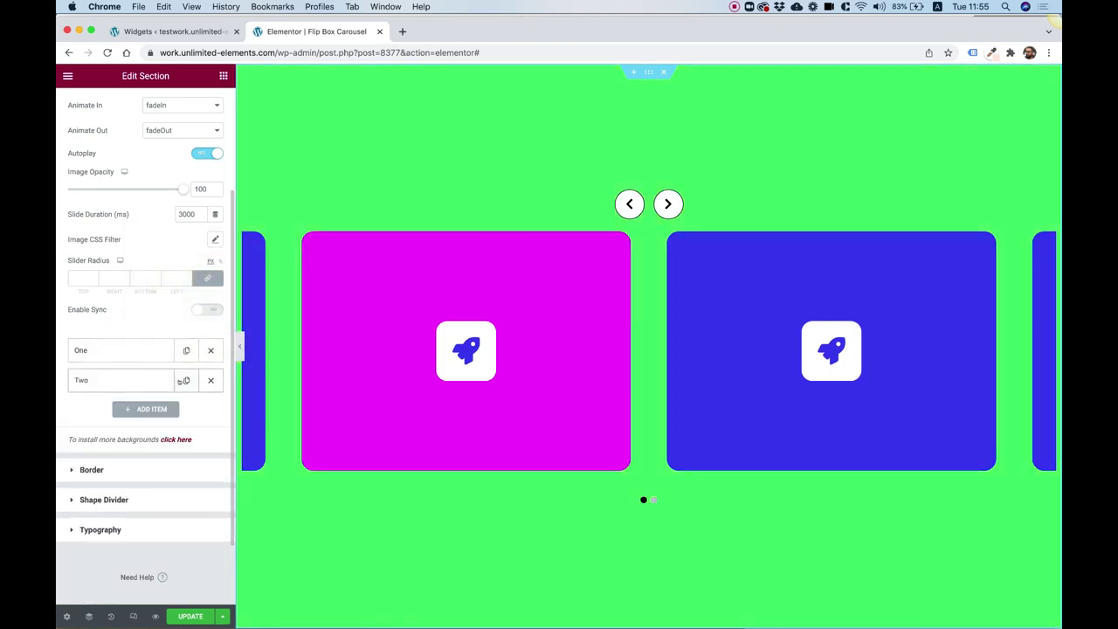
Step: Duplicate slide Two, give the copy the background color #FFAA00, and title it Three
left_click(184, 381)
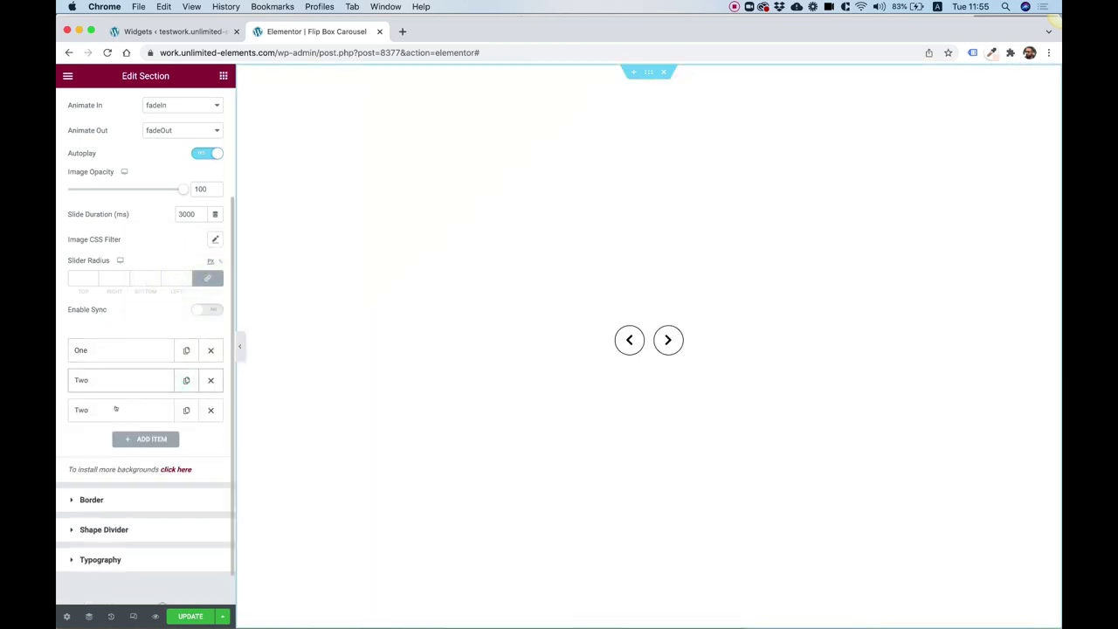
left_click(113, 410)
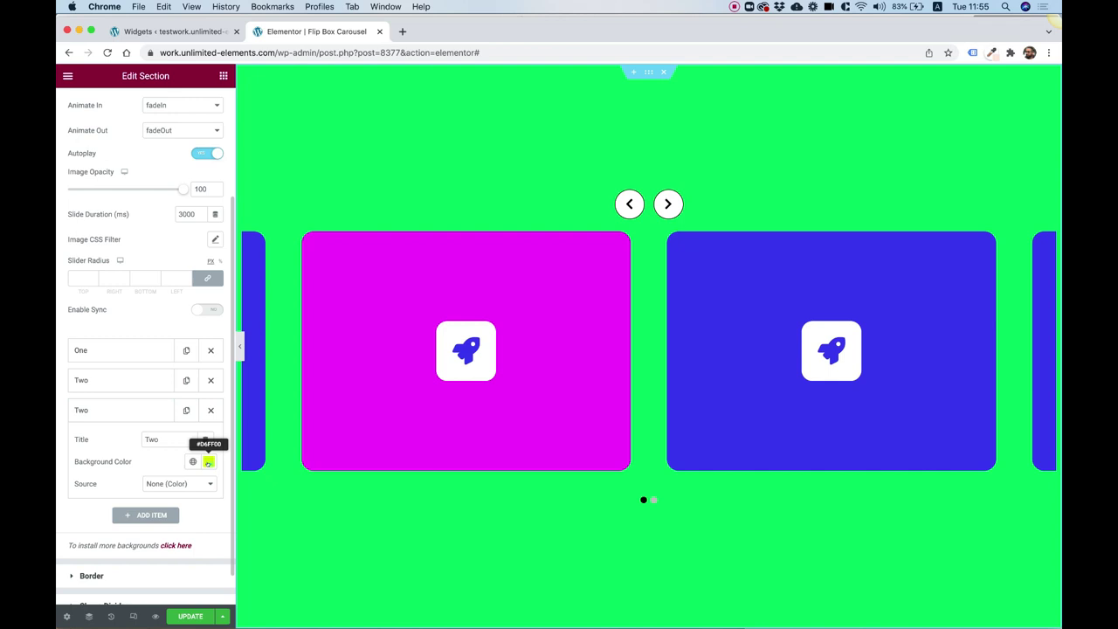
left_click(209, 462)
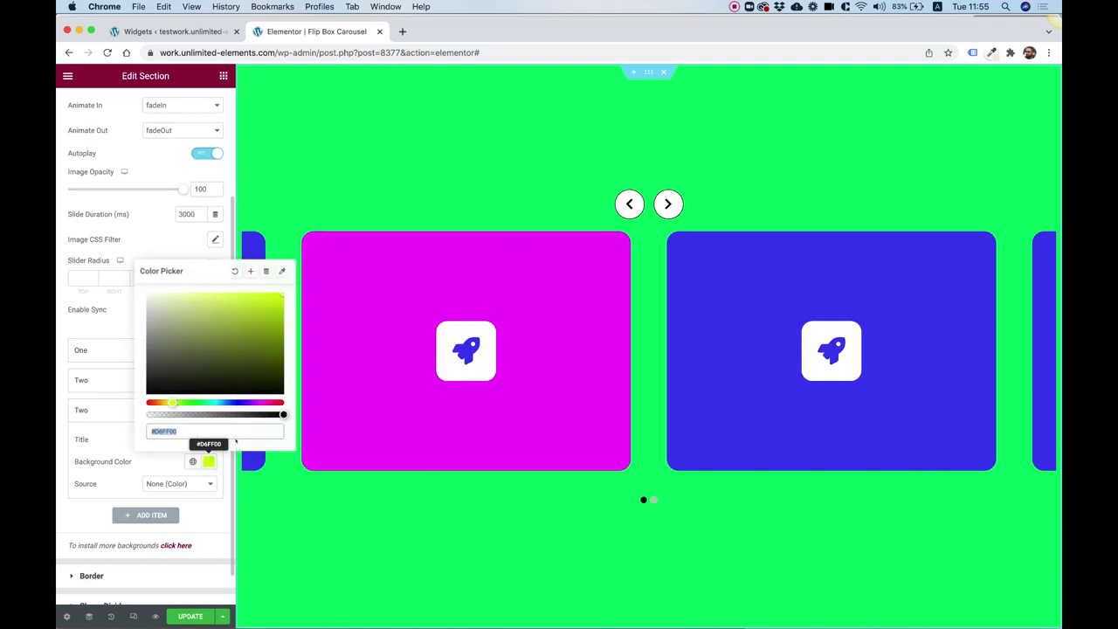
left_click(160, 402)
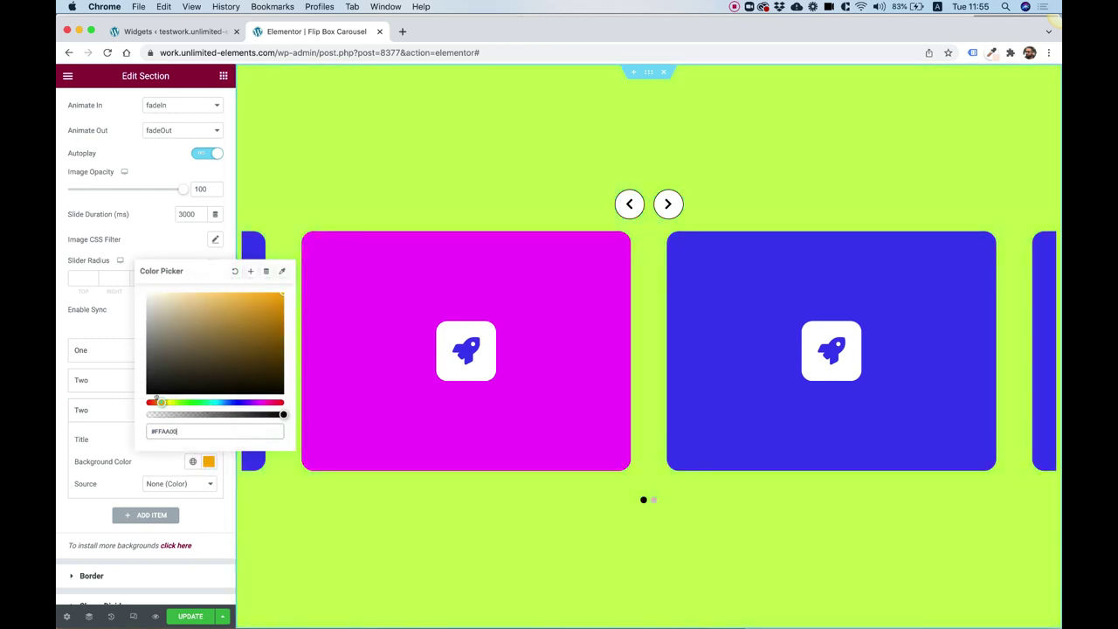
left_click(116, 318)
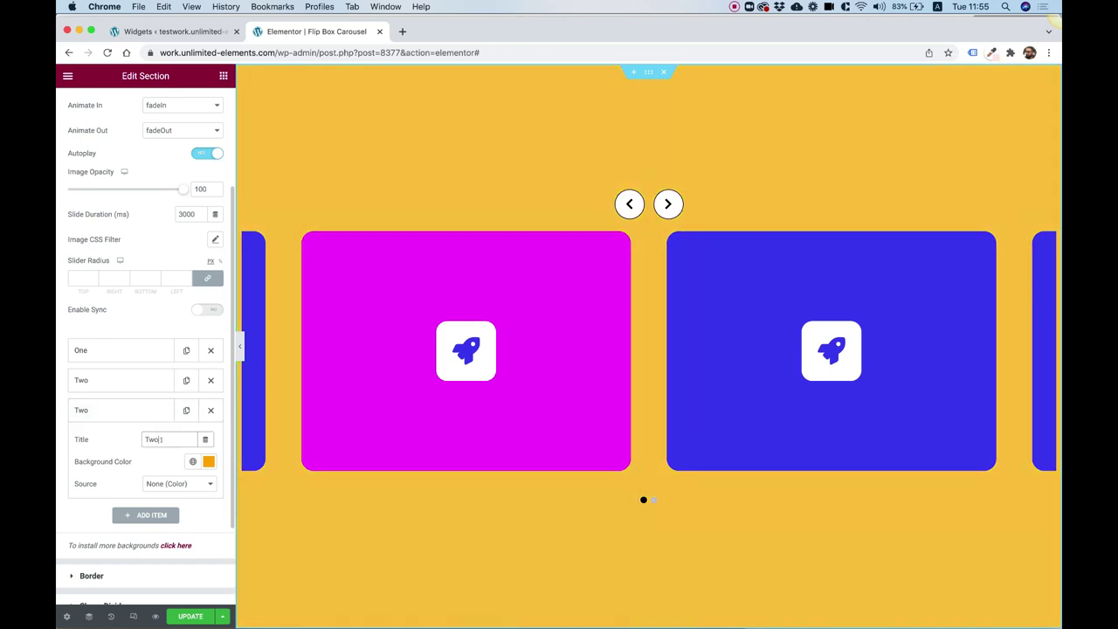
double_click(157, 440)
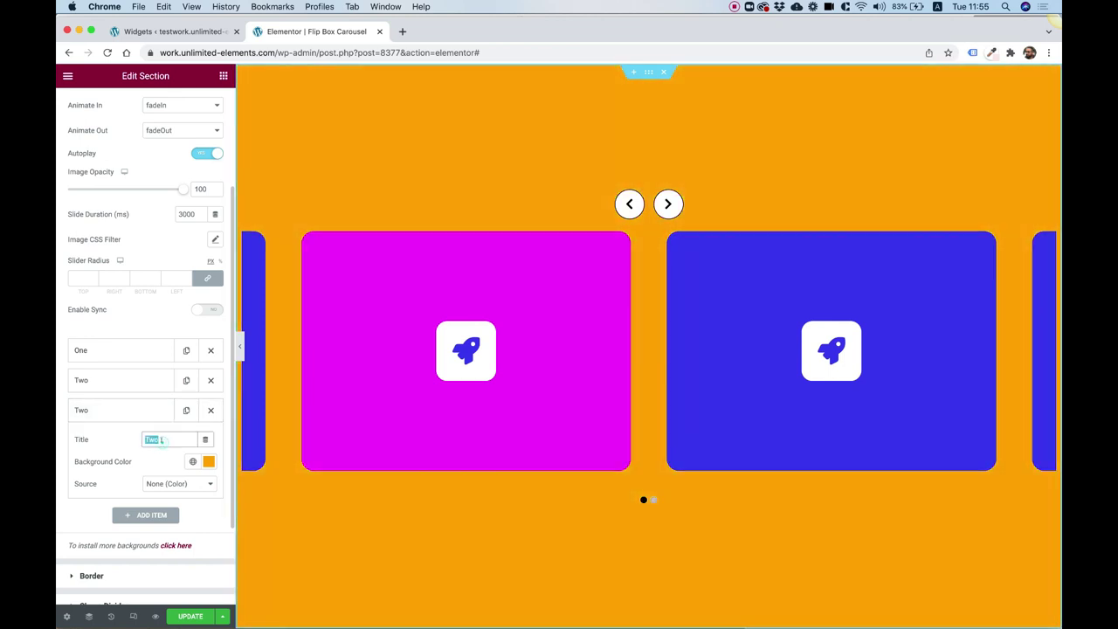
type("Three")
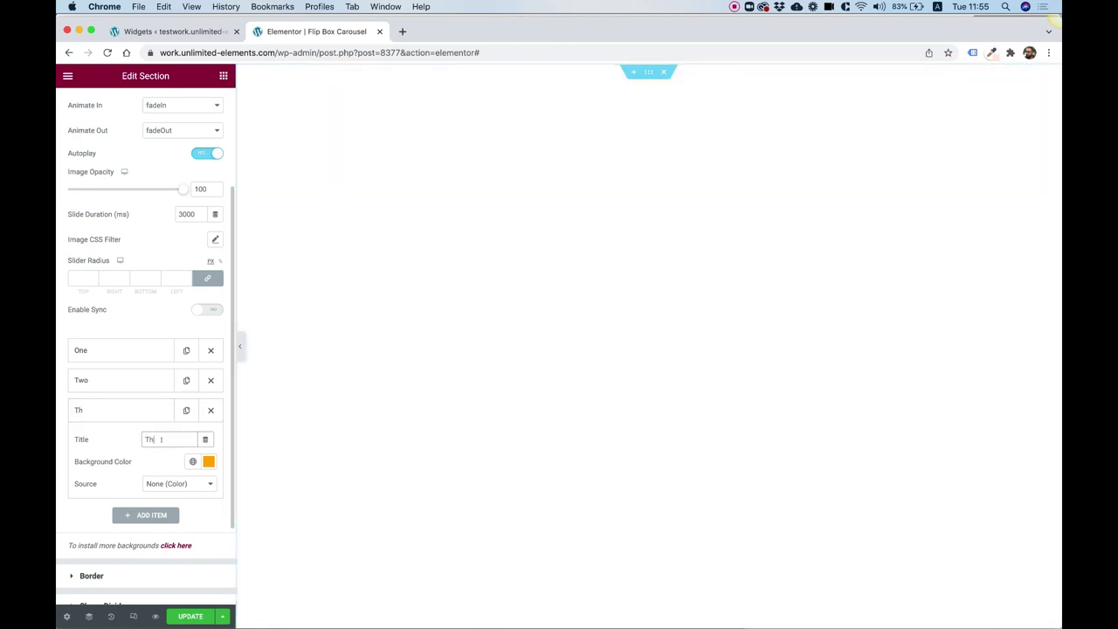
left_click(123, 416)
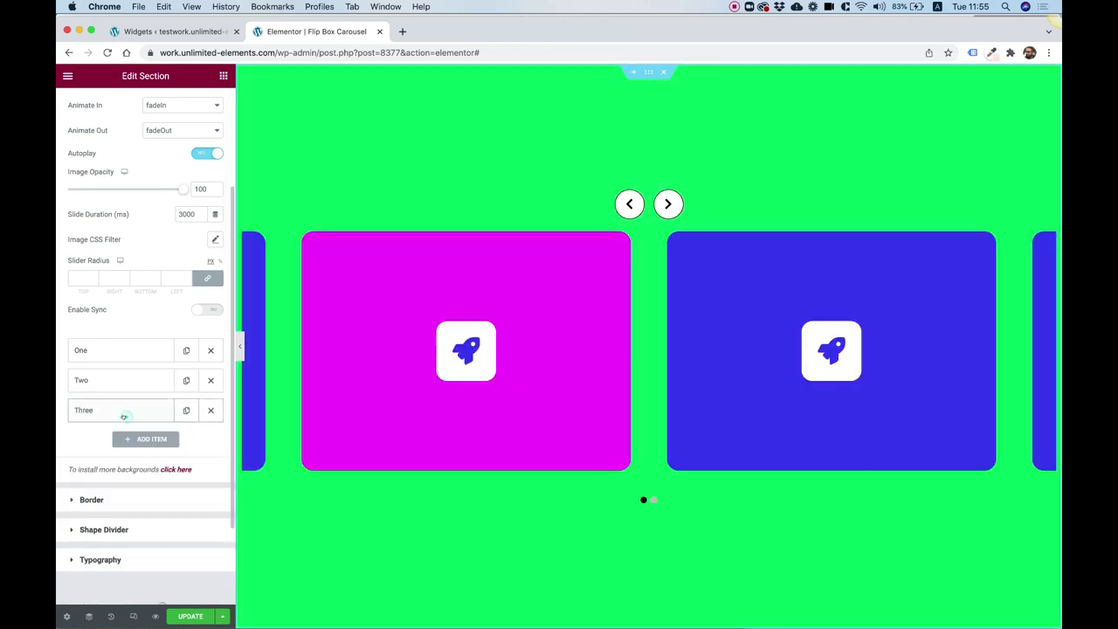
Step: Duplicate slide Three, title the copy Four, and change its background color to red
left_click(185, 409)
left_click(130, 439)
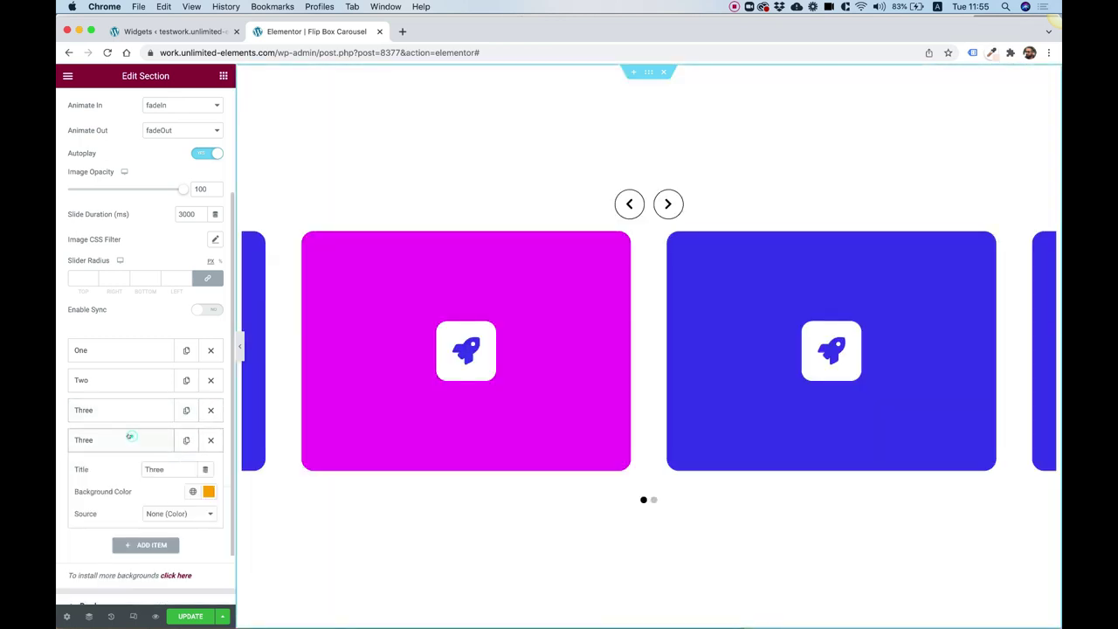
double_click(188, 468)
type("Four")
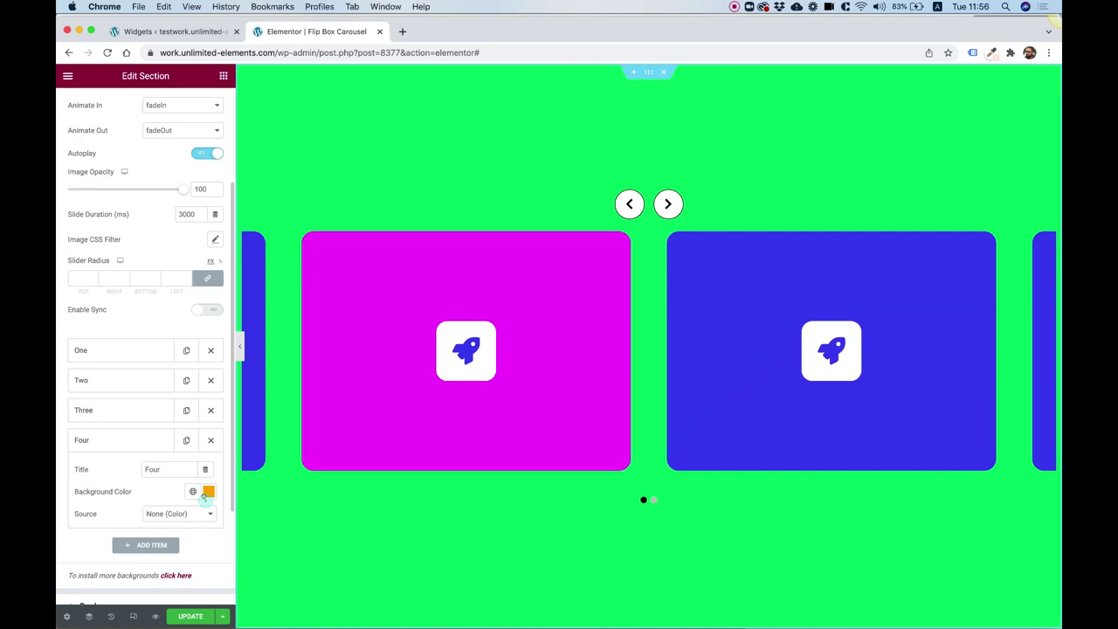
left_click(208, 492)
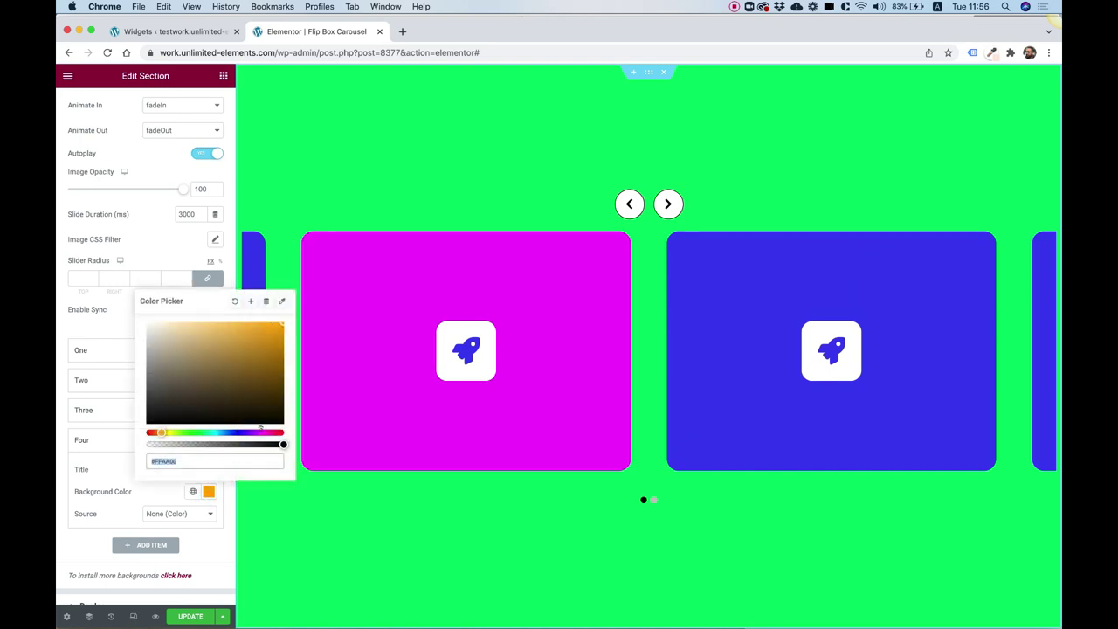
left_click_drag(261, 432, 281, 432)
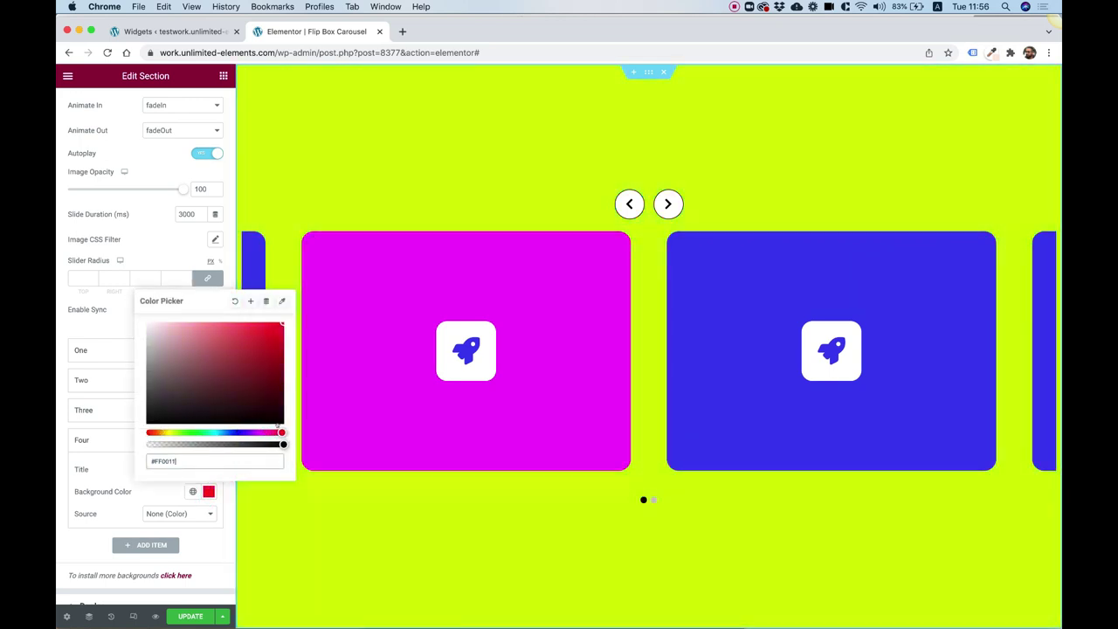
left_click(99, 322)
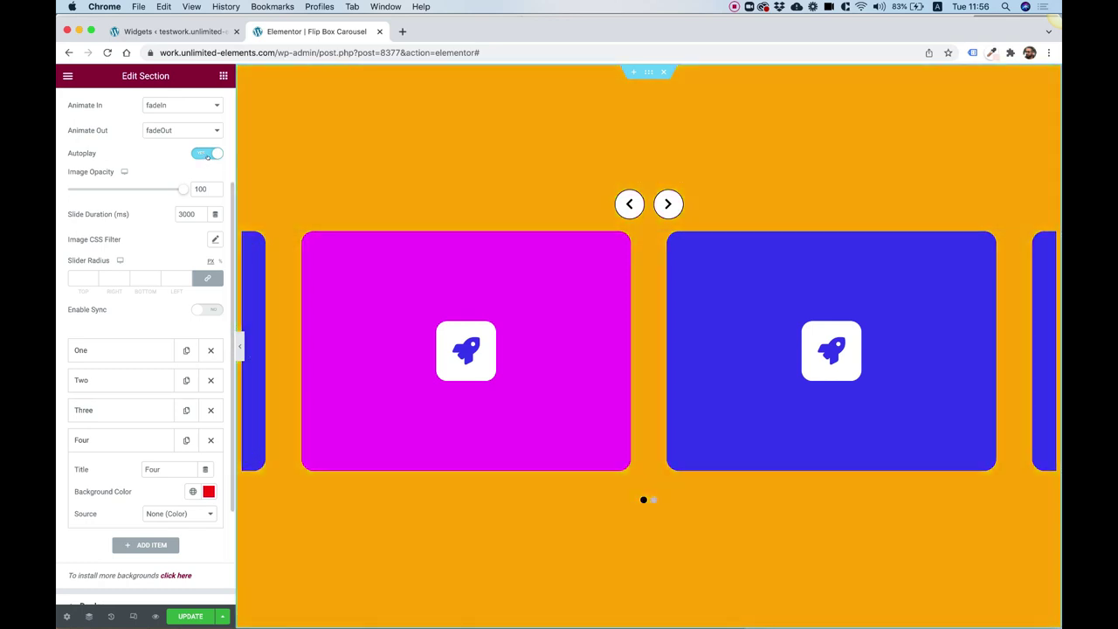
Step: Turn off Autoplay and turn on Enable Sync for the section's background slider
left_click(208, 154)
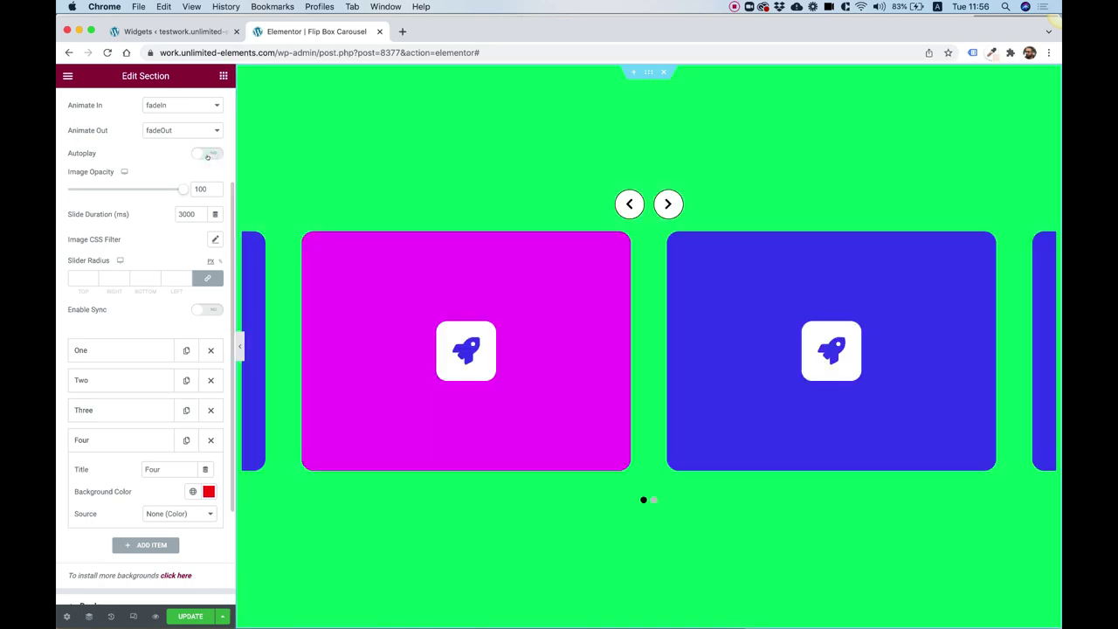
left_click(207, 309)
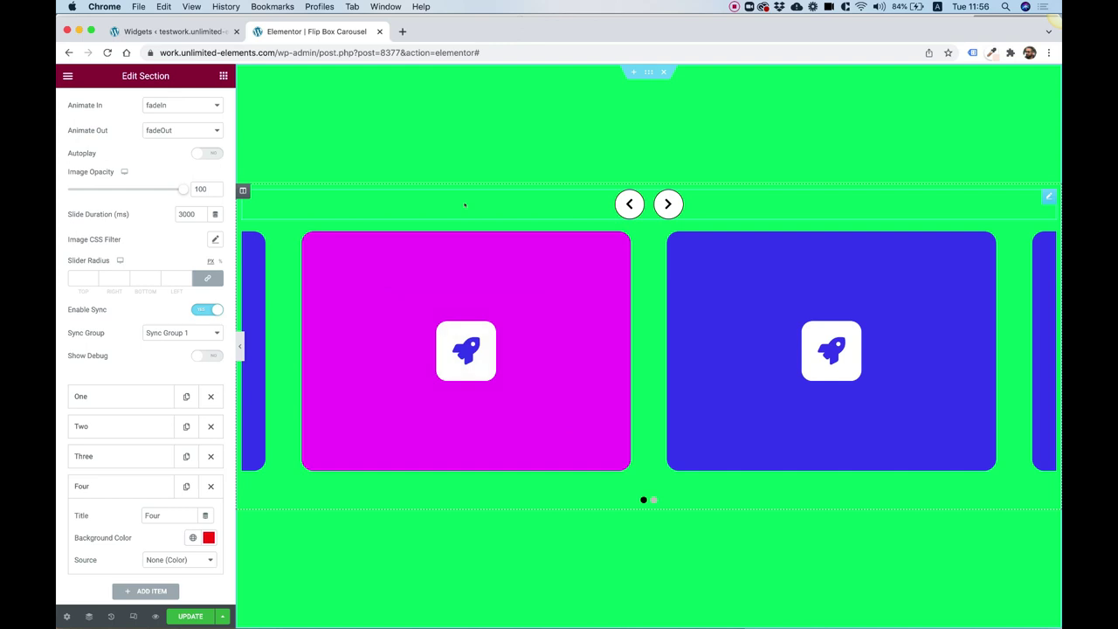
Step: Update the page with the synced background slider and open its live preview
left_click(191, 616)
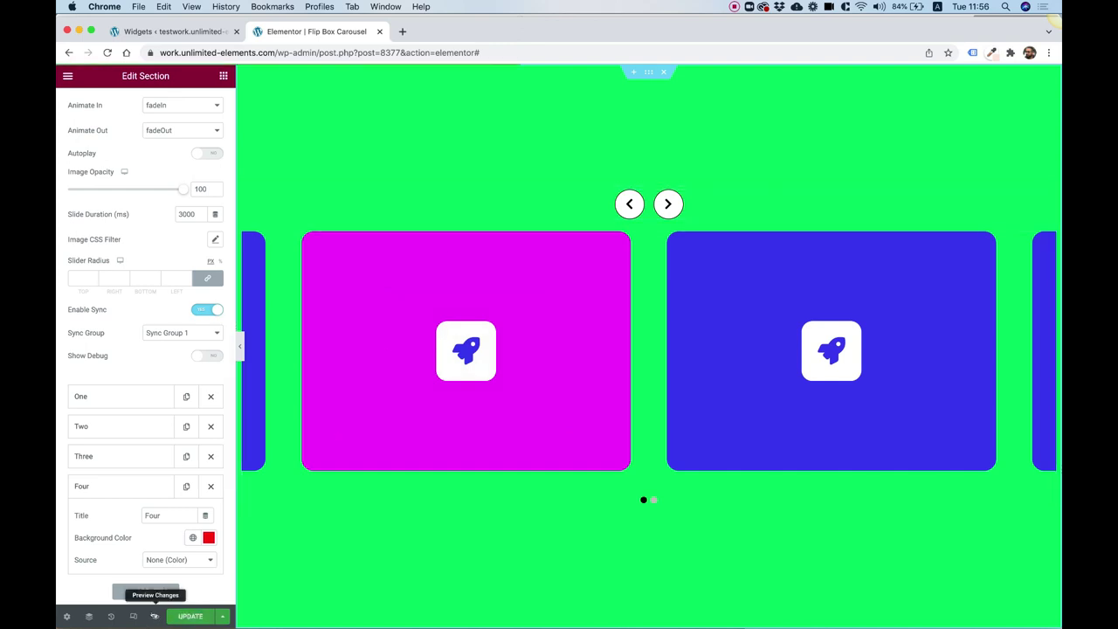
left_click(155, 616)
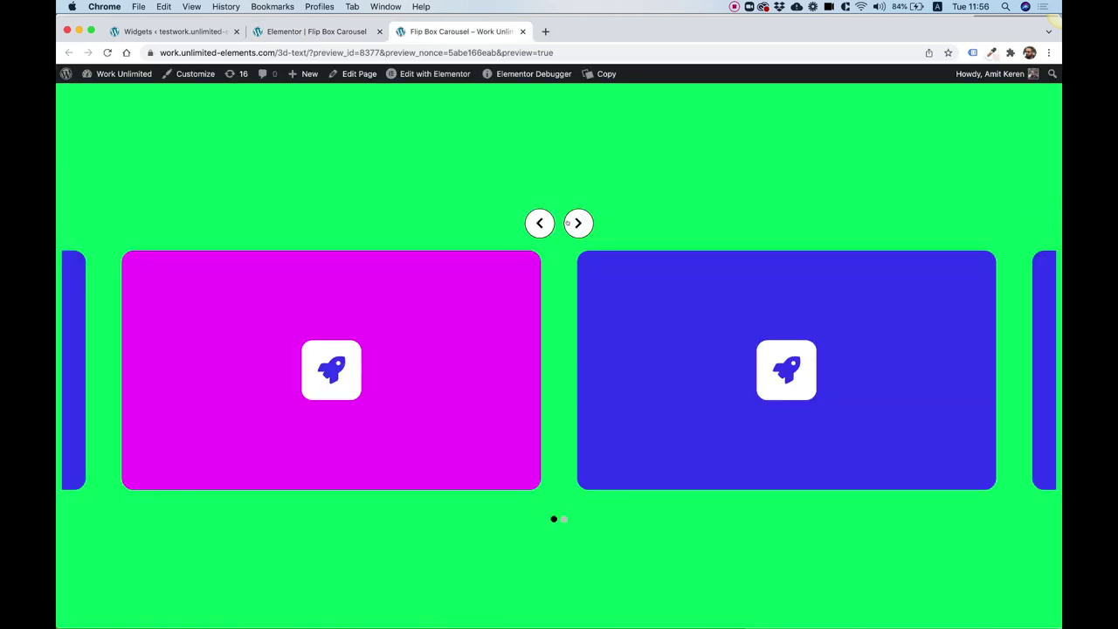
Step: Cycle through the flip box carousel with the remote arrows to check that the section background changes in sync with each slide
left_click(568, 223)
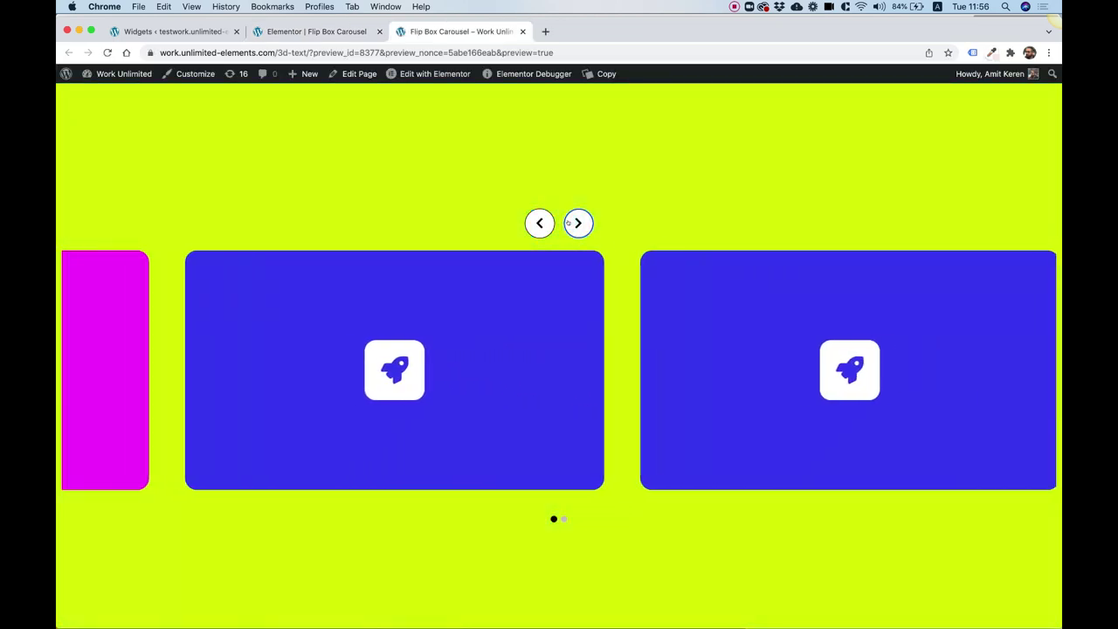
left_click(569, 222)
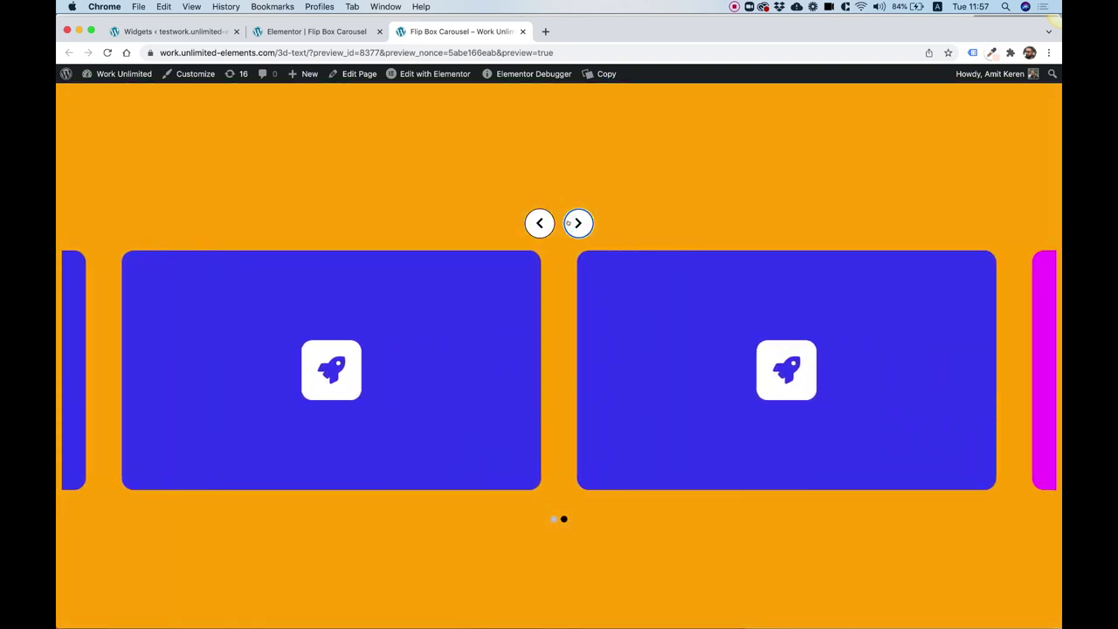
left_click(568, 222)
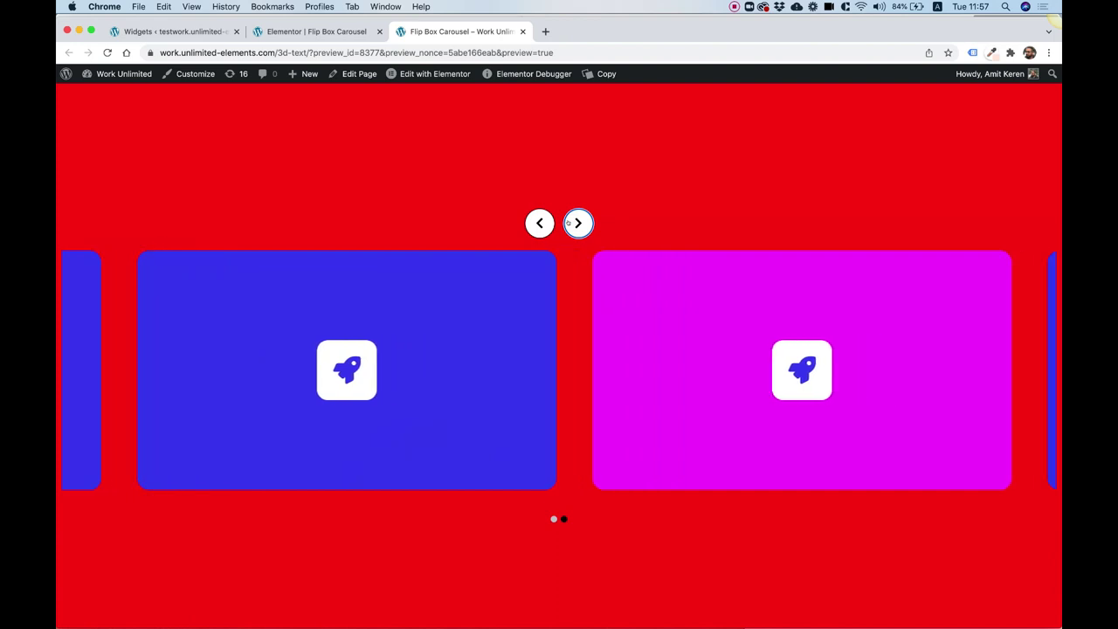
left_click(568, 223)
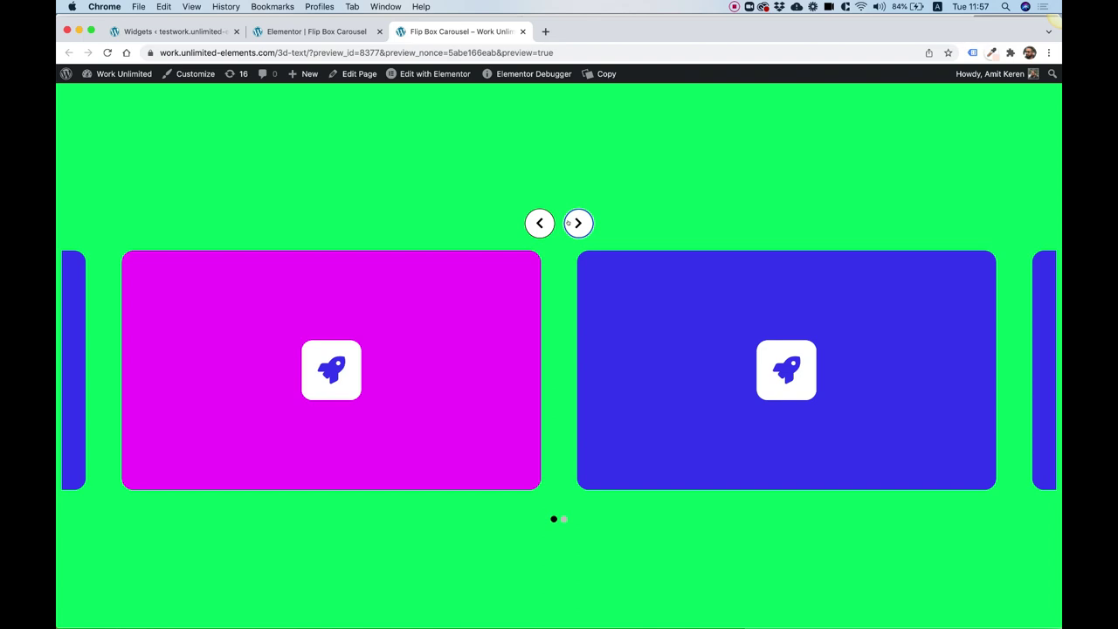
left_click(568, 223)
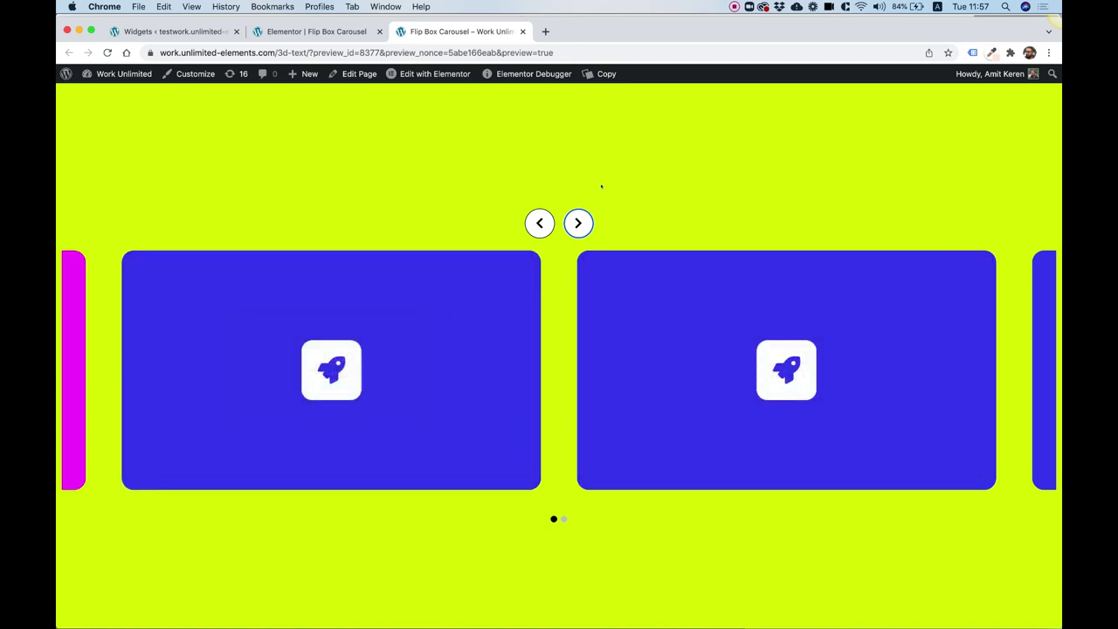
left_click(578, 223)
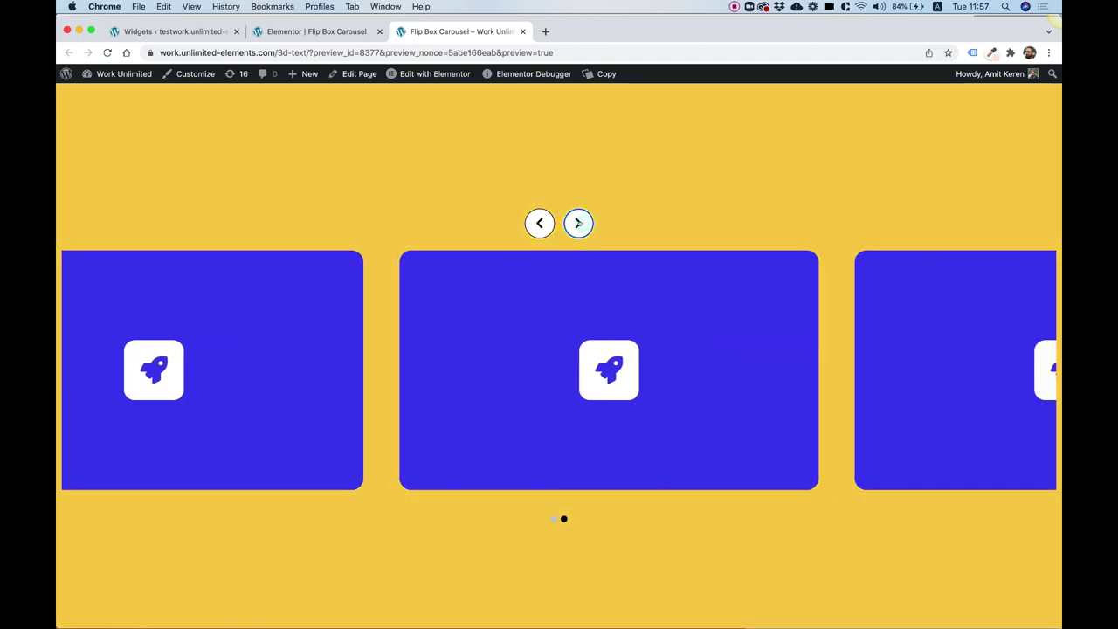
left_click(578, 223)
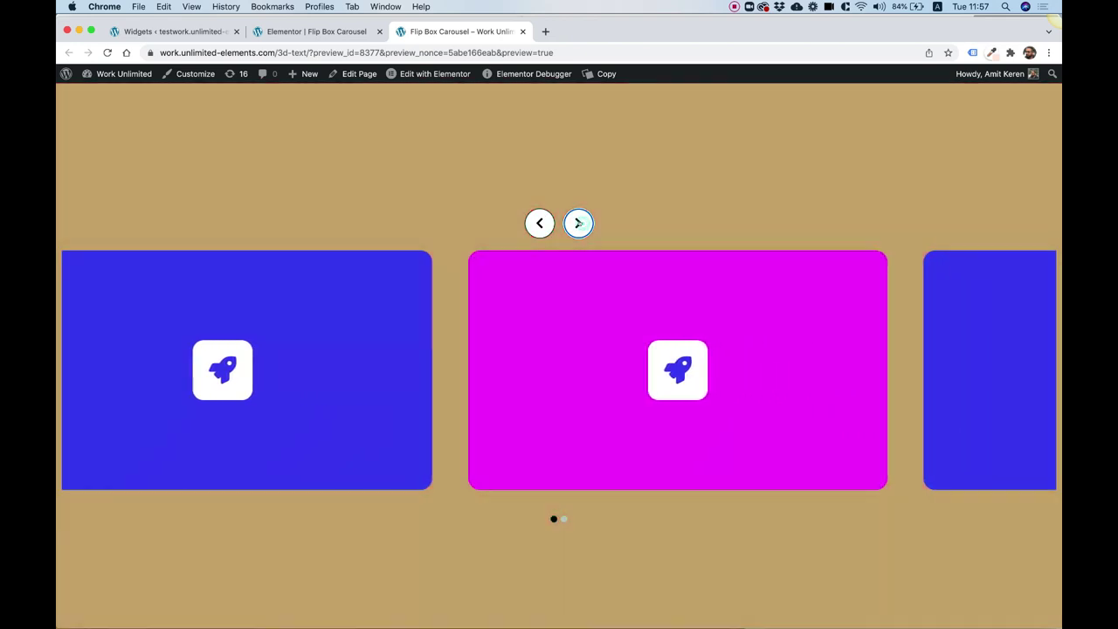
left_click(578, 223)
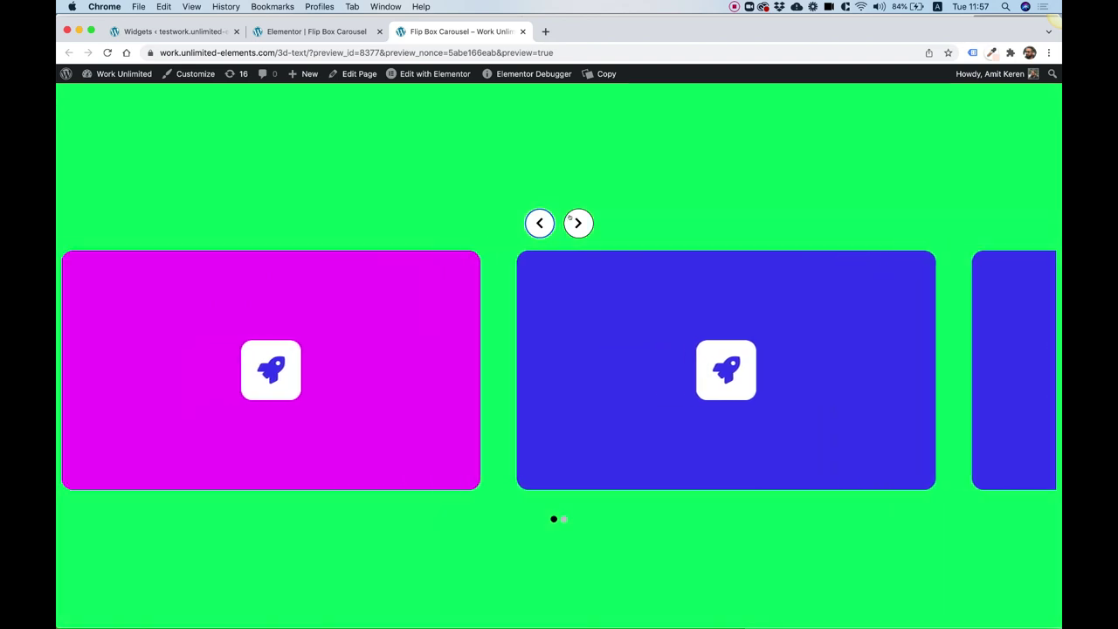
left_click(572, 222)
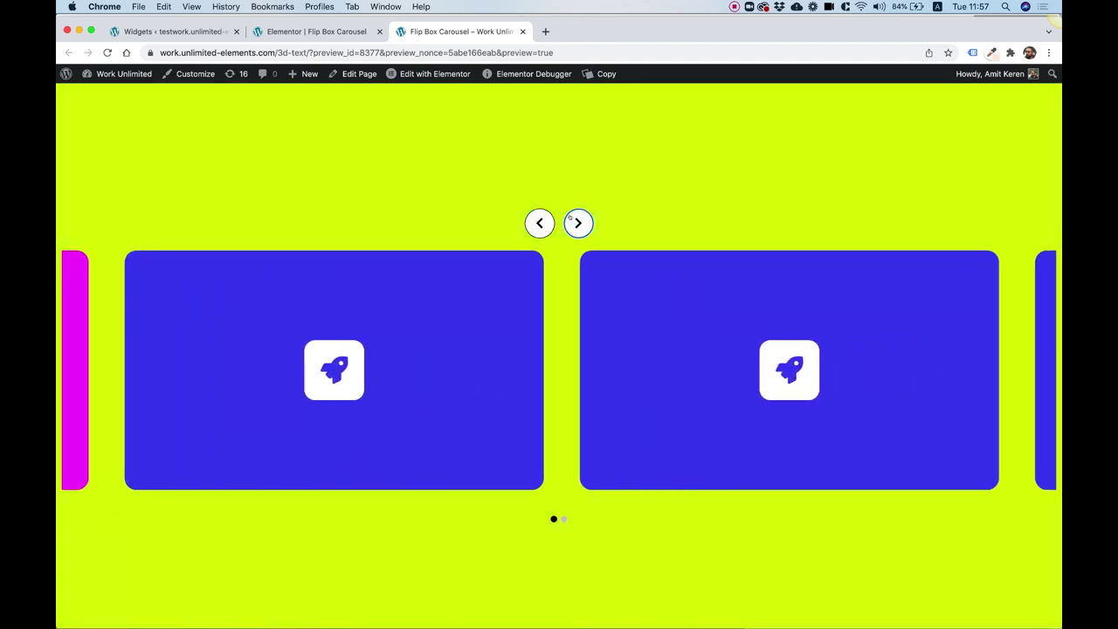